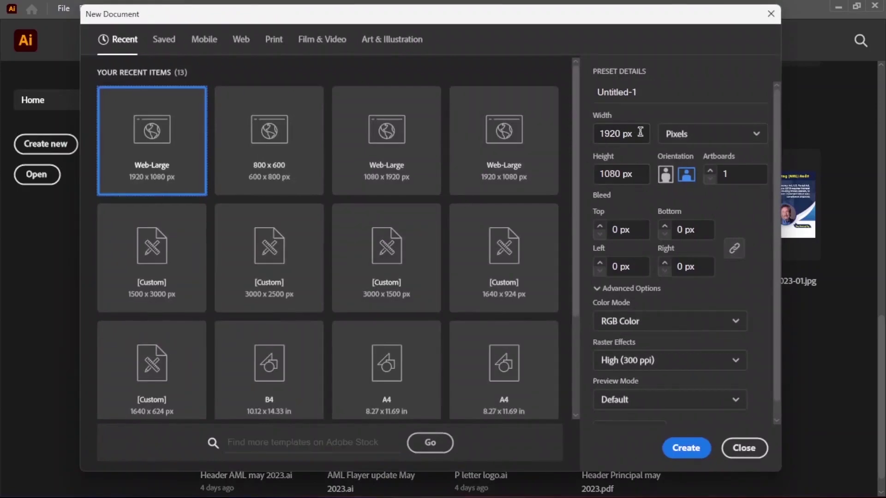
- Create a new document 1200 px wide by 628 px high
click(640, 133)
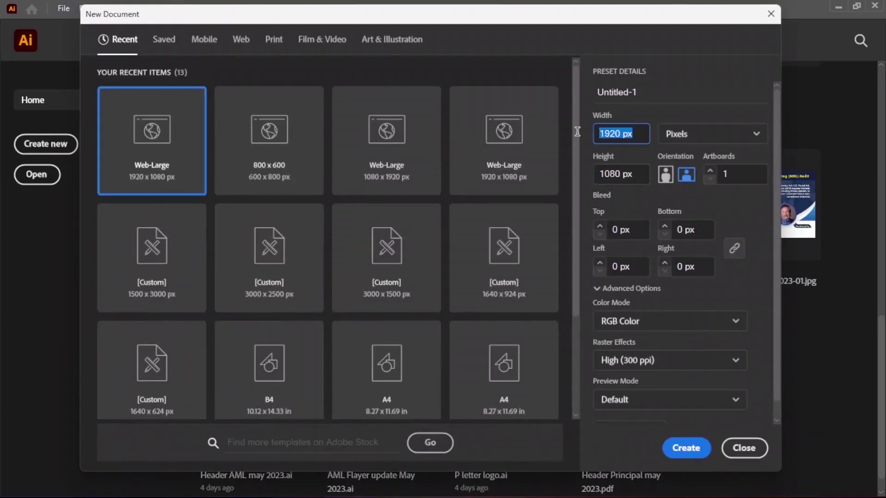
text(1200)
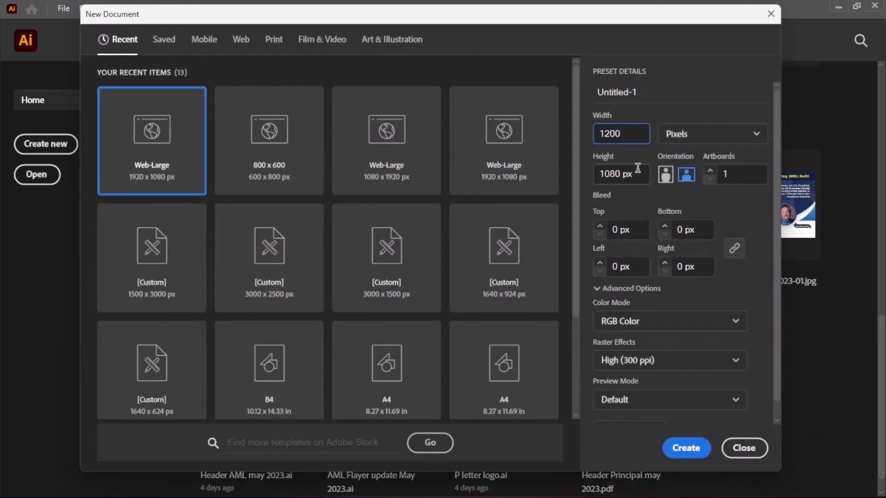
click(637, 167)
text(628)
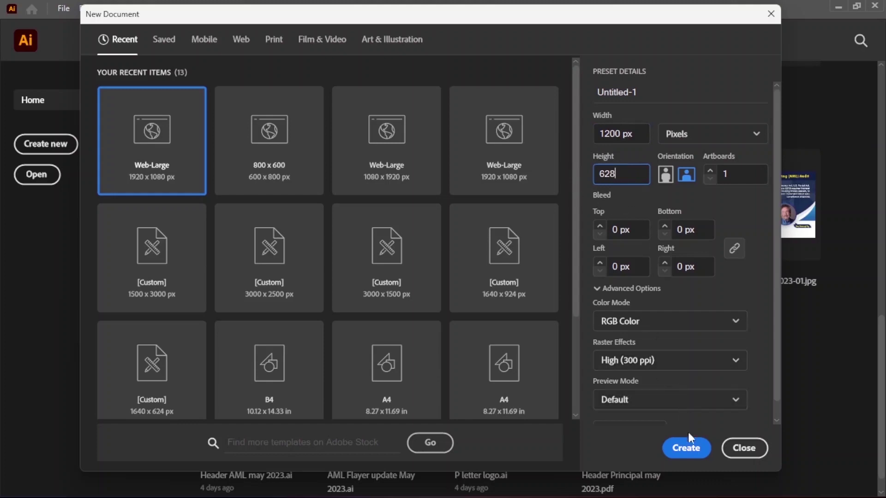
click(687, 450)
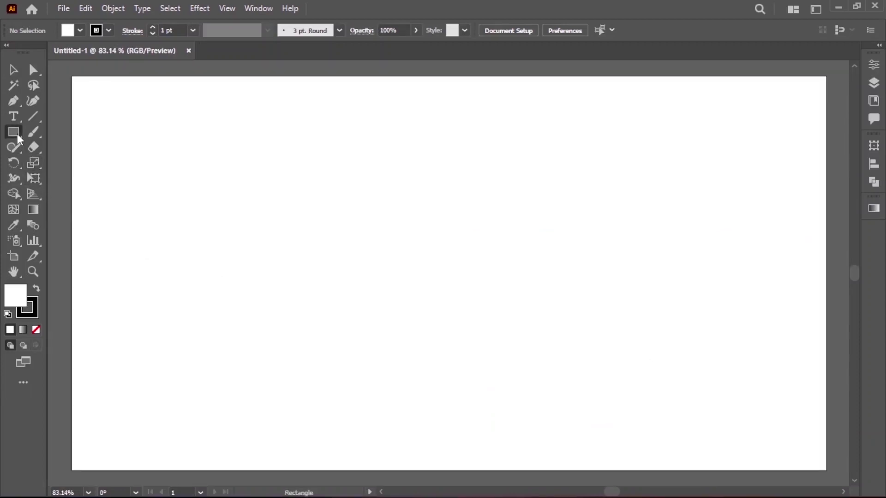
- Make a black-filled, no-stroke rectangle of exactly 1200 × 628 px
click(36, 330)
click(36, 288)
click(501, 308)
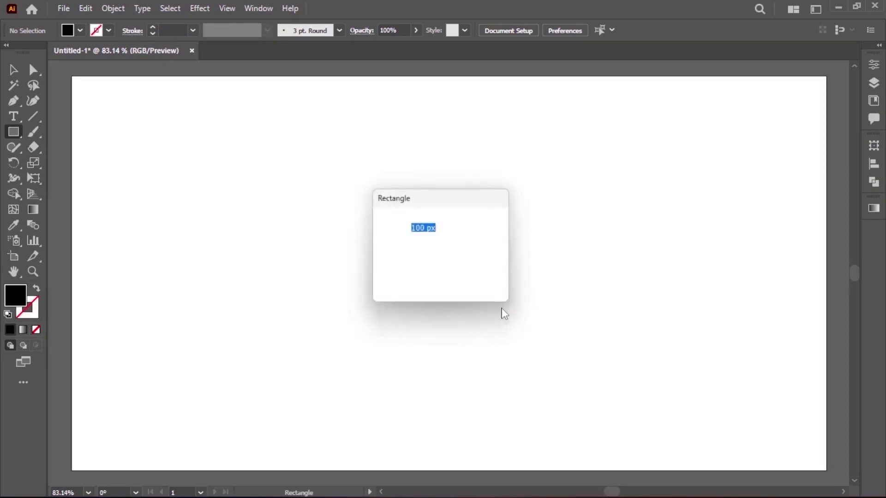
text(12)
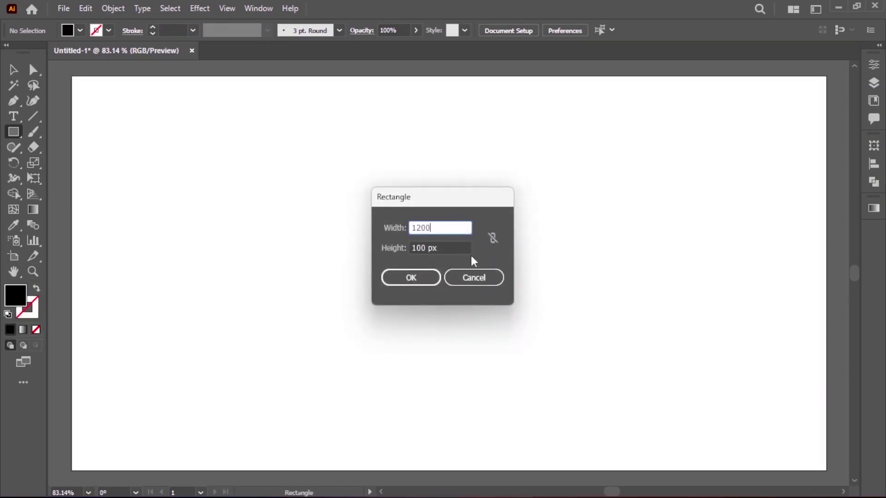
drag(438, 248, 418, 250)
text(62)
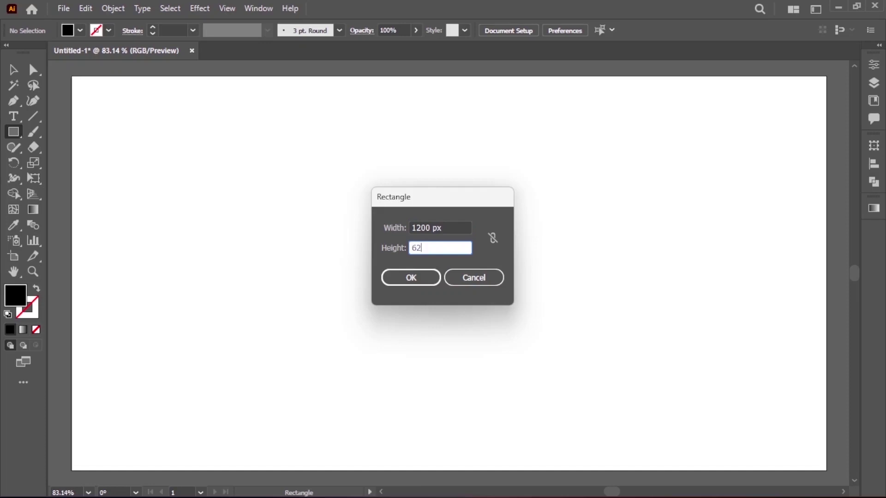
click(392, 277)
- Centre the black rectangle horizontally and vertically on the artboard
click(12, 69)
click(555, 32)
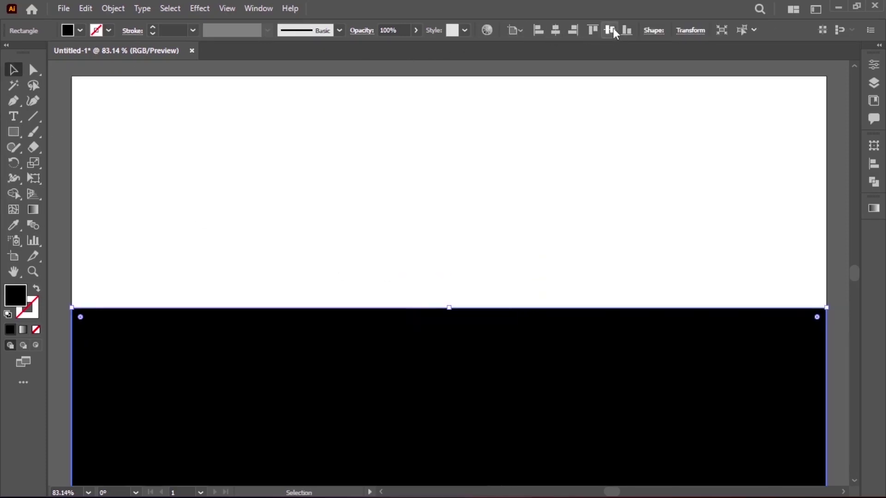
click(610, 29)
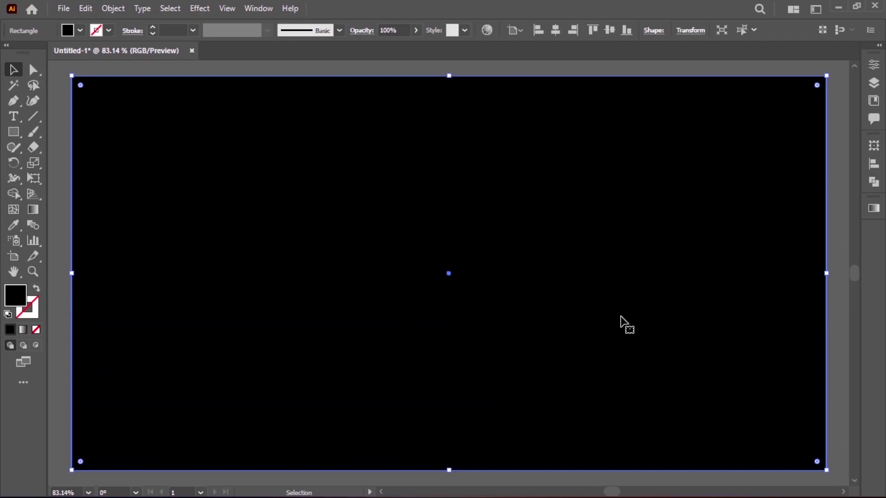
key(ctrl+0)
click(874, 84)
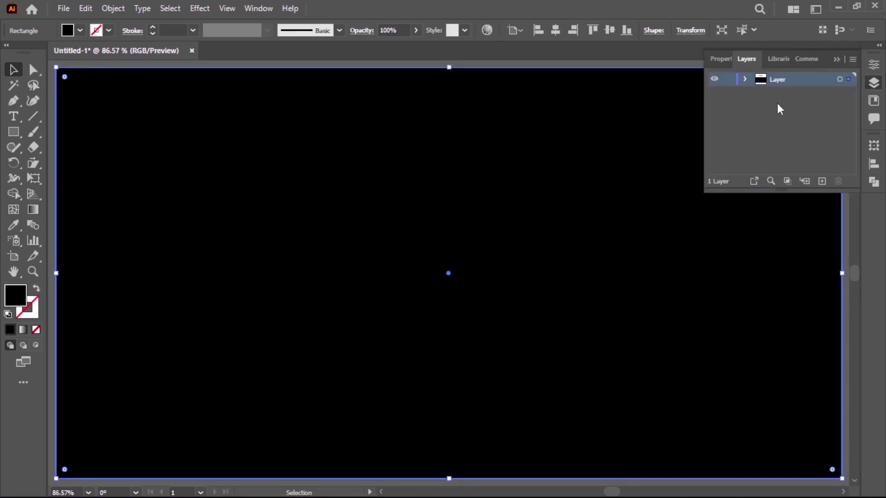
- Rename the existing layer to Background and lock it
double_click(781, 79)
text(Background)
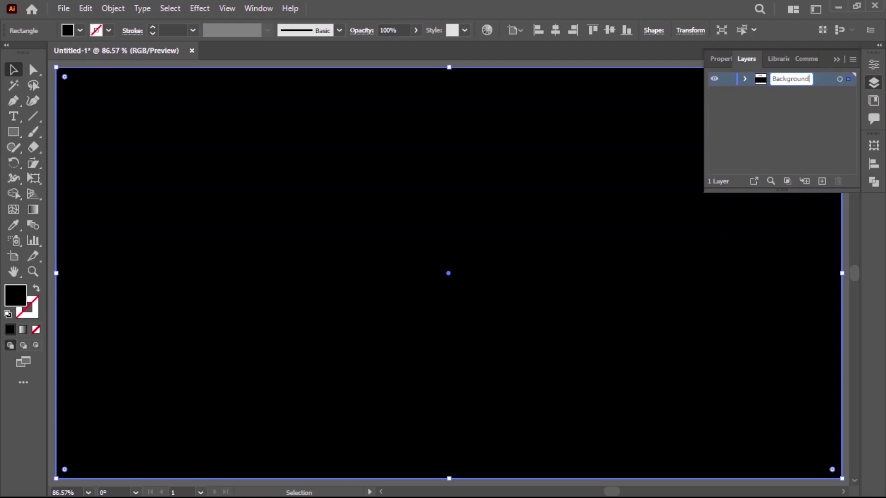
key(Return)
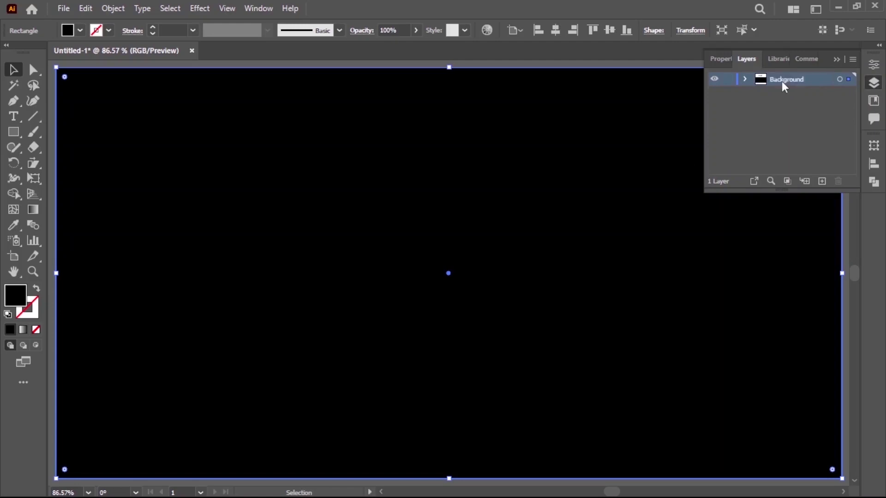
click(729, 81)
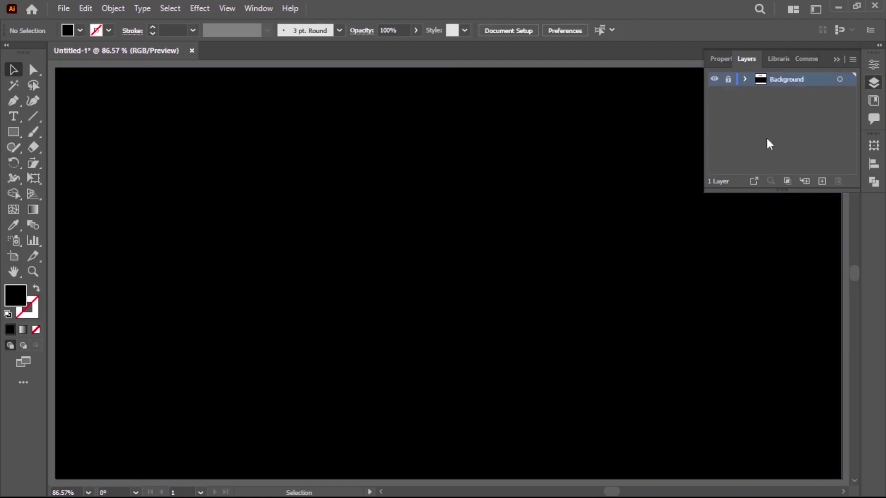
- Add a new layer above Background and name it Image
click(821, 180)
double_click(789, 79)
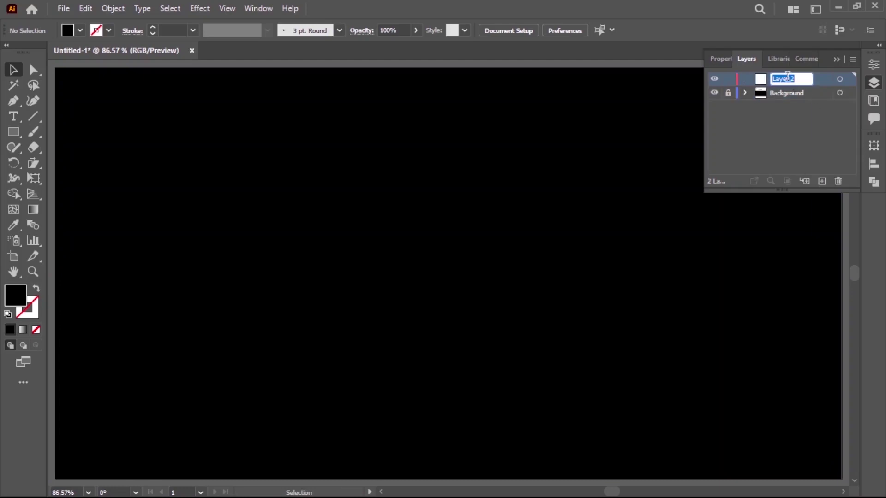
text(Image)
key(Return)
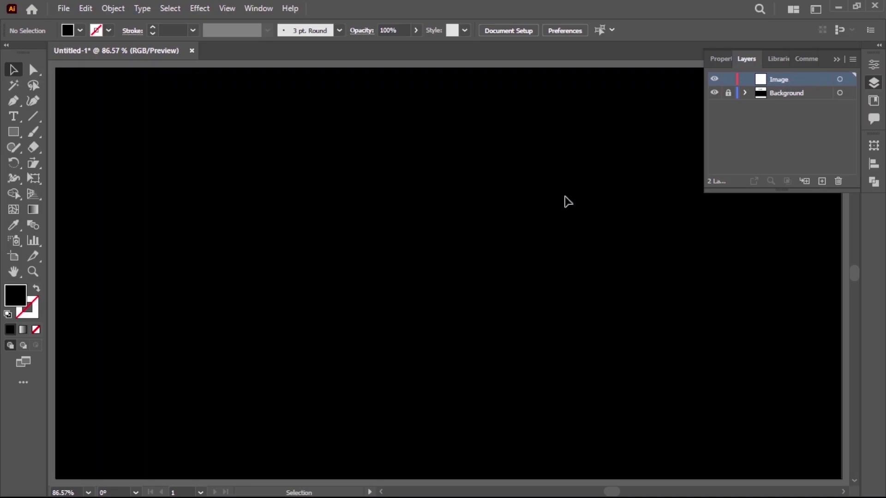
scroll(521, 343, down, 2)
- Draw a large yellow rectangle over the right side, centred vertically on the artboard
mouse_move(478, 344)
mouse_down()
mouse_move(458, 322)
mouse_move(428, 311)
mouse_up()
click(15, 131)
click(79, 30)
click(54, 52)
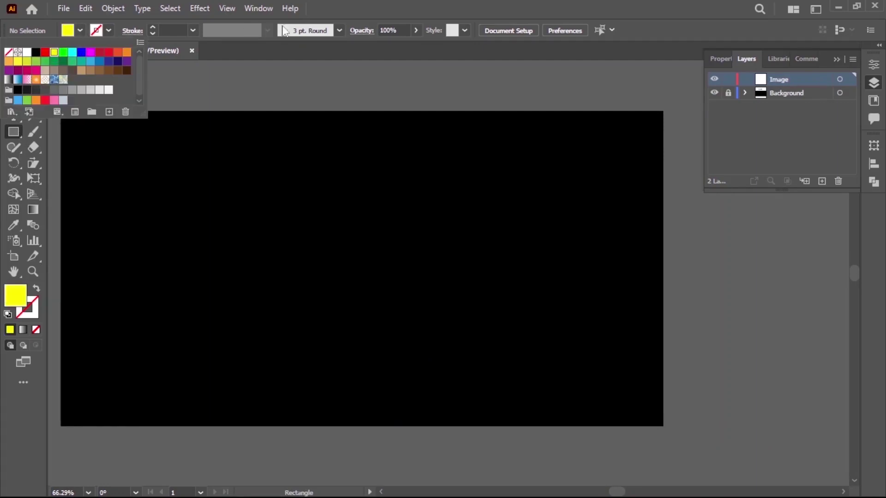
drag(343, 158, 751, 383)
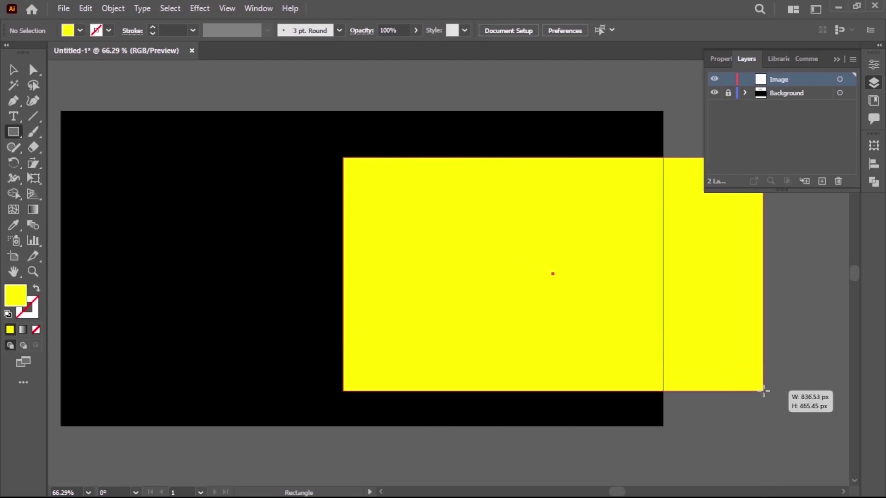
drag(751, 383, 804, 400)
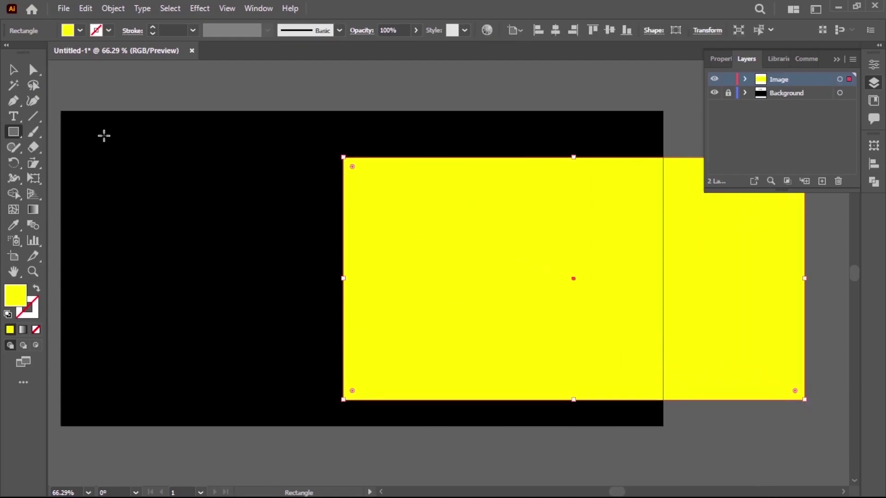
click(13, 69)
click(610, 31)
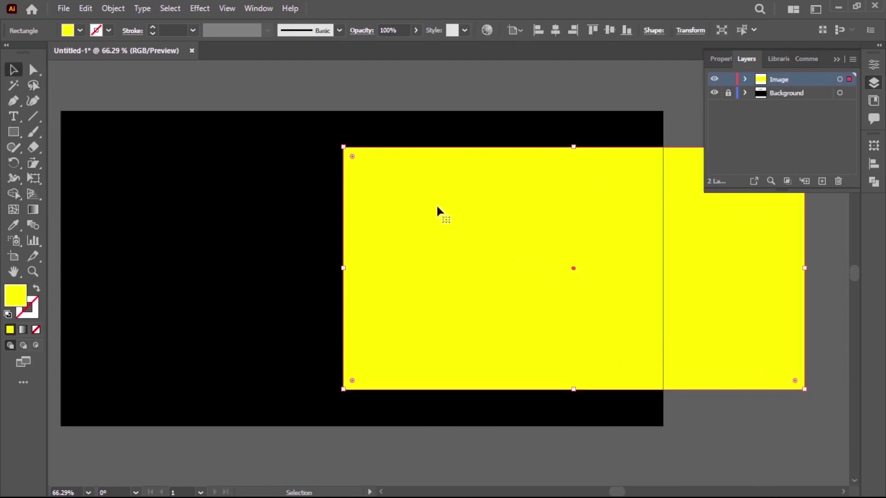
drag(570, 334, 584, 335)
- Draw a tall narrow yellow strip to the left of the large rectangle
click(14, 133)
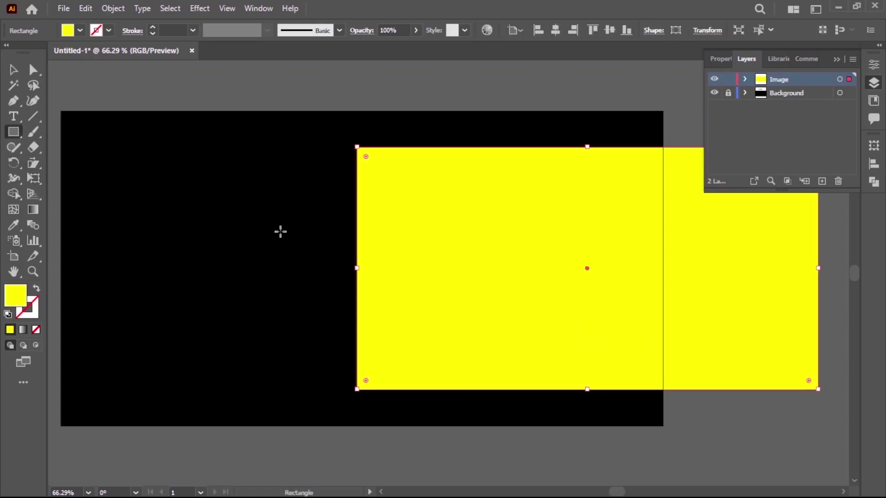
drag(279, 147, 339, 390)
click(12, 69)
- Shear both yellow rectangles horizontally by about -24° so they lean left
drag(211, 226, 488, 263)
double_click(29, 164)
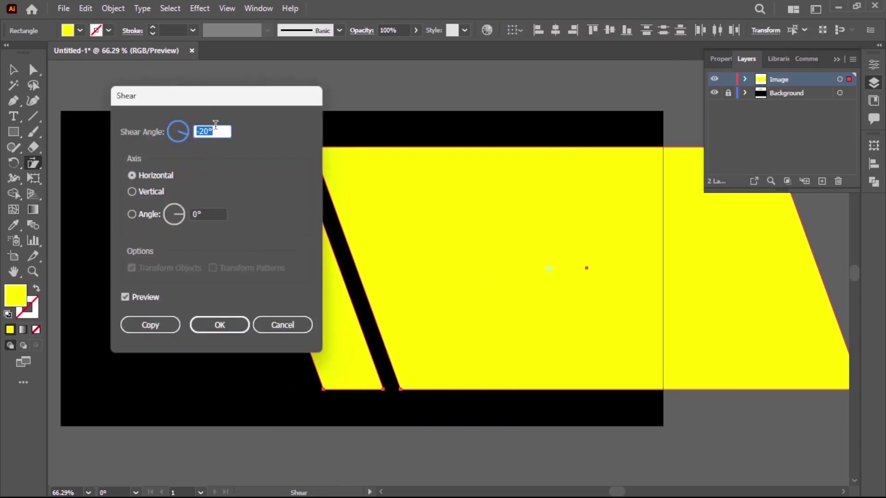
key(Down)
key(Down)
key(Down)
key(Up)
key(Down)
key(Down)
key(Up)
key(Up)
key(Up)
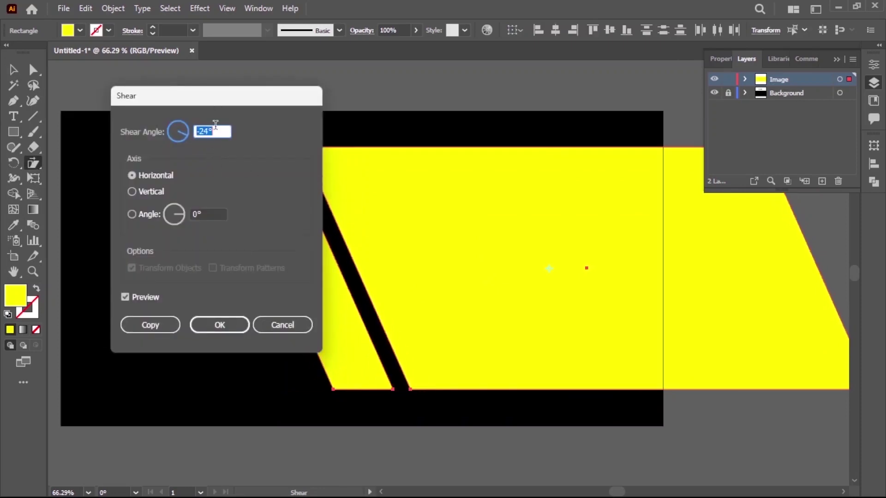
key(Up)
click(220, 325)
- Round the corners of both slanted yellow shapes with the live corner widgets
key(a)
drag(287, 158, 310, 192)
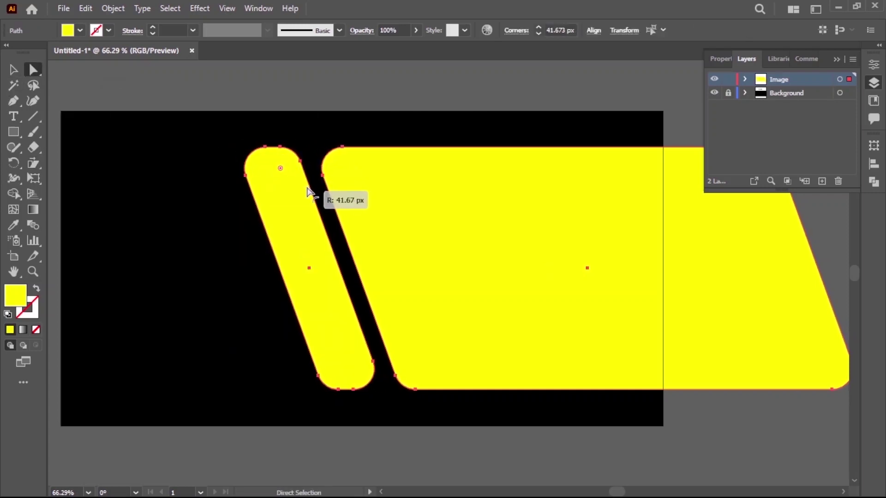
drag(310, 191, 293, 175)
click(198, 269)
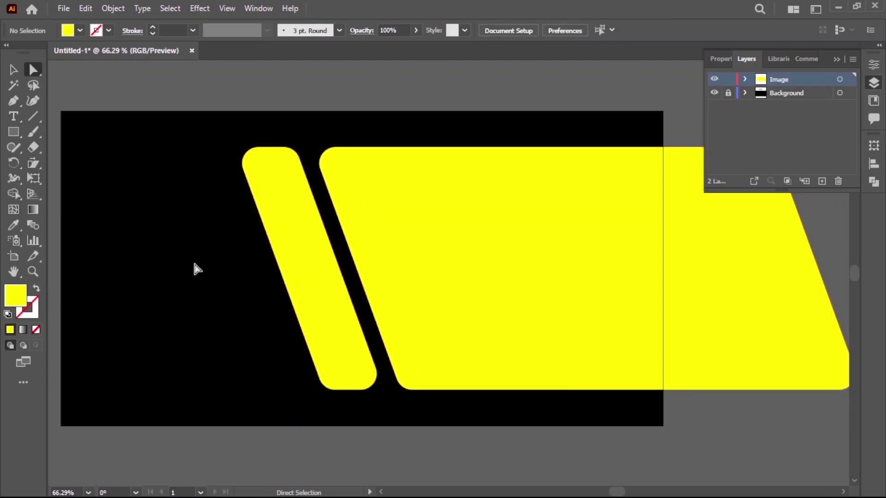
click(20, 73)
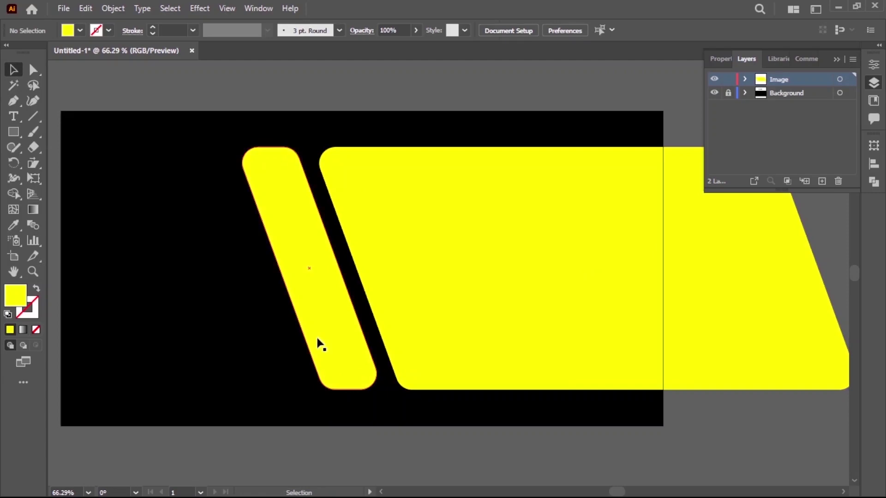
scroll(392, 300, down, 2)
- Move the narrow rounded bar left and paste a copy on top of it
drag(363, 293, 283, 287)
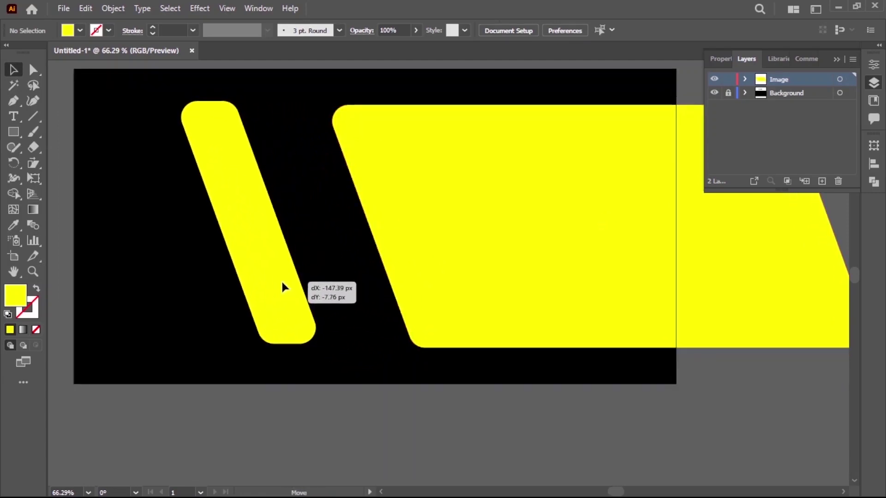
drag(283, 287, 292, 288)
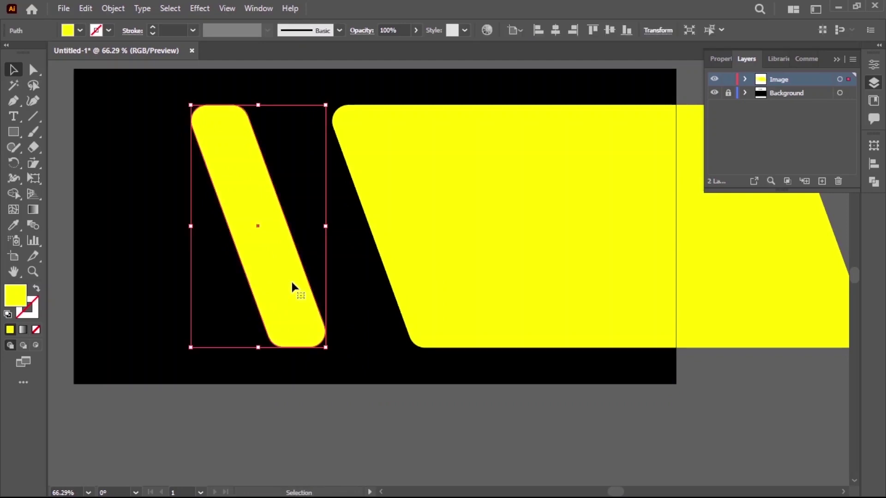
click(85, 9)
click(111, 72)
click(86, 8)
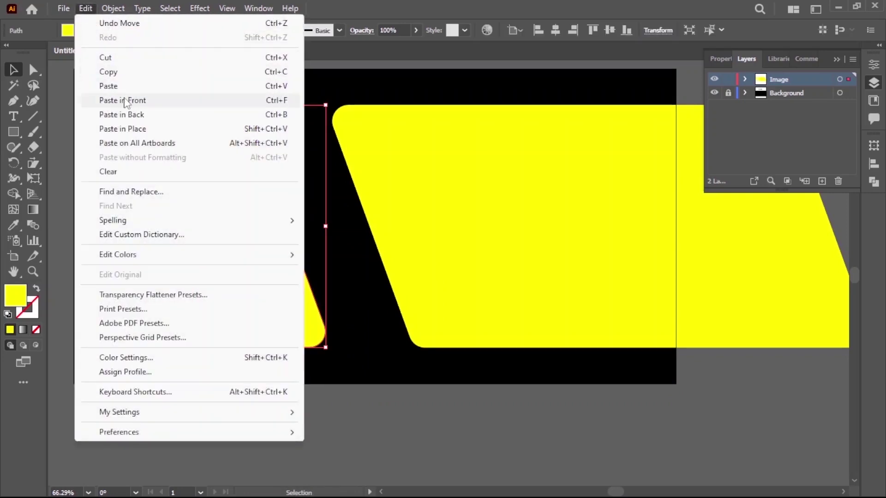
click(124, 100)
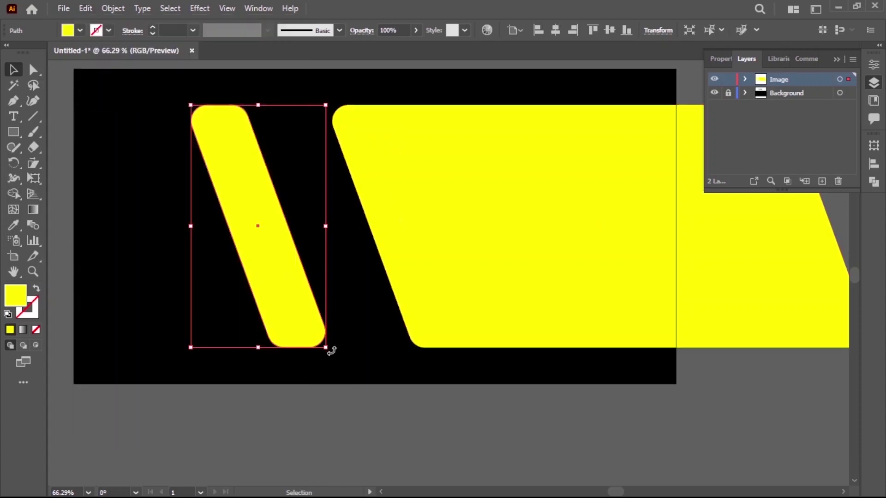
- Rotate the copy so it crosses the original bar in an X, and select both
drag(331, 351, 291, 362)
drag(194, 207, 318, 272)
click(14, 194)
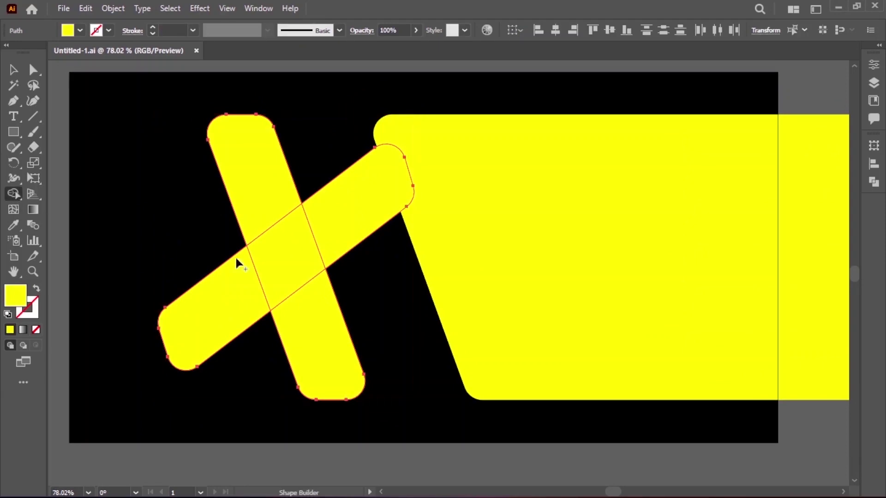
- Delete the X's two right arms and unite the remaining pieces into one V
alt+click(323, 229)
alt+click(318, 351)
click(14, 69)
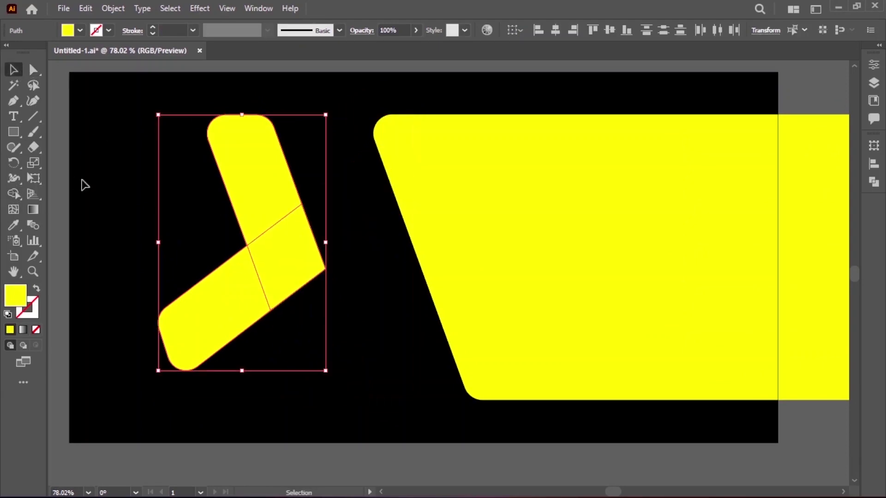
click(166, 218)
drag(166, 204, 354, 311)
click(873, 180)
click(722, 175)
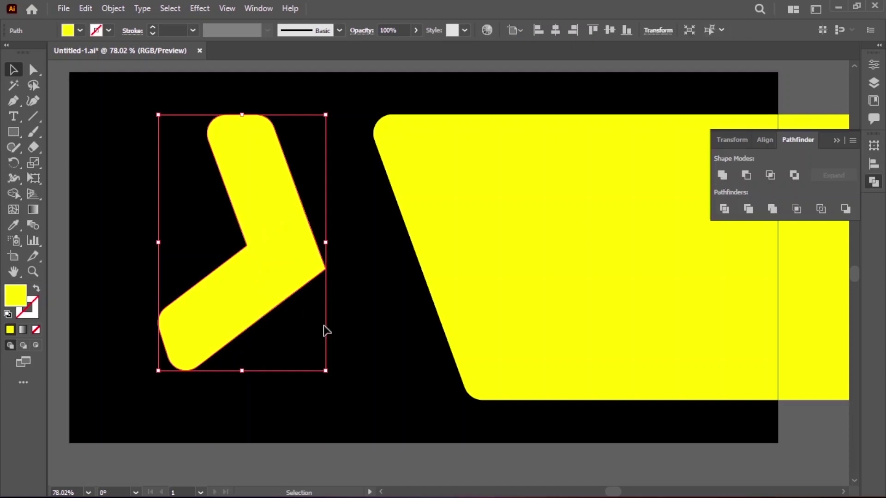
click(369, 340)
- Round off the inner corner of the V chevron
click(33, 70)
click(253, 228)
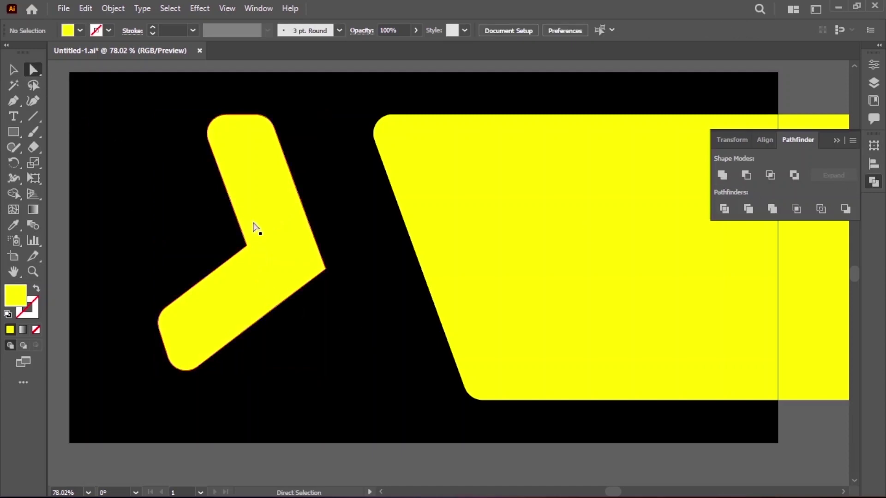
drag(232, 244, 203, 240)
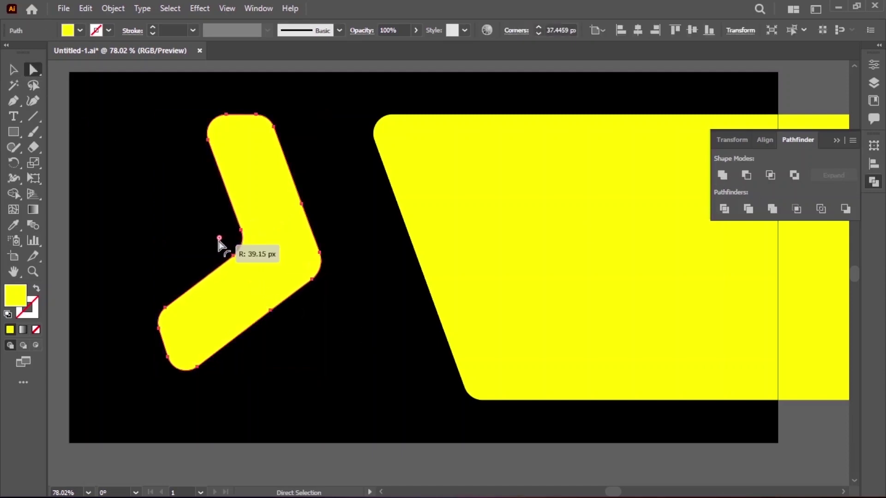
click(204, 240)
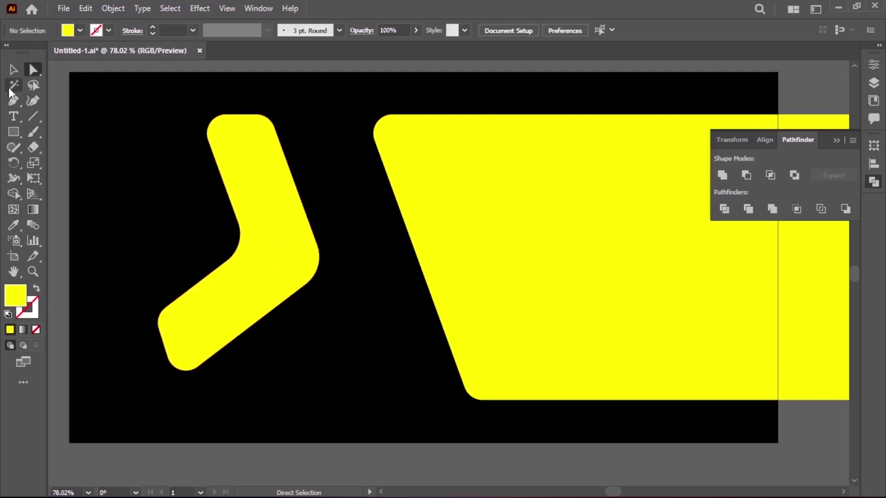
scroll(361, 275, down, 1)
- Move the chevron to the banner's bottom edge and place a 180°-flipped copy at the top
scroll(508, 283, down, 1)
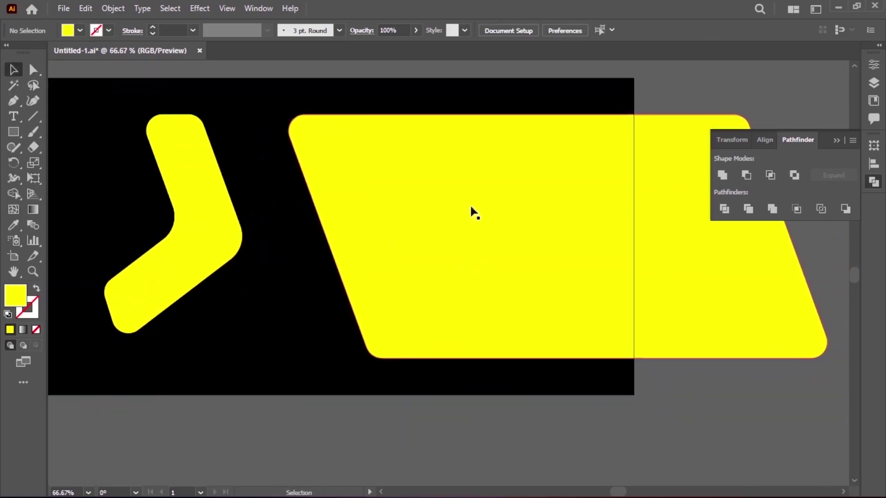
drag(197, 240, 300, 368)
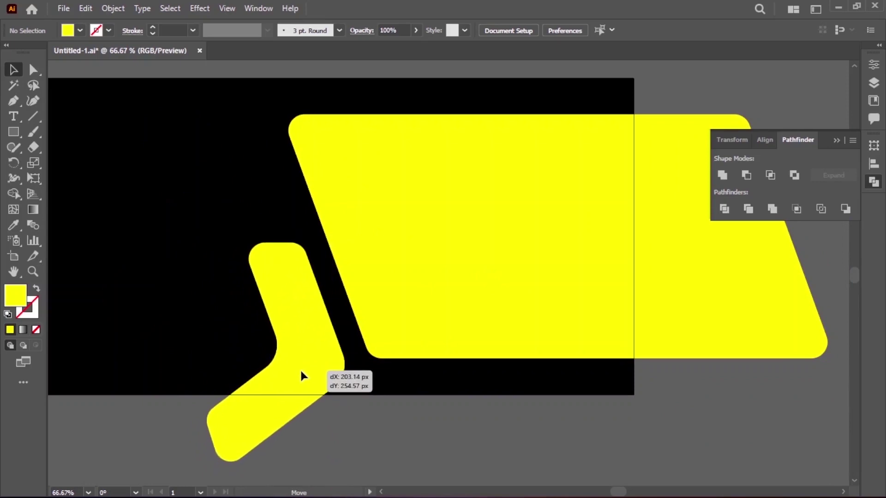
click(377, 398)
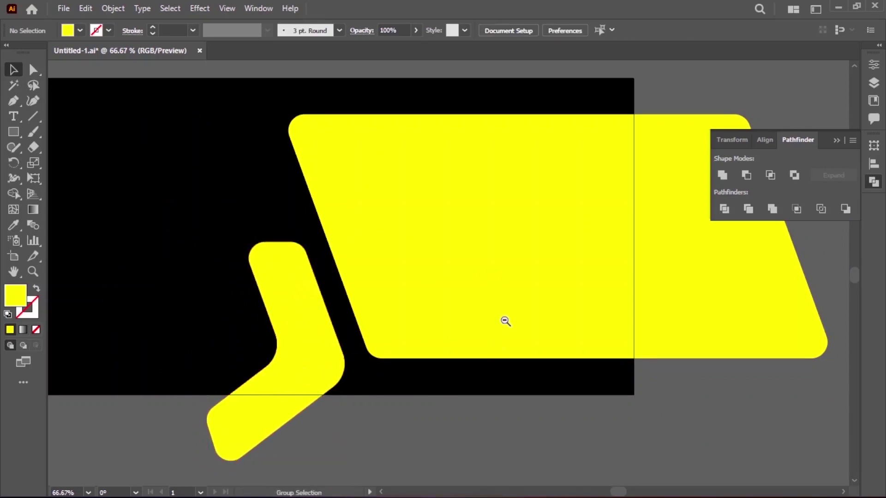
scroll(481, 421, down, 1)
drag(301, 405, 491, 261)
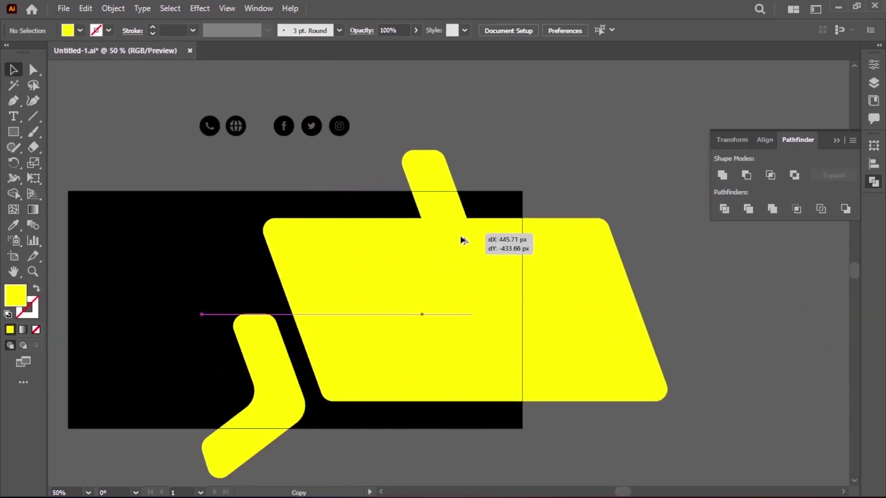
drag(478, 316, 369, 169)
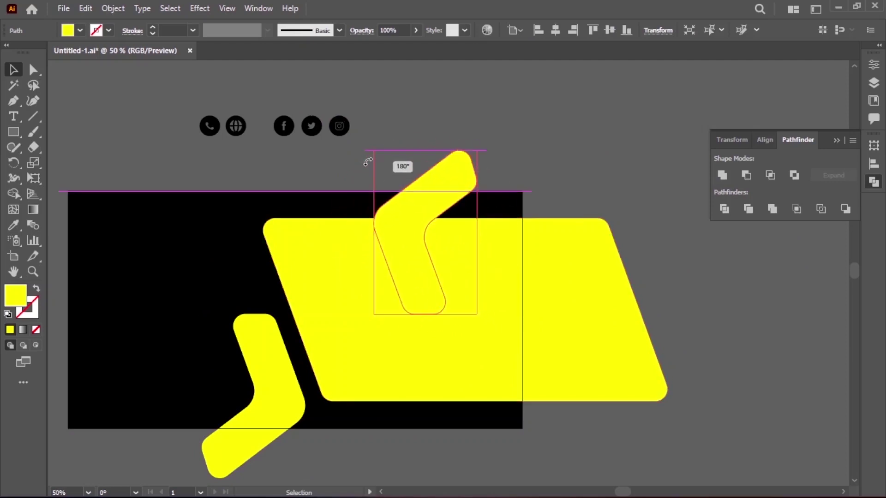
click(520, 156)
drag(441, 193, 492, 188)
- Send the upper chevron behind the parallelogram and shift the lower chevron and parallelogram right
key(ctrl+bracketleft)
click(603, 190)
click(302, 394)
shift+click(400, 352)
drag(398, 353, 424, 354)
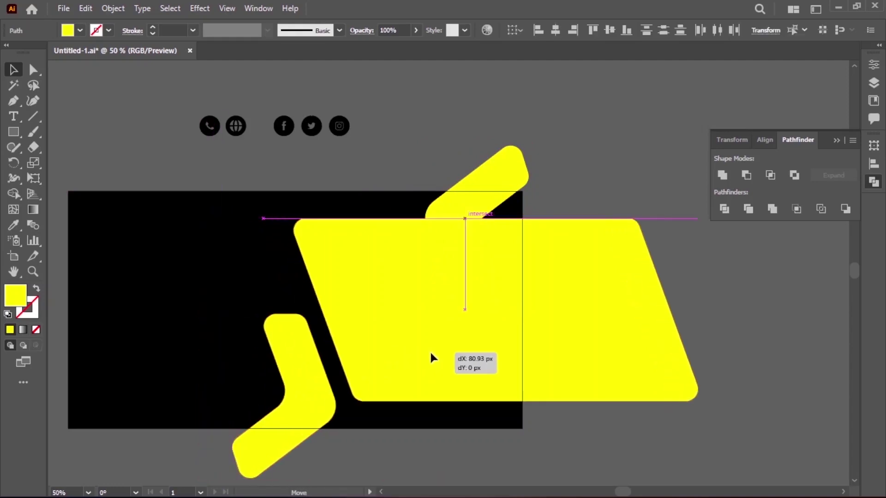
drag(423, 351, 433, 350)
click(586, 428)
key(ctrl+shift+bracketright)
click(485, 206)
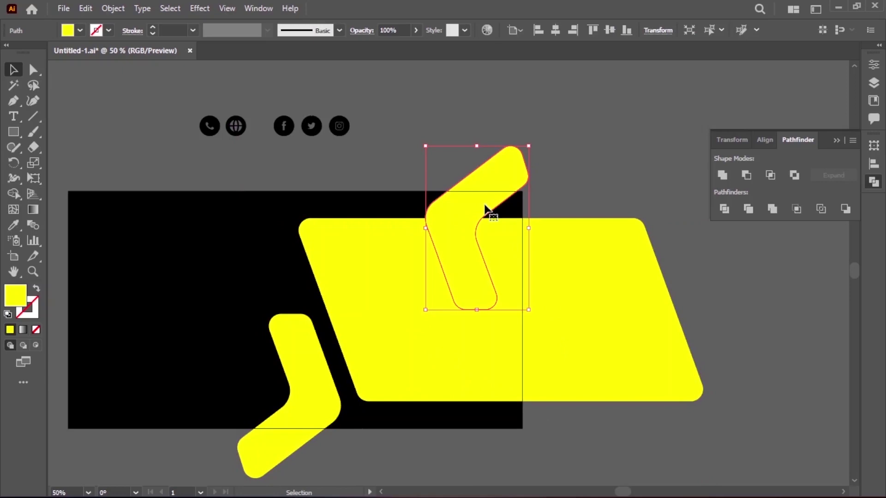
key(ctrl+z)
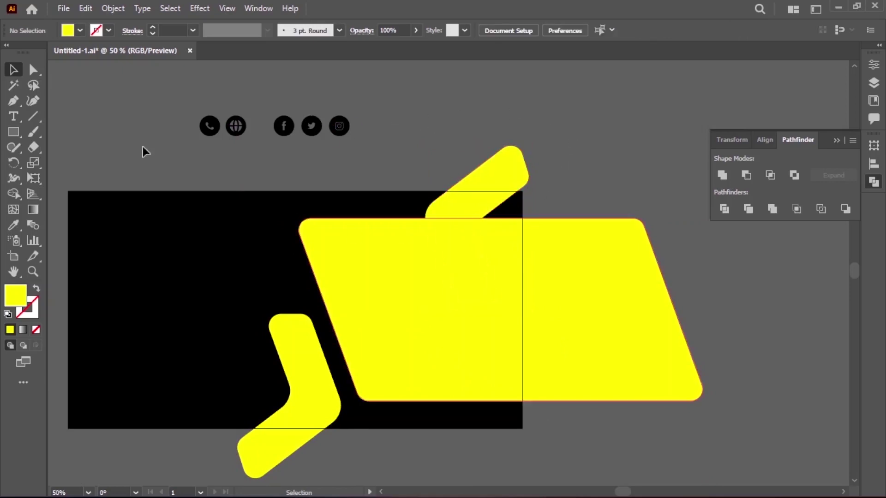
click(63, 9)
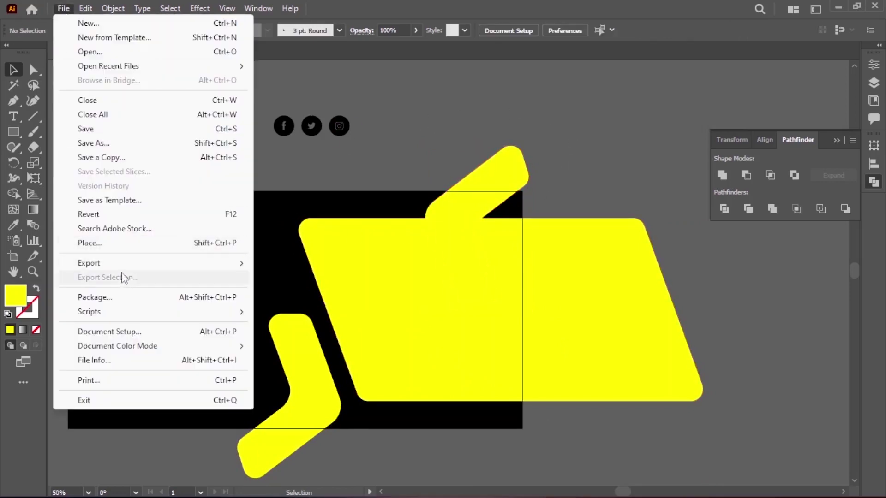
- Place the living-room photo over the banner's right side and send it to the back
click(123, 244)
double_click(235, 257)
mouse_move(294, 203)
mouse_down()
mouse_move(658, 453)
mouse_move(615, 418)
mouse_up()
right_click(491, 344)
mouse_move(604, 287)
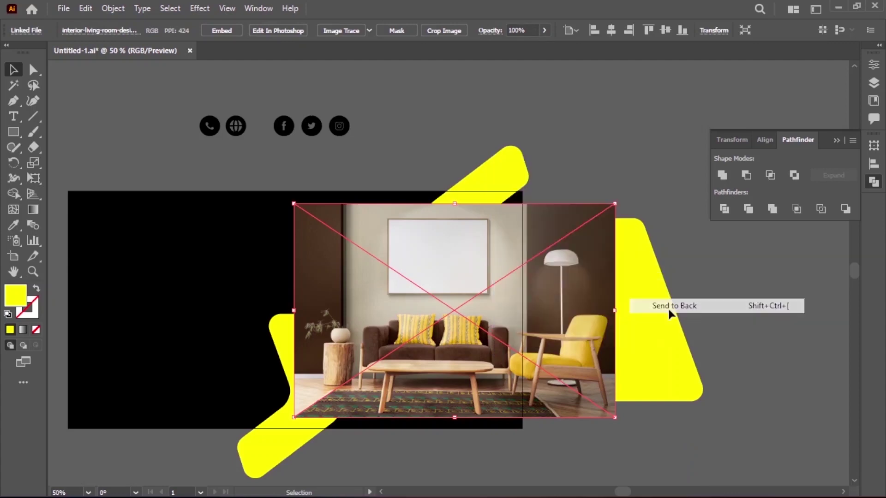
click(669, 306)
click(608, 455)
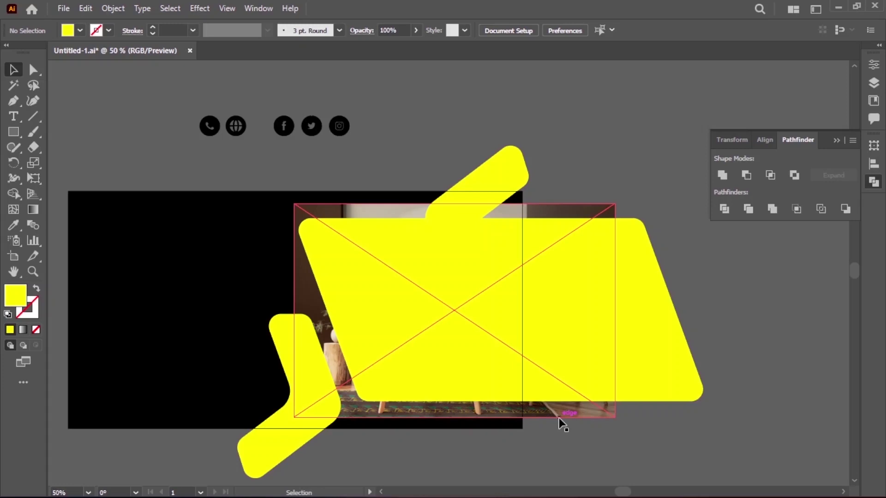
- Trim the yellow parallelogram at the banner's right edge using a vertical line and Shape Builder
click(655, 330)
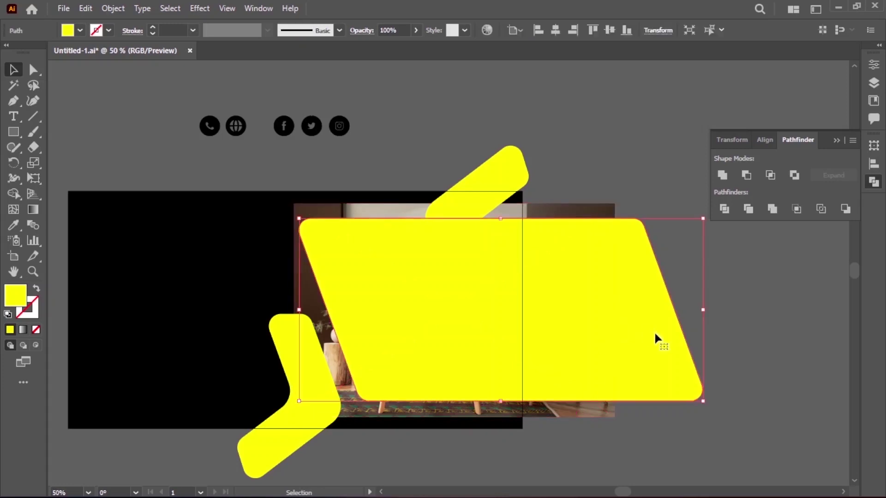
click(32, 116)
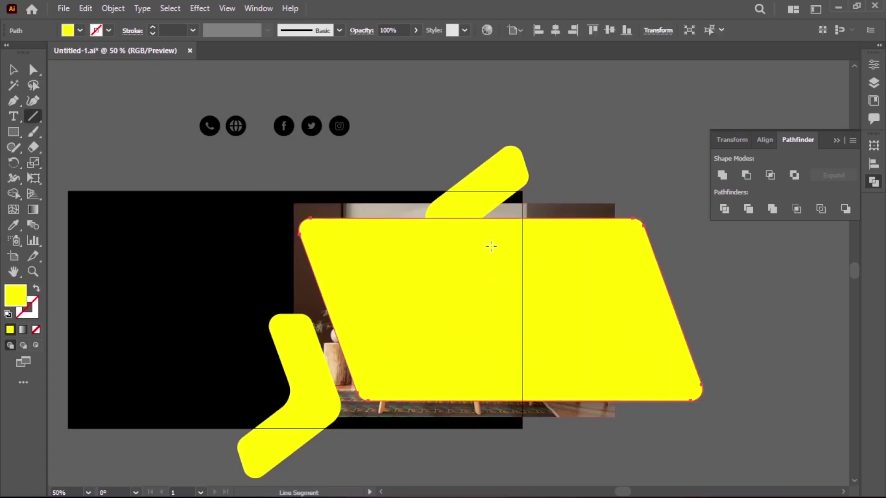
drag(521, 193, 515, 468)
click(13, 69)
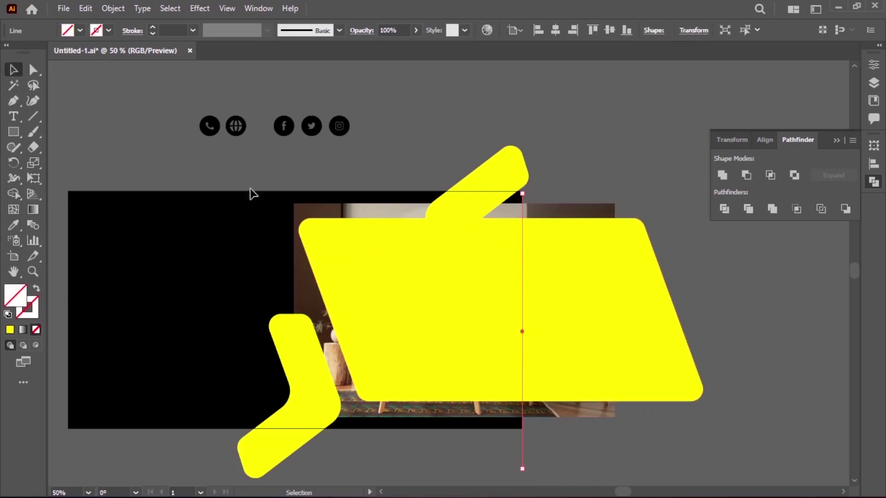
shift+click(645, 335)
click(14, 194)
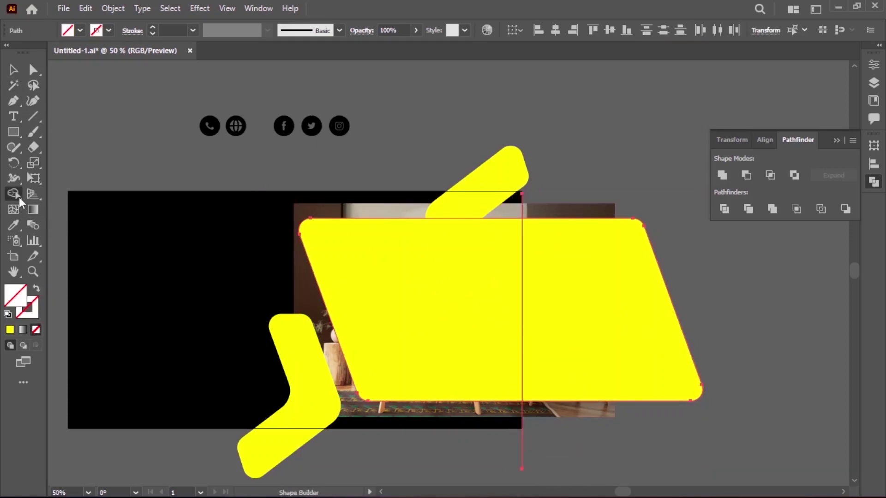
alt+click(599, 333)
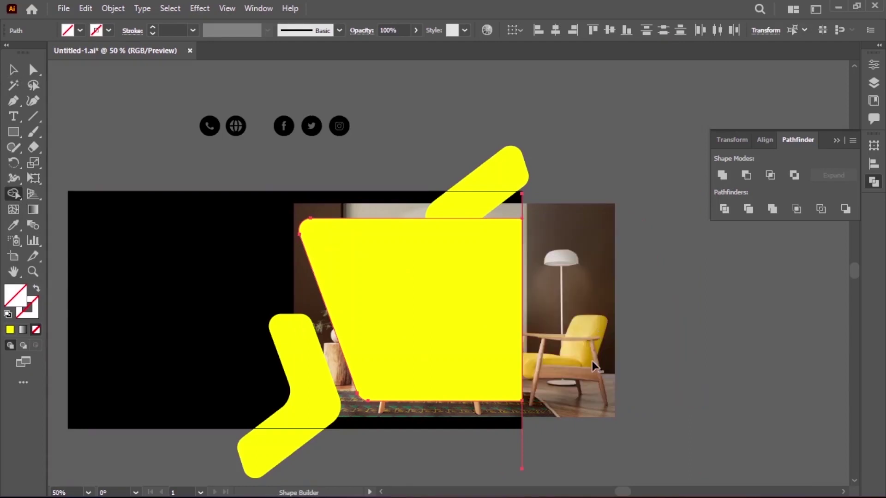
click(13, 69)
shift+click(412, 318)
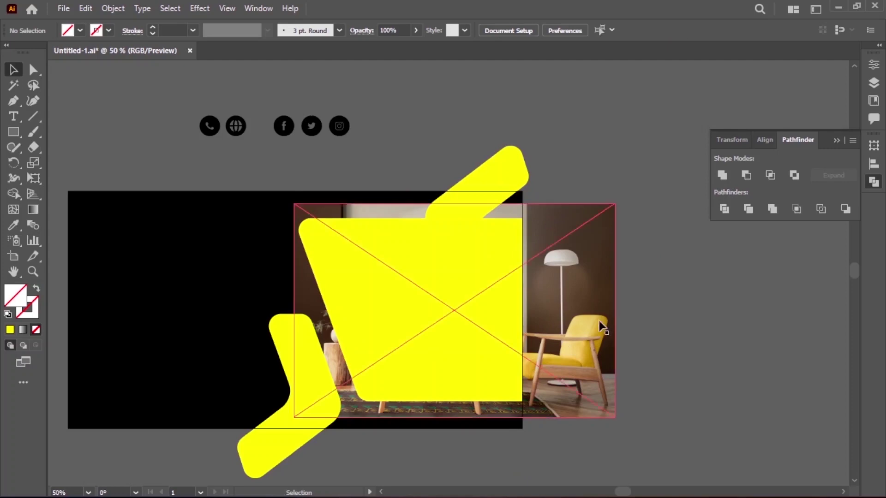
- Clip the living-room photo inside the trimmed yellow shape
click(584, 333)
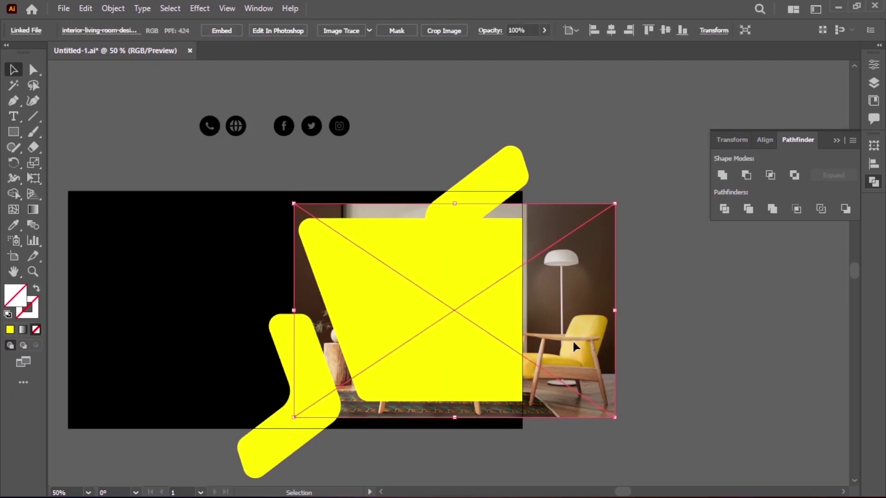
drag(574, 344, 557, 343)
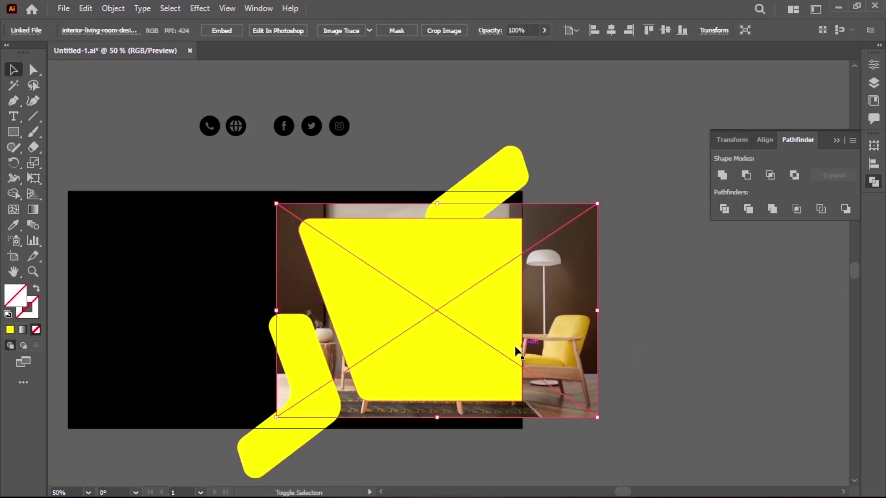
shift+click(486, 331)
right_click(486, 331)
click(547, 226)
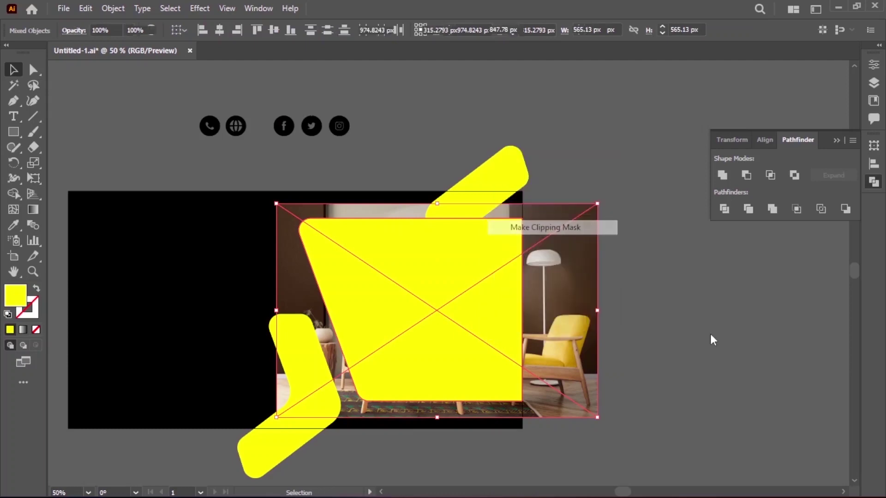
click(692, 332)
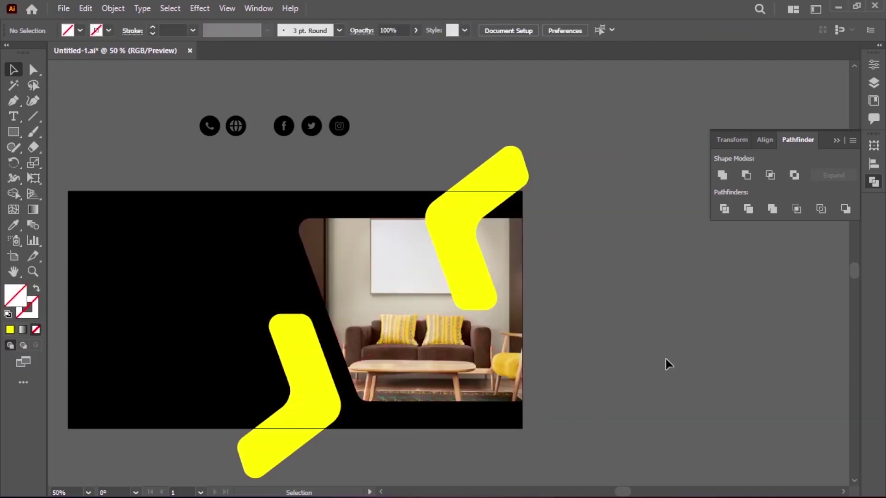
- Colour the upper chevron with the chair's golden tone and set its blending to Multiply
click(480, 286)
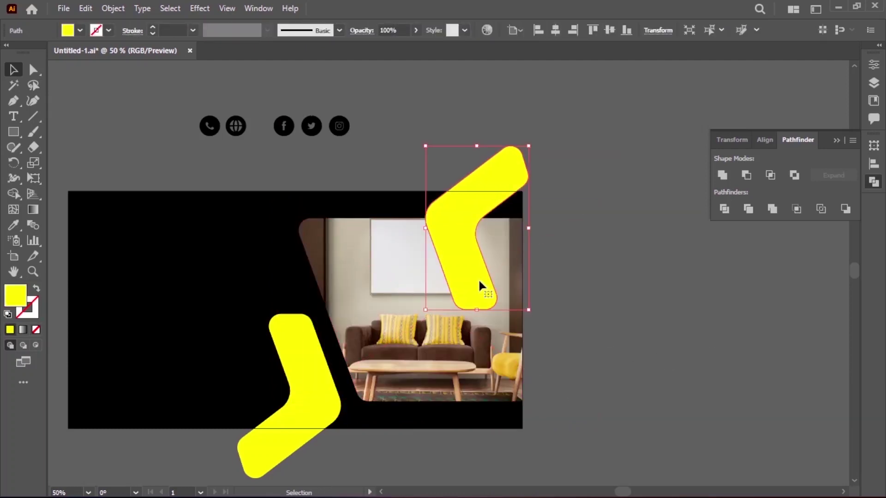
click(13, 225)
click(512, 355)
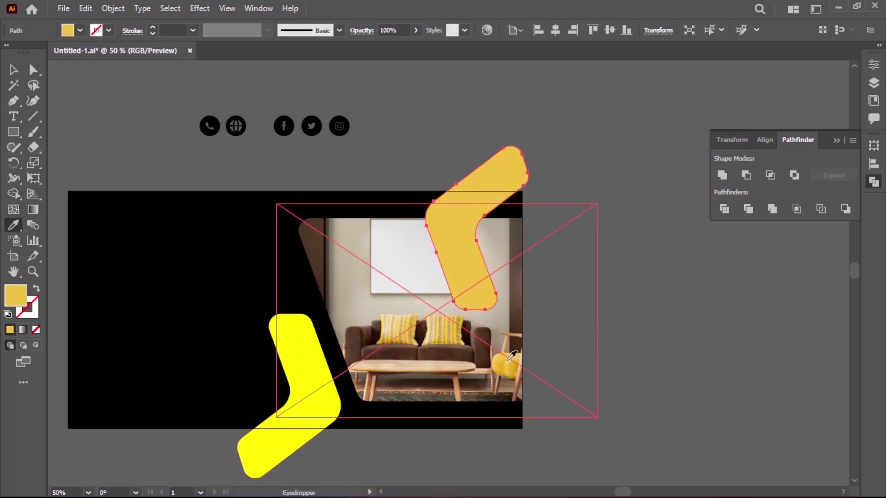
click(14, 71)
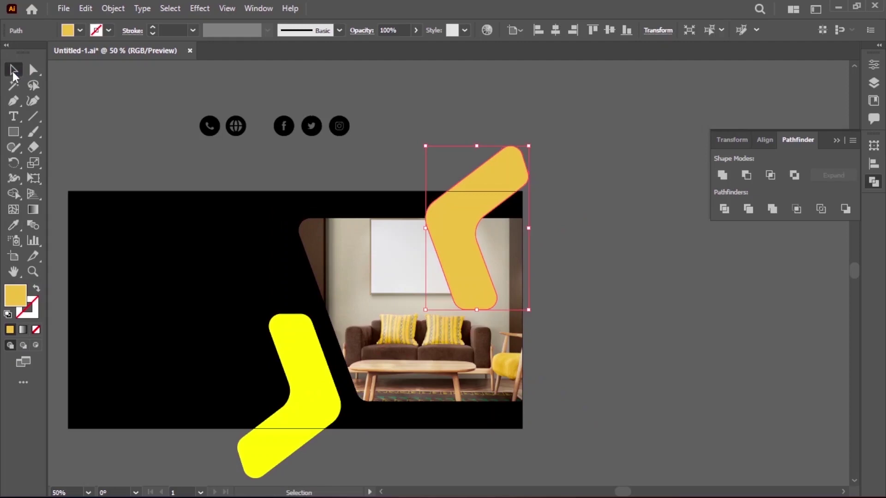
click(350, 30)
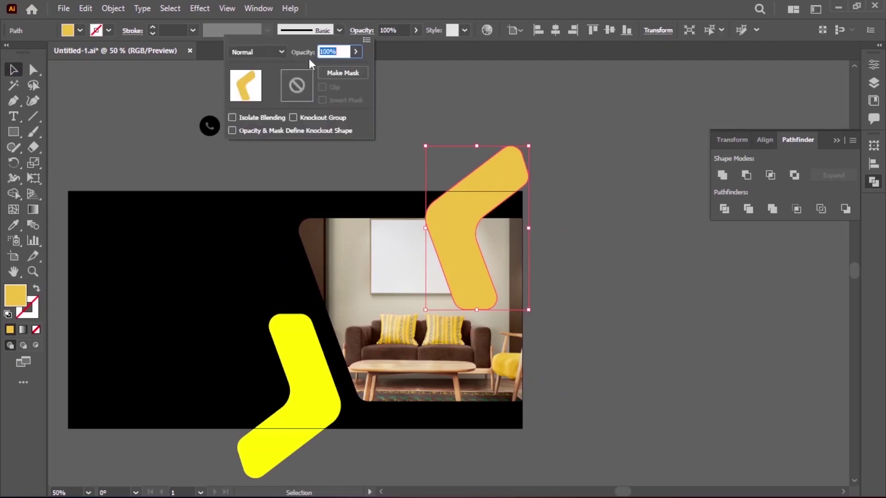
click(268, 52)
click(255, 97)
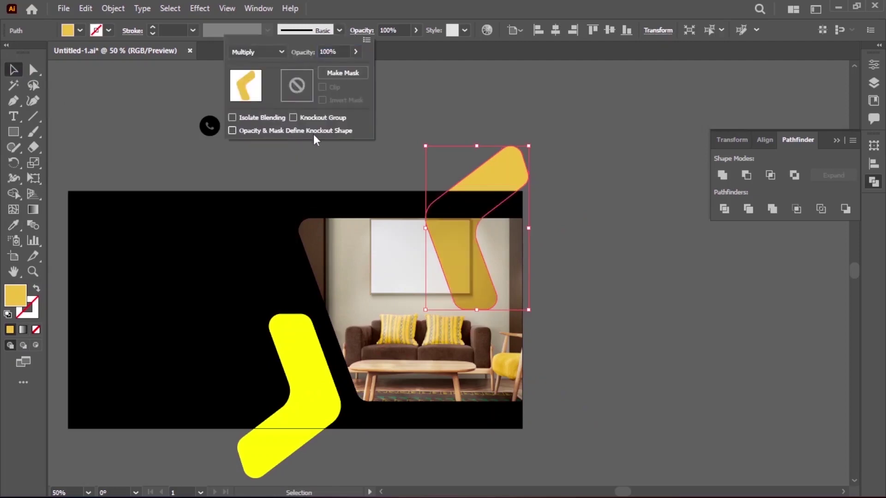
click(596, 276)
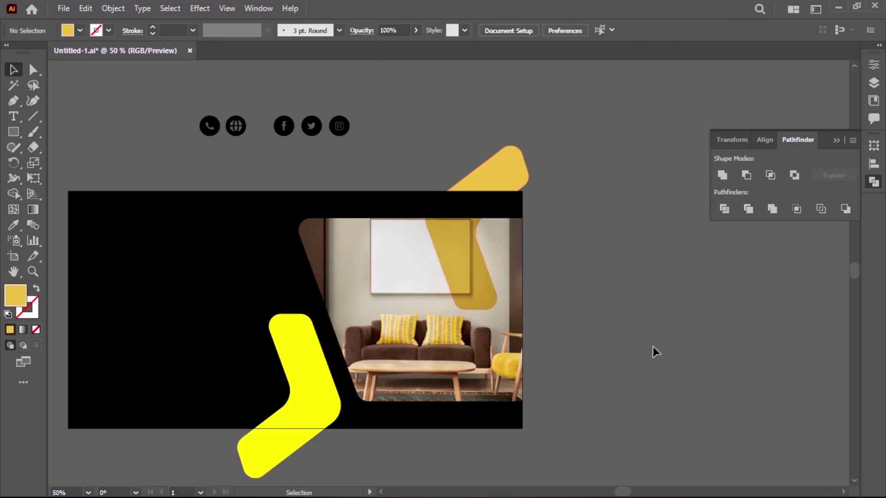
- Give the lower chevron the same golden colour sampled from the photo
click(14, 225)
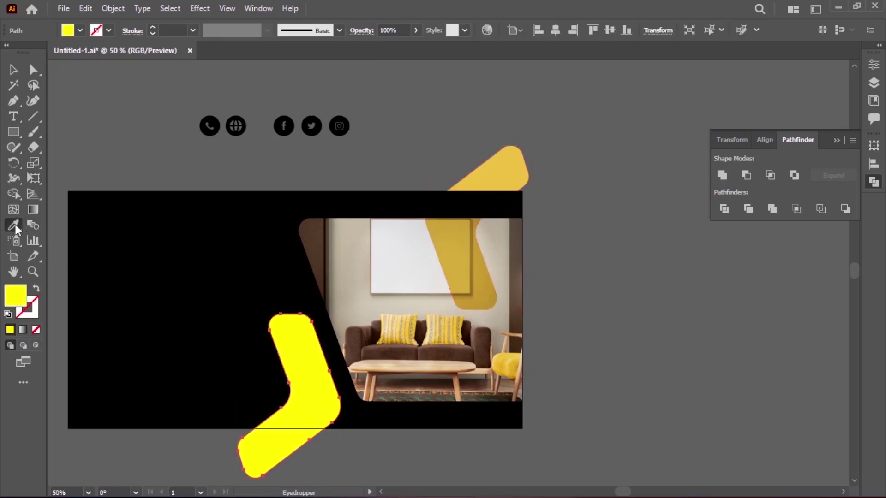
click(508, 367)
key(v)
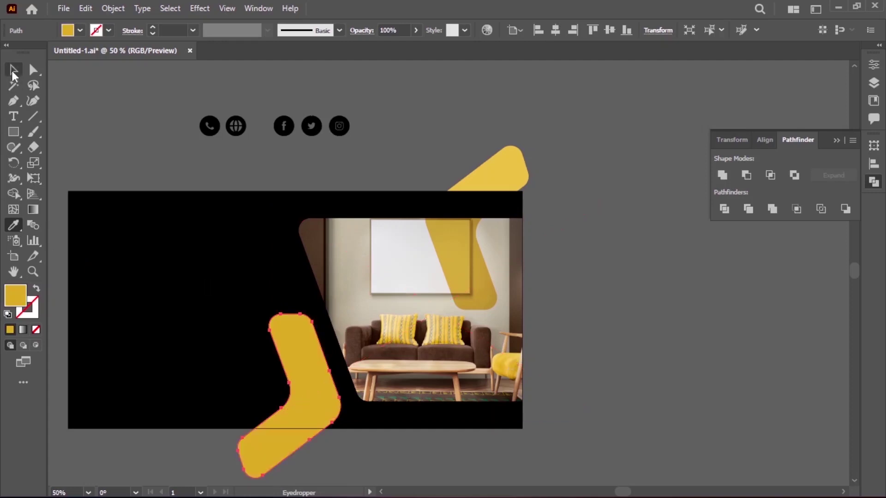
click(669, 343)
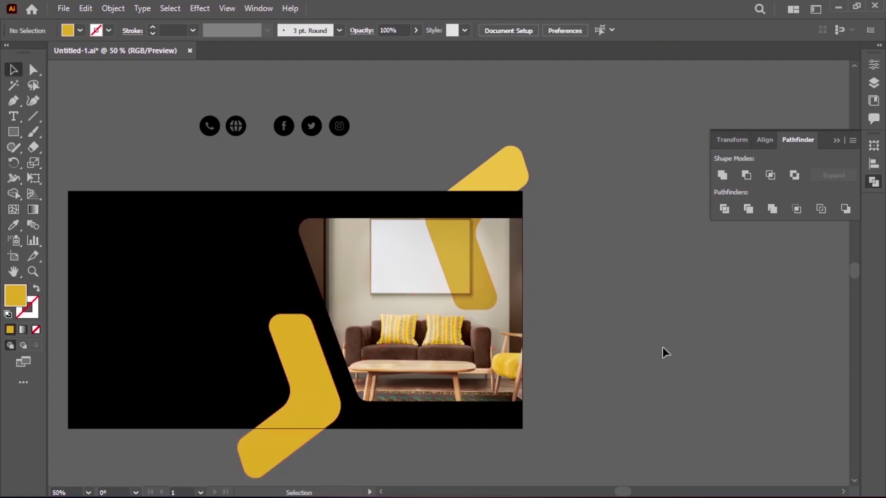
- Draw a tall rectangle on the black area and shear it by 20°
scroll(484, 362, up, 1)
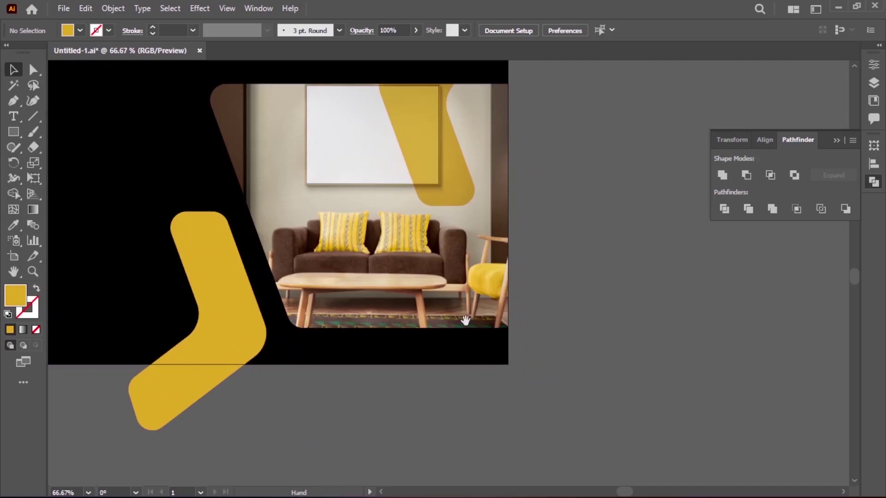
drag(465, 320, 576, 373)
key(m)
mouse_move(155, 162)
mouse_down()
mouse_move(233, 347)
mouse_move(204, 401)
mouse_up()
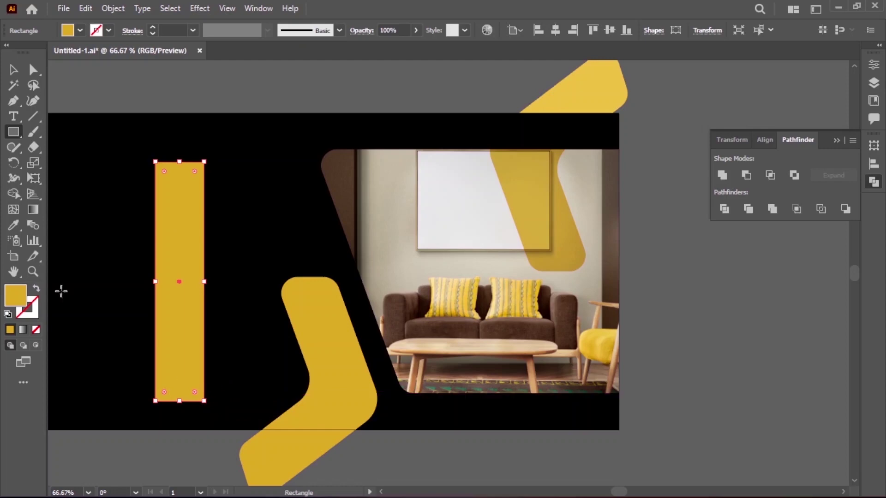
click(13, 70)
drag(33, 162, 62, 179)
double_click(35, 159)
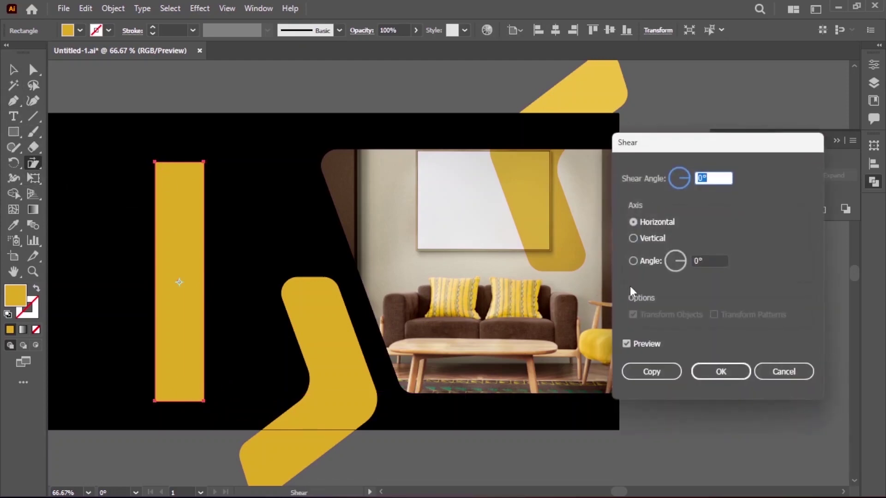
text(20)
click(721, 371)
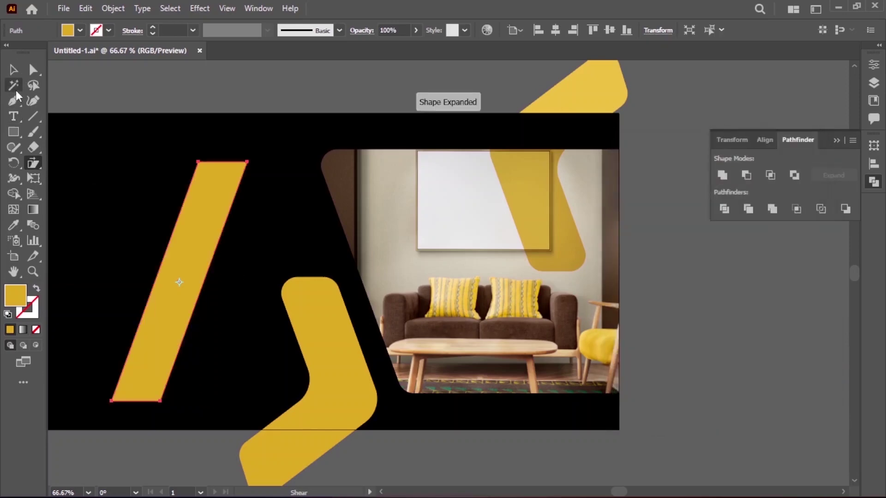
- Move the slanted bar to the banner's lower right and fill it white
key(v)
click(657, 327)
drag(199, 259, 595, 320)
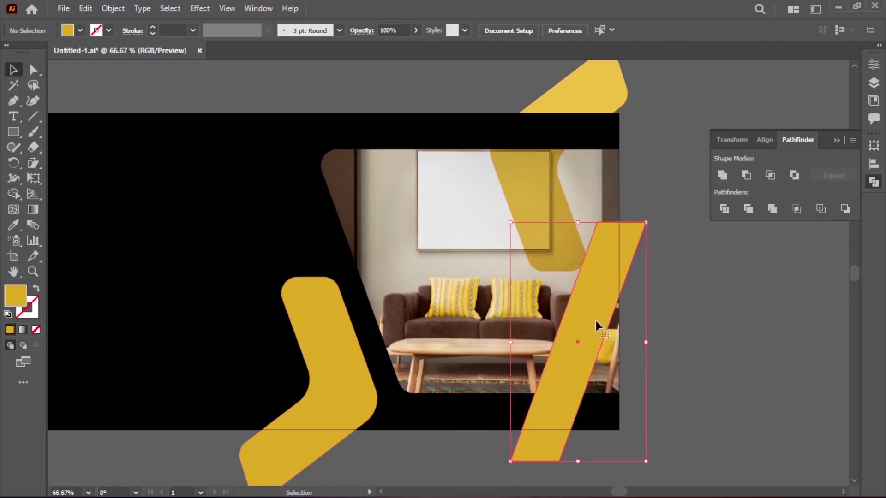
click(80, 30)
click(18, 53)
click(27, 52)
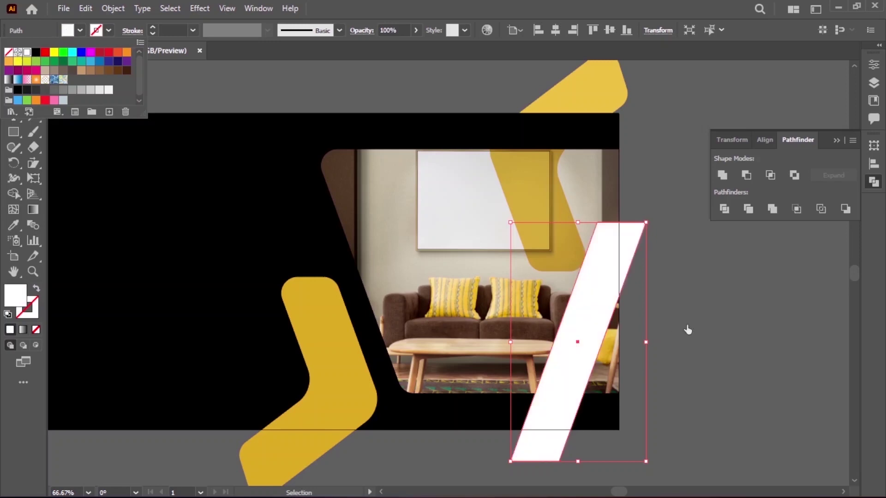
click(686, 331)
- Send the white bar to the back, behind the black banner
click(581, 314)
right_click(581, 310)
mouse_move(620, 430)
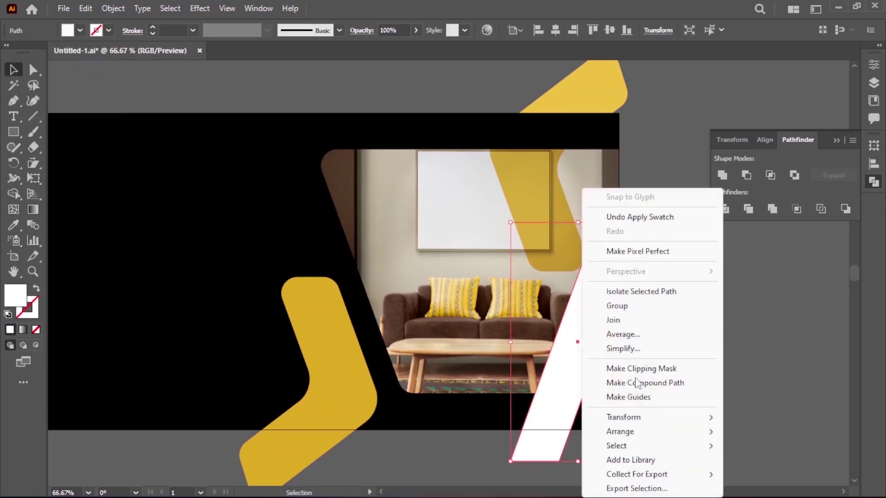
click(496, 414)
click(641, 420)
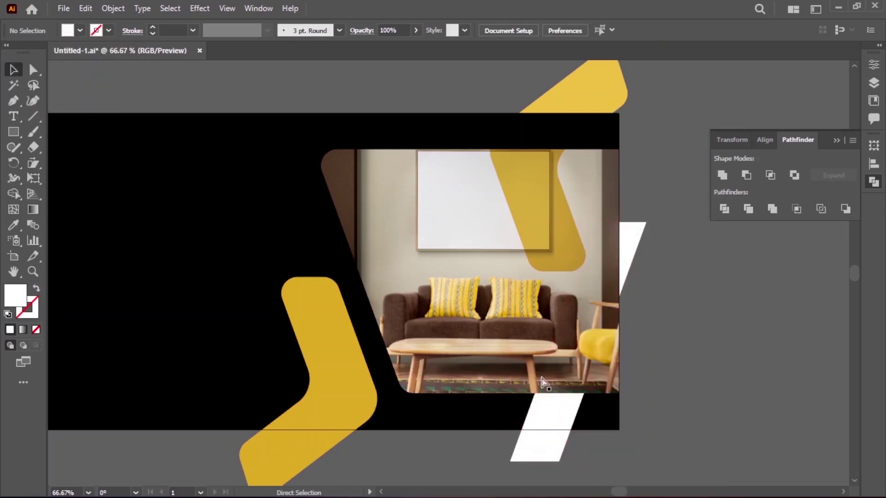
key(ctrl+minus)
drag(435, 329, 457, 331)
- Create a 1200 px wide banner-sized rectangle and centre it on the artboard
key(m)
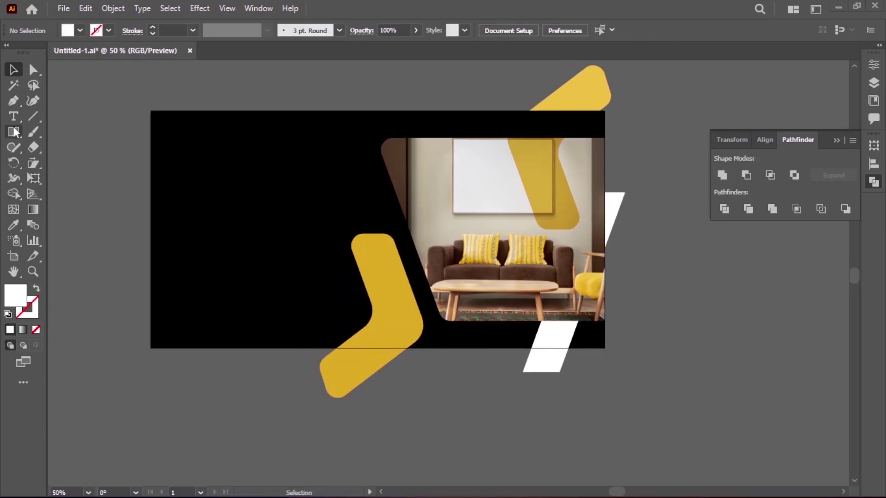
click(195, 206)
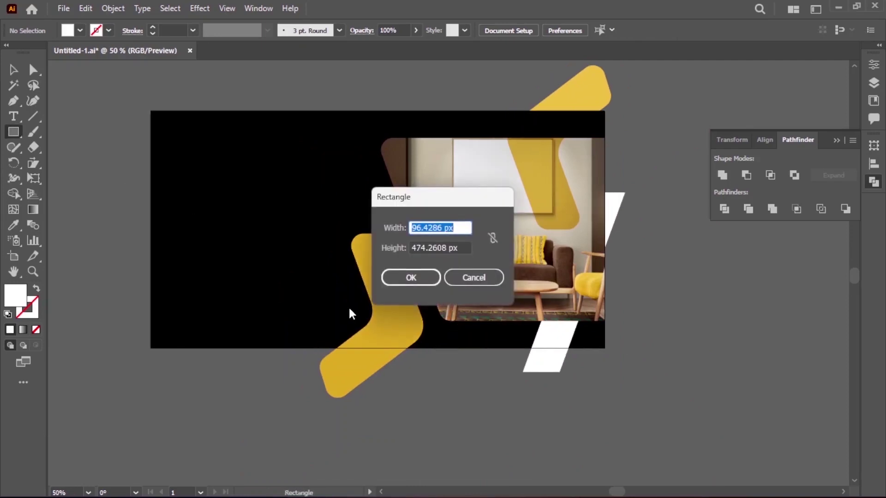
text(1200)
key(Tab)
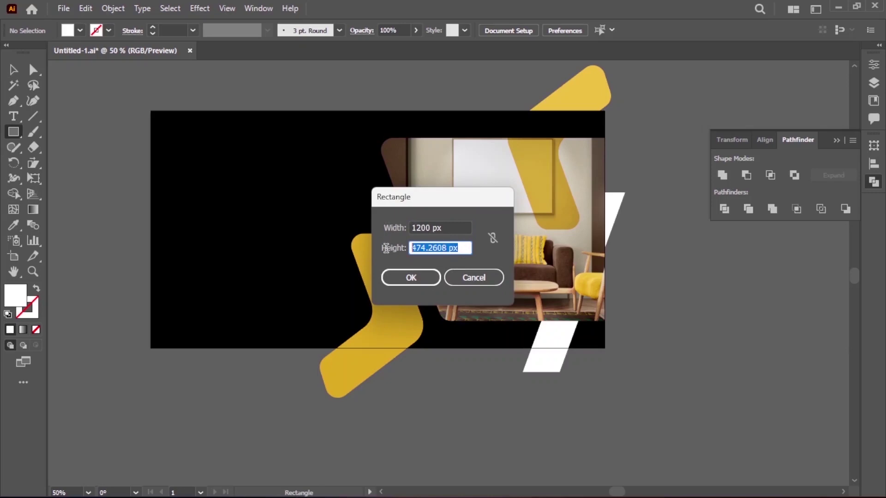
text(620)
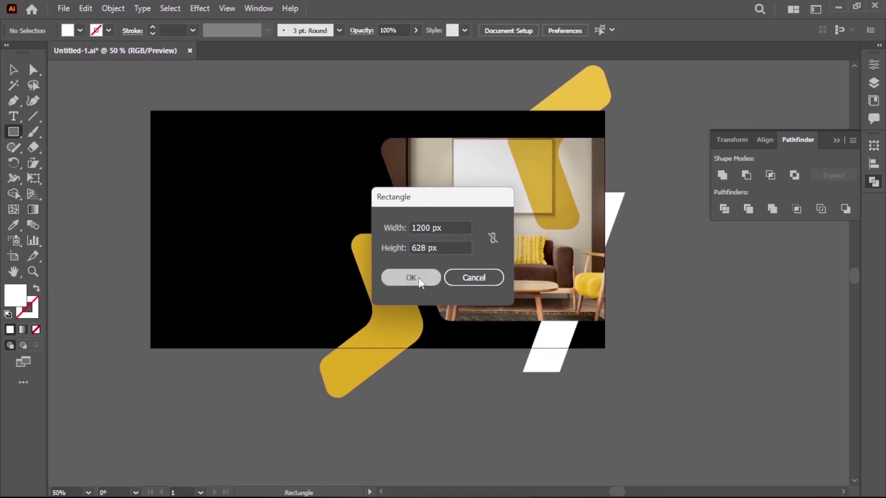
click(419, 278)
click(14, 73)
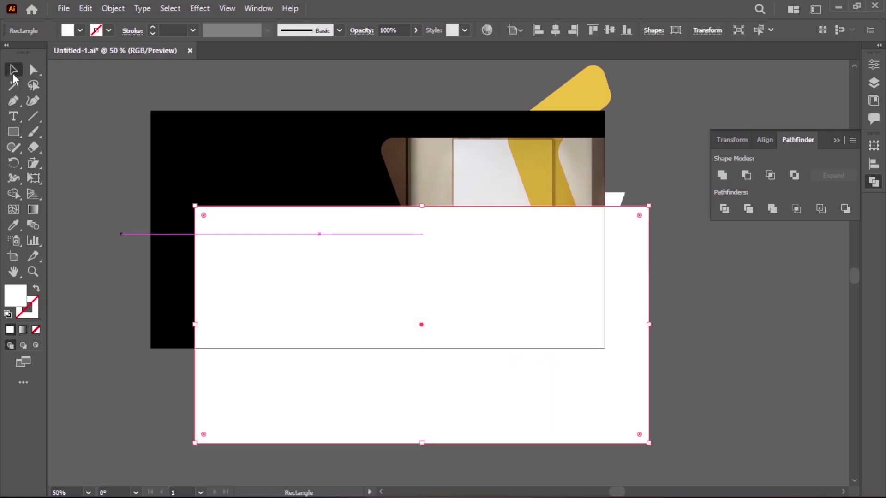
click(556, 31)
click(608, 29)
- Select all the banner artwork and make a clipping mask from the rectangle
click(303, 90)
scroll(303, 90, up, 1)
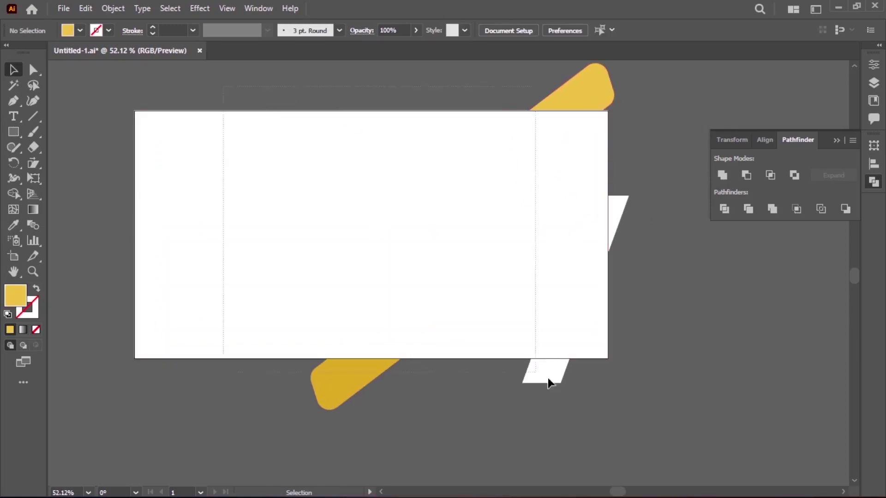
drag(271, 106, 548, 287)
right_click(542, 284)
click(599, 392)
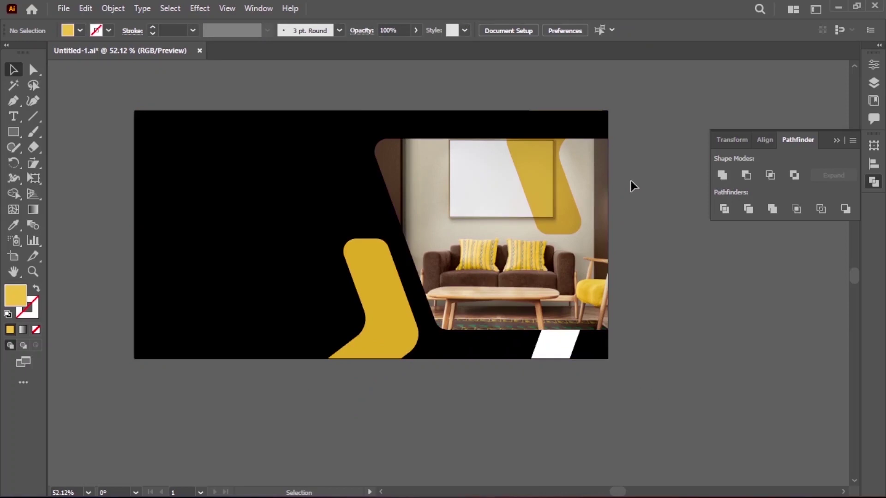
- Add a new layer and rename it 'Text'
click(874, 84)
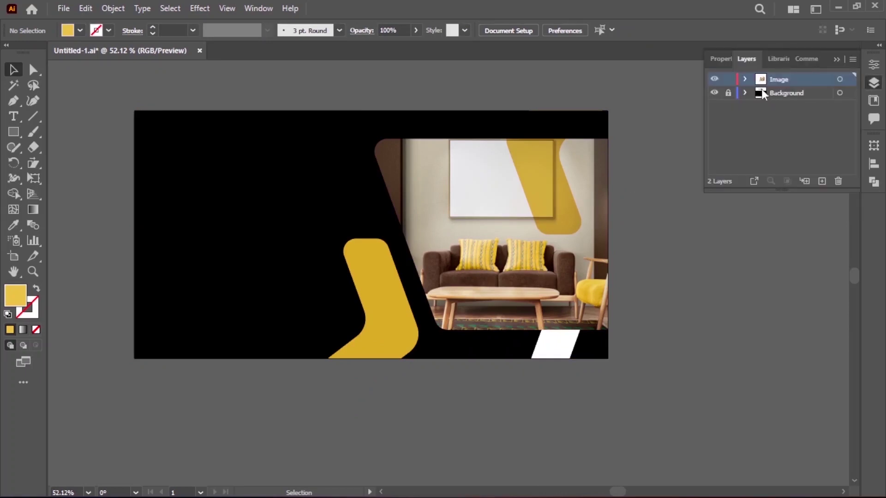
click(821, 181)
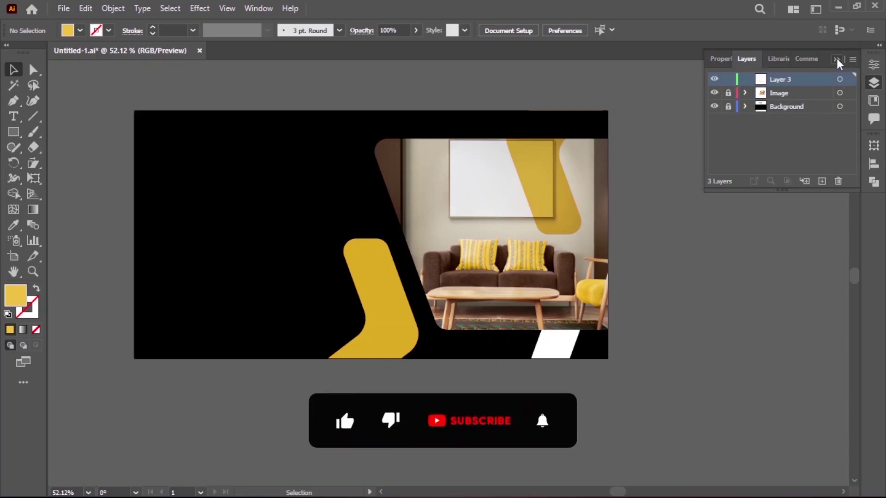
click(837, 60)
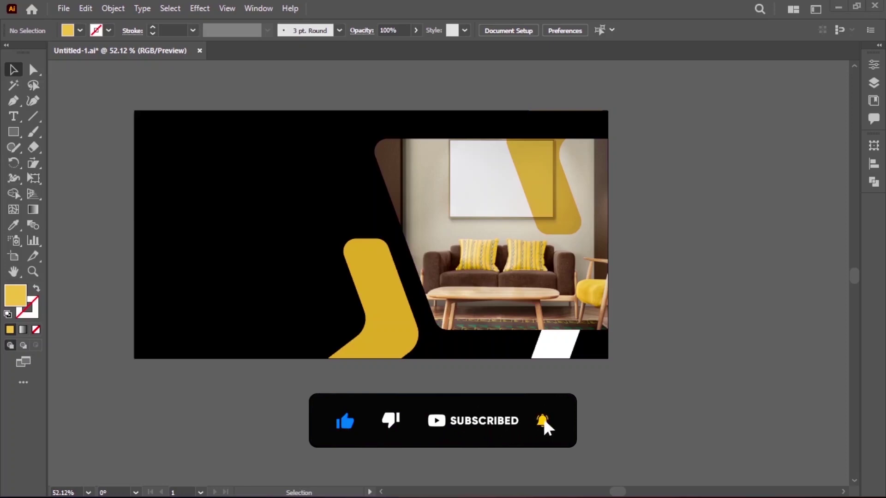
click(873, 83)
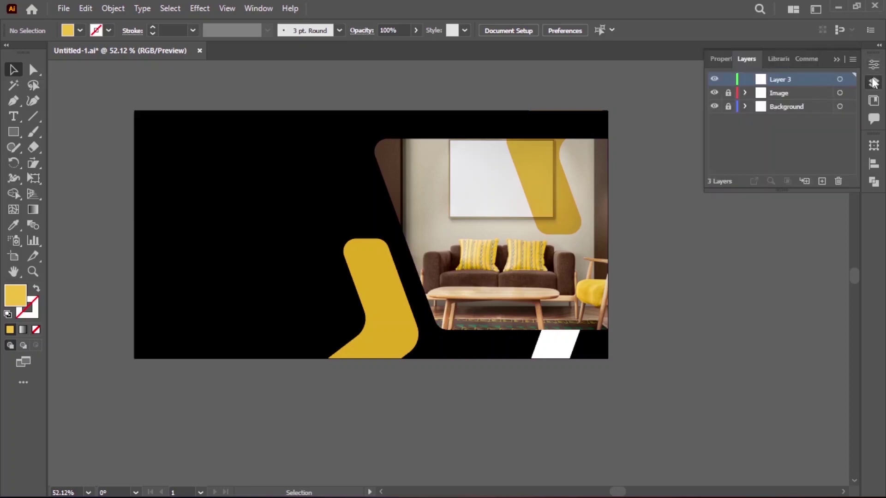
double_click(780, 79)
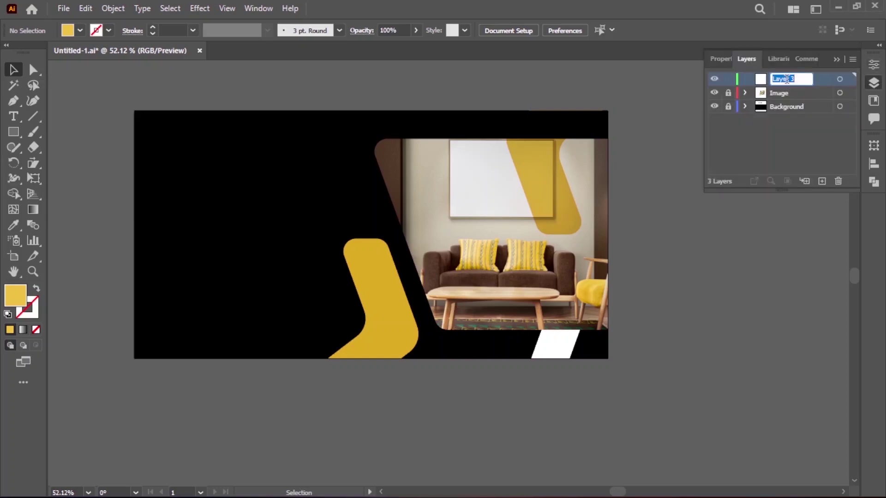
text(Text)
key(Return)
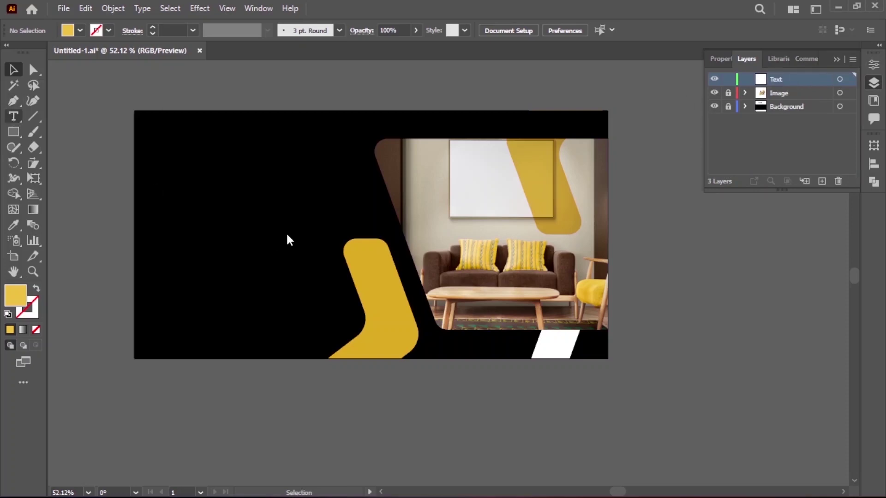
- Place text at the banner's upper left in white at 24 pt
key(t)
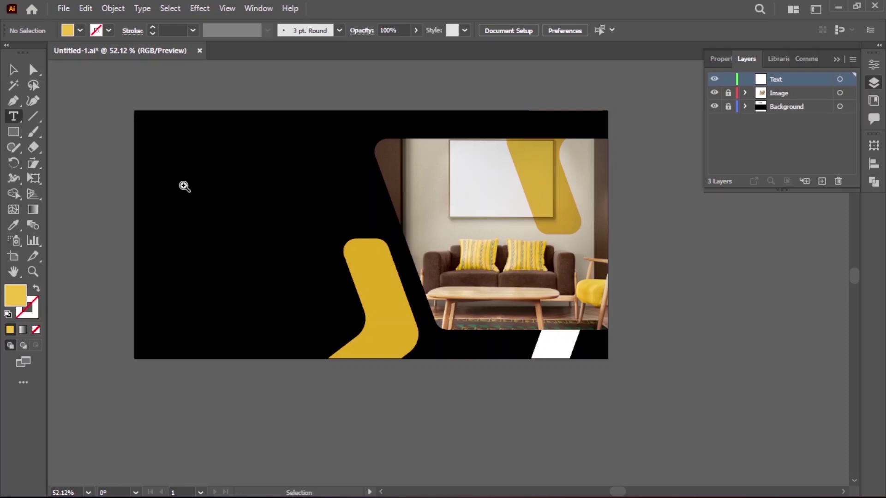
alt+scroll(193, 190, up, 1)
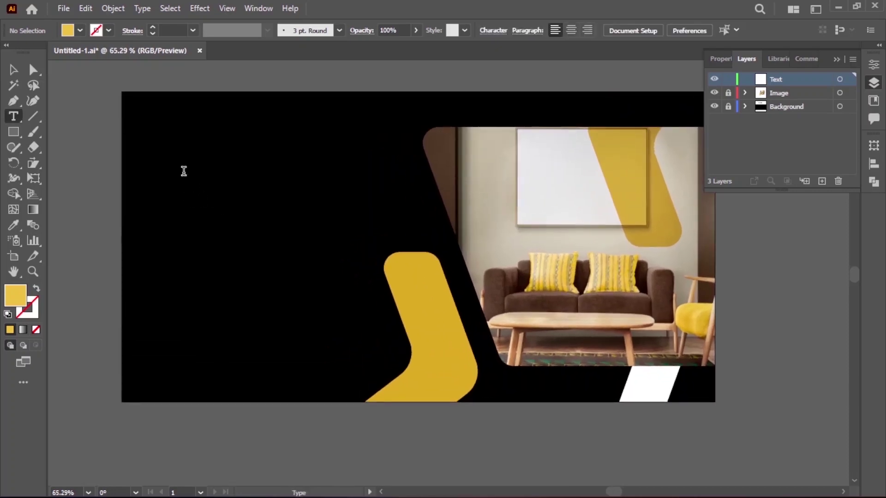
click(190, 178)
click(79, 31)
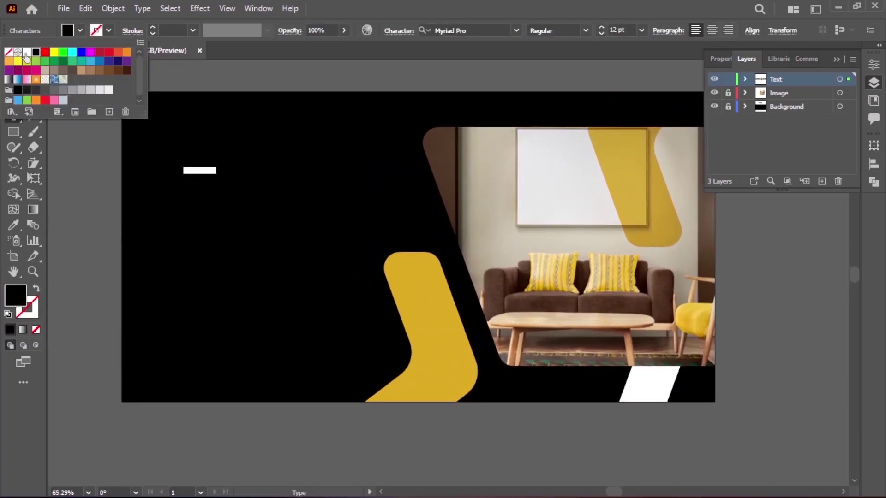
click(27, 52)
click(640, 31)
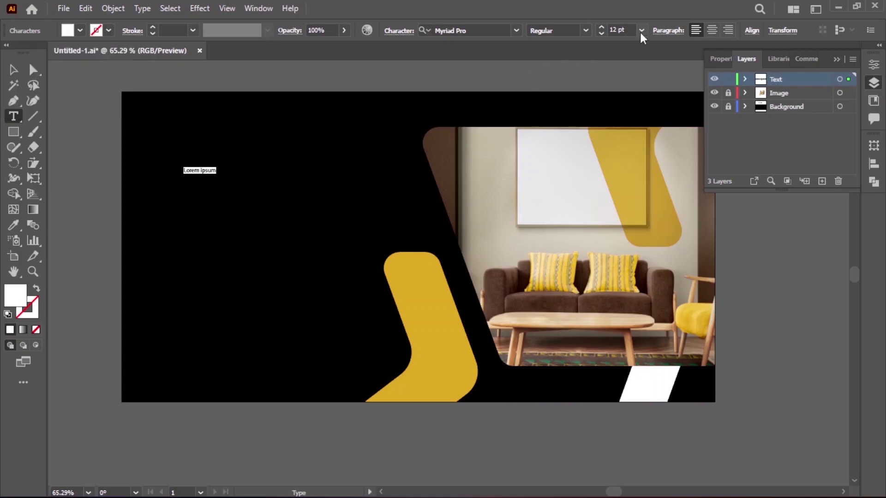
click(638, 30)
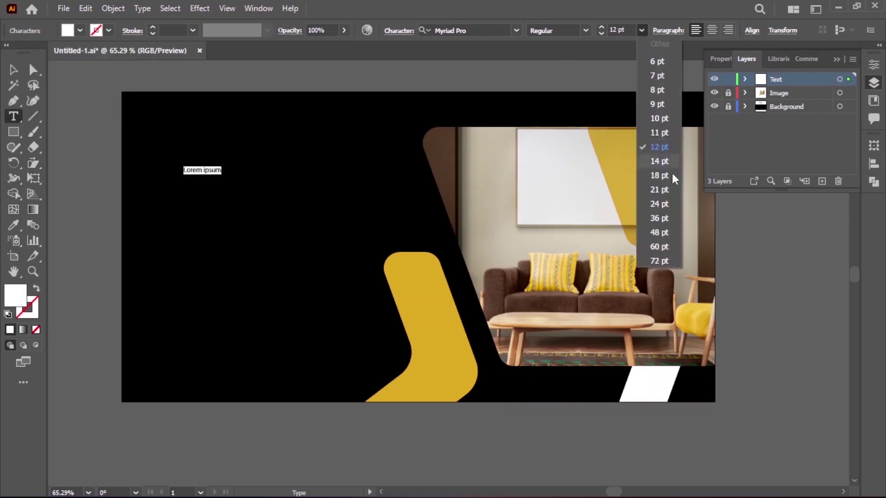
click(666, 204)
- Set Montserrat Regular, type 'Modern Furniture', shift it left, and copy it below
click(492, 28)
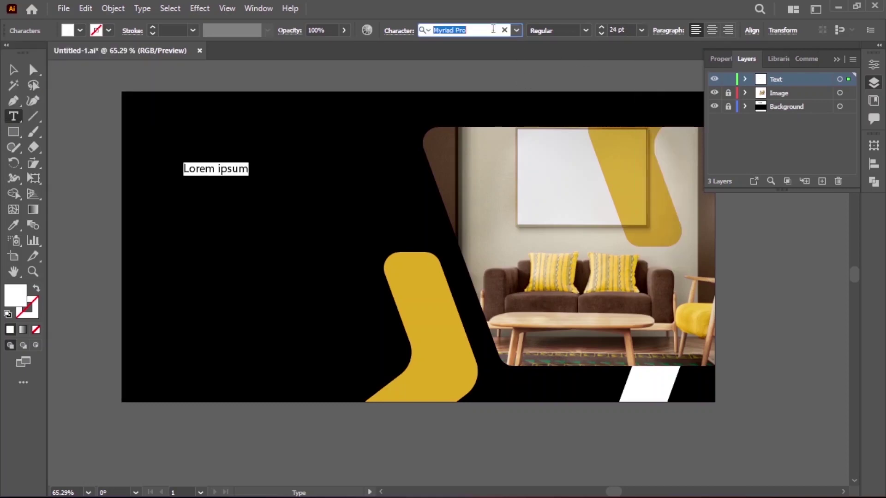
text(mon)
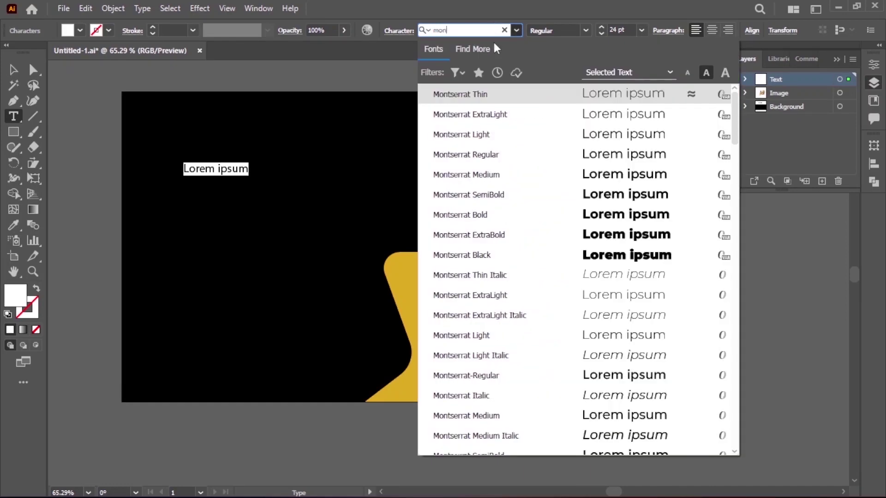
click(494, 154)
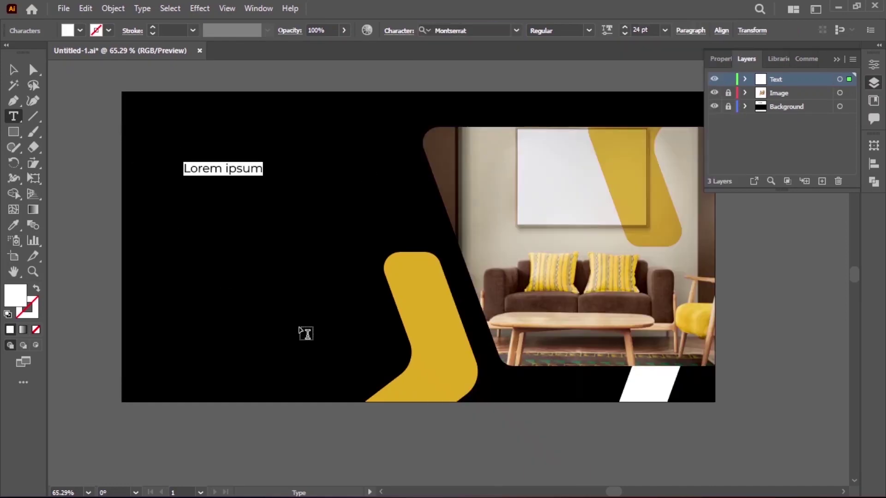
text(Mo)
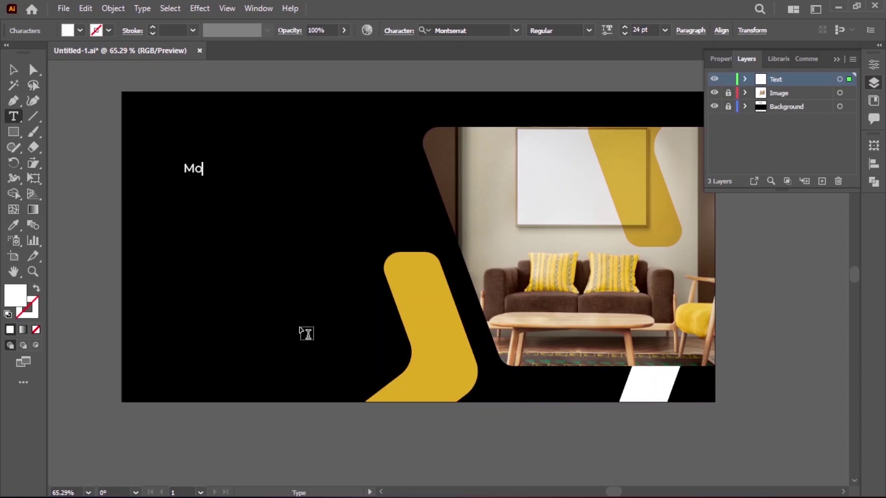
text(Furniture)
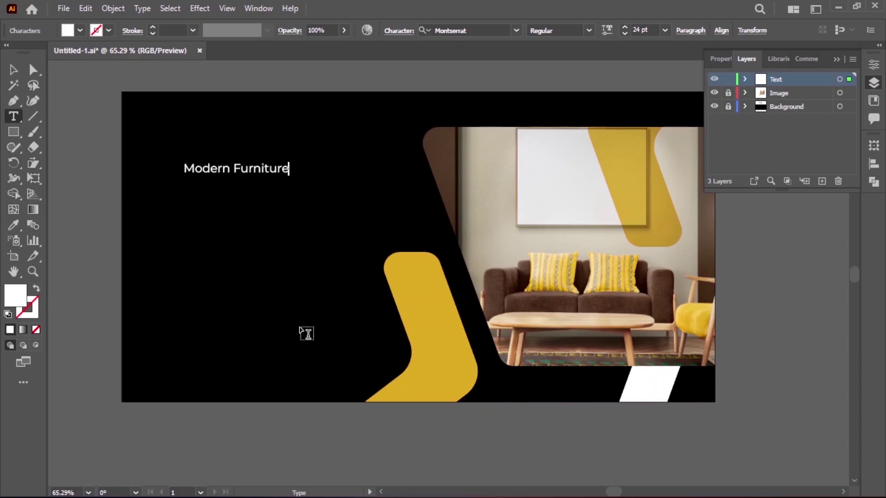
click(13, 69)
drag(200, 176, 177, 172)
click(186, 226)
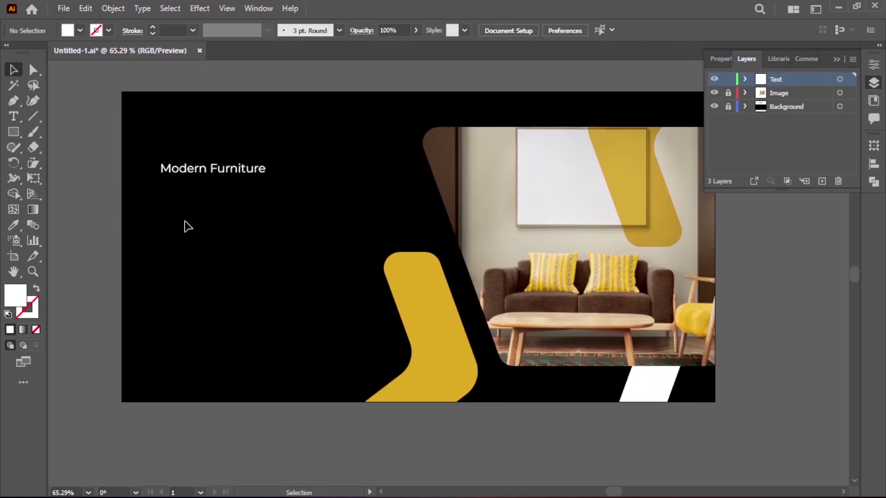
alt+drag(211, 175, 226, 194)
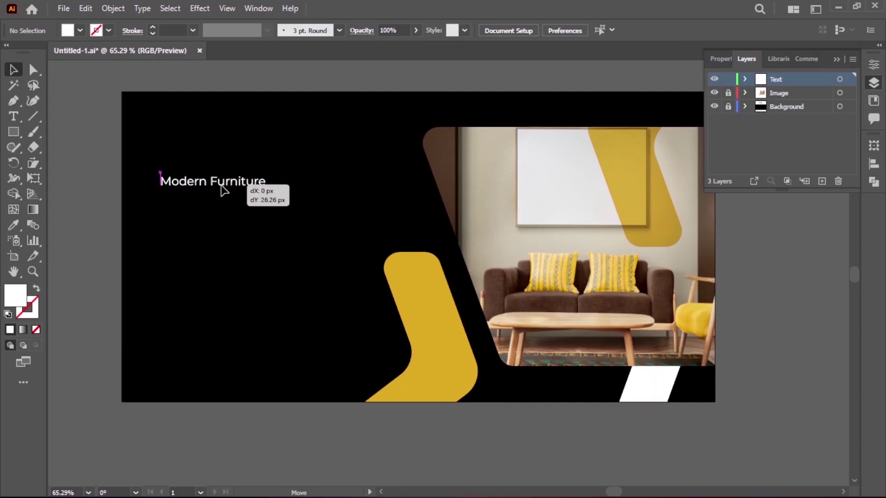
- Retype the duplicate as 'BIG SALE' and enlarge it proportionally into a headline
key(Return)
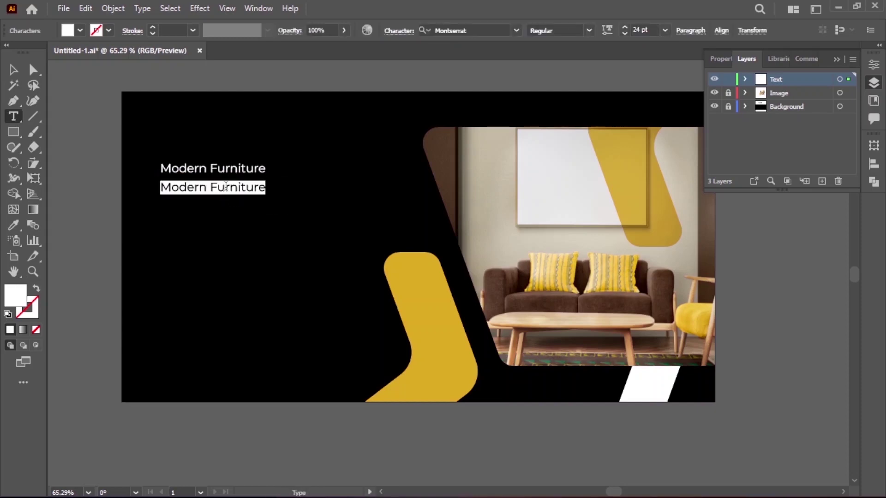
text(BIG SALE)
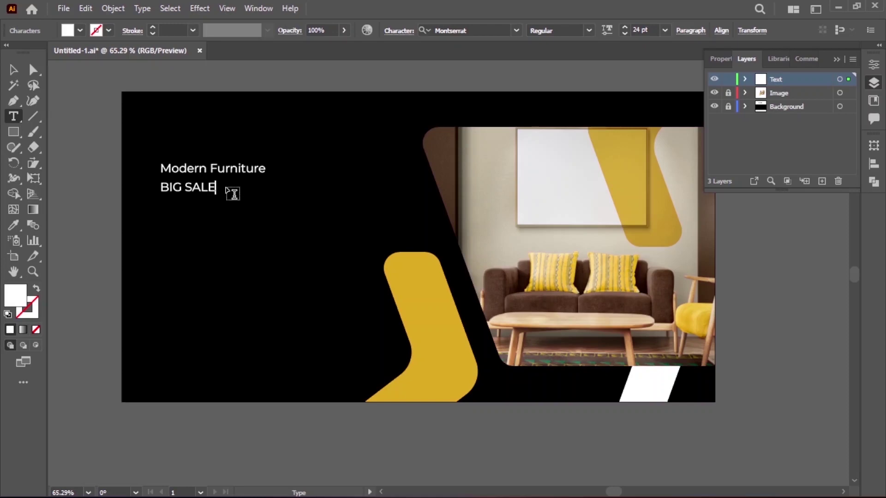
click(13, 69)
mouse_move(220, 195)
mouse_down()
mouse_move(302, 239)
mouse_move(305, 258)
mouse_up()
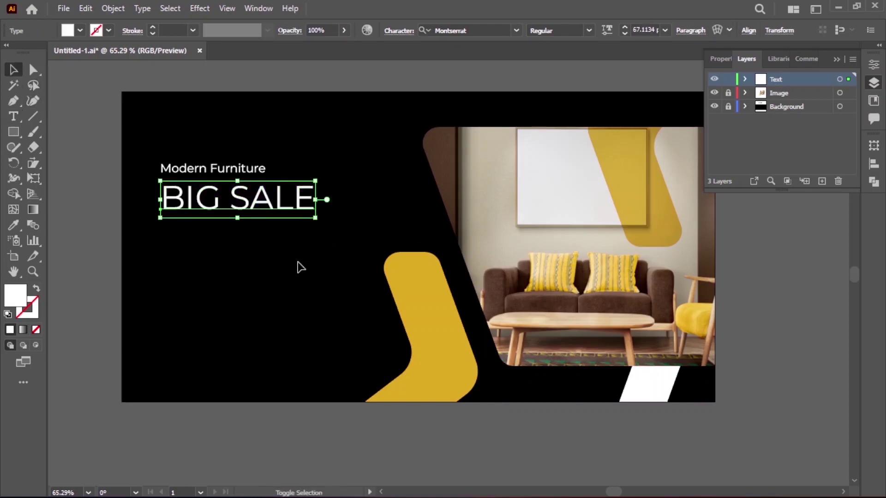
click(307, 260)
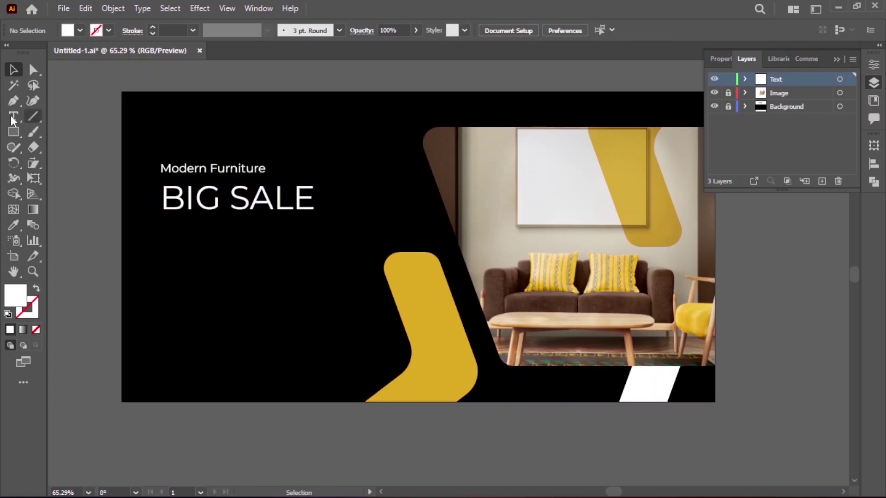
- Place another copy of Modern Furniture further down the banner
click(13, 117)
click(13, 70)
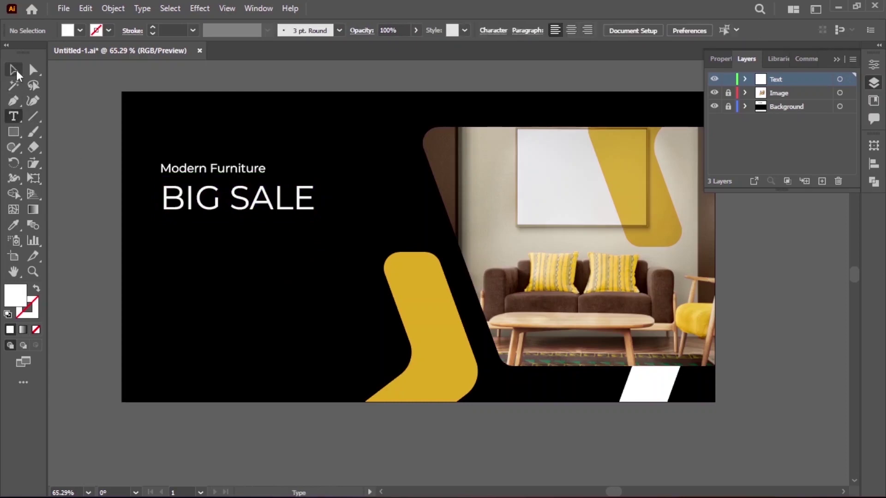
mouse_move(217, 169)
mouse_down()
mouse_move(219, 283)
mouse_move(202, 317)
mouse_up()
click(150, 264)
click(60, 184)
key(t)
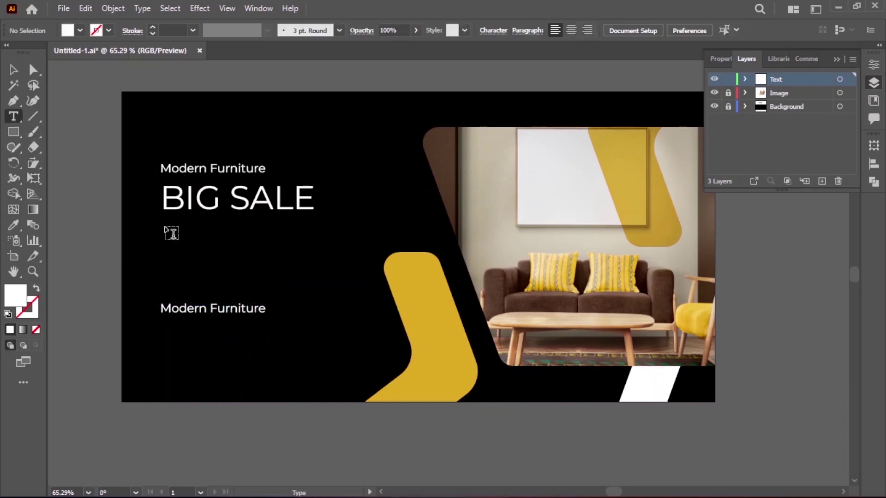
- Create a placeholder paragraph box below BIG SALE with the white text style
drag(163, 226, 369, 287)
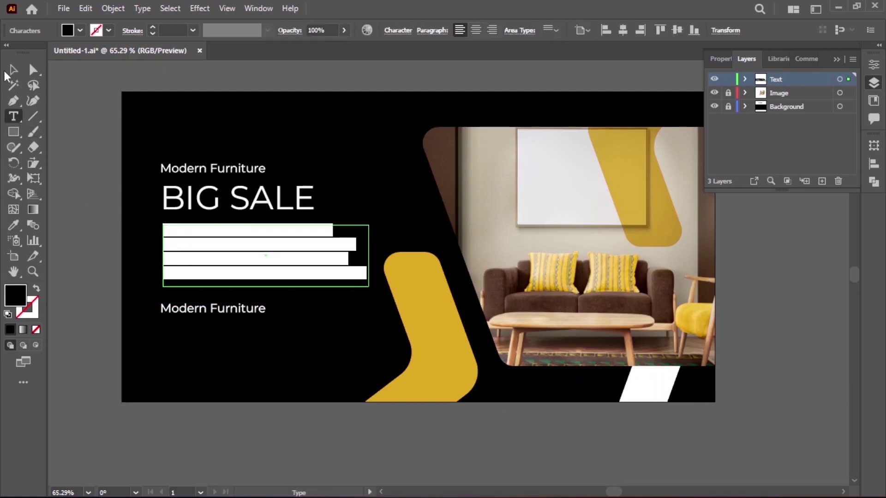
click(13, 70)
click(13, 225)
click(259, 308)
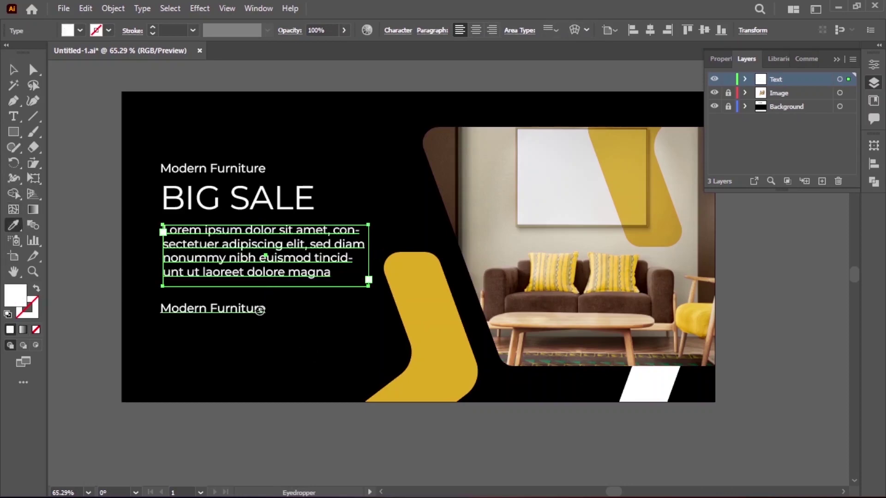
click(13, 69)
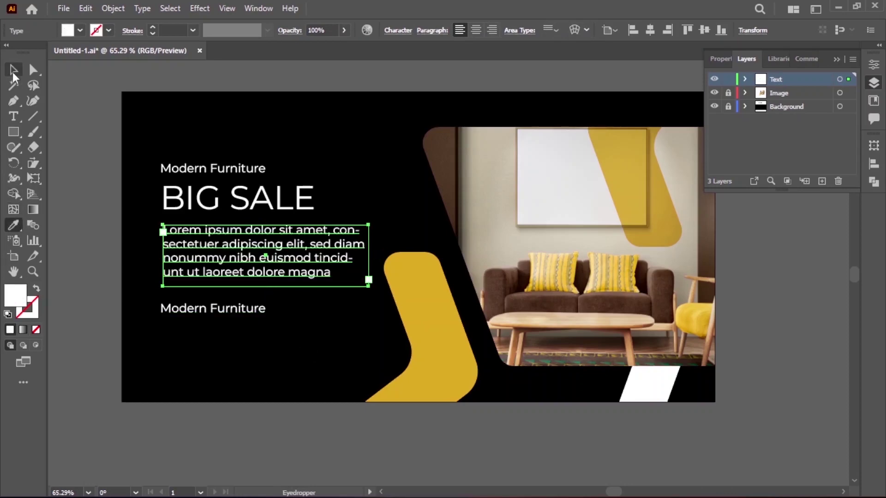
- Reduce the paragraph's font size in the Character panel
click(402, 28)
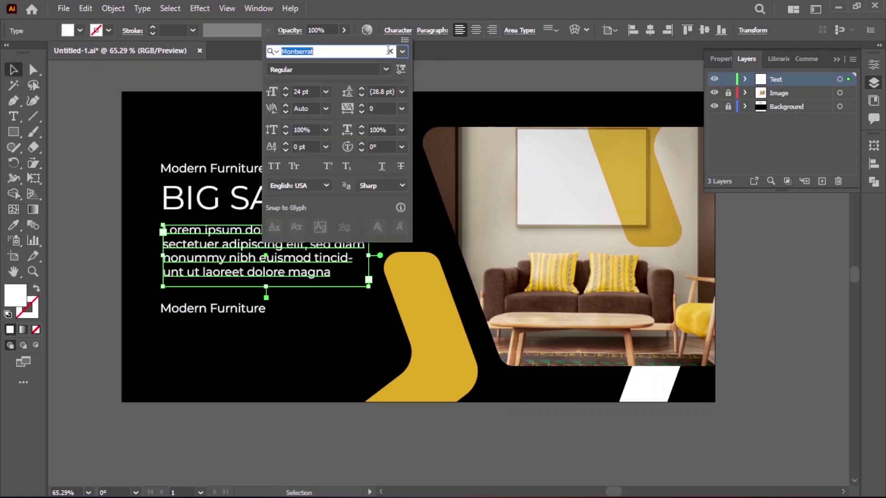
click(325, 91)
click(350, 242)
click(69, 162)
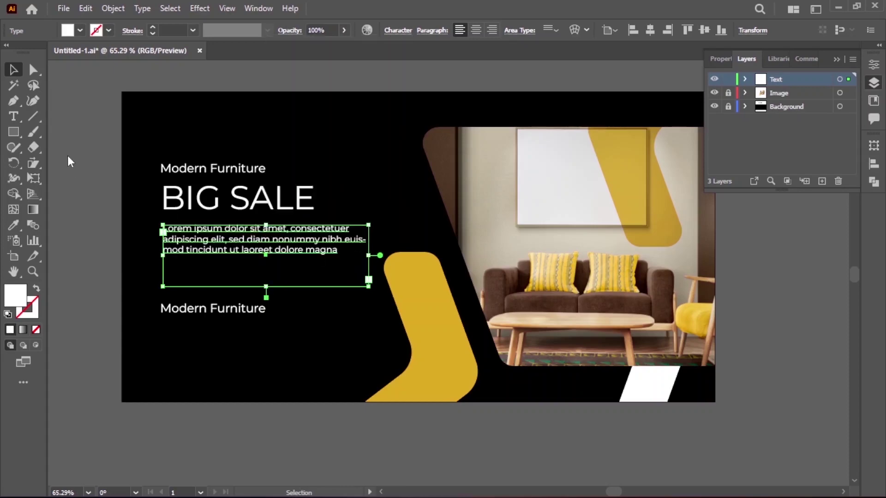
click(312, 255)
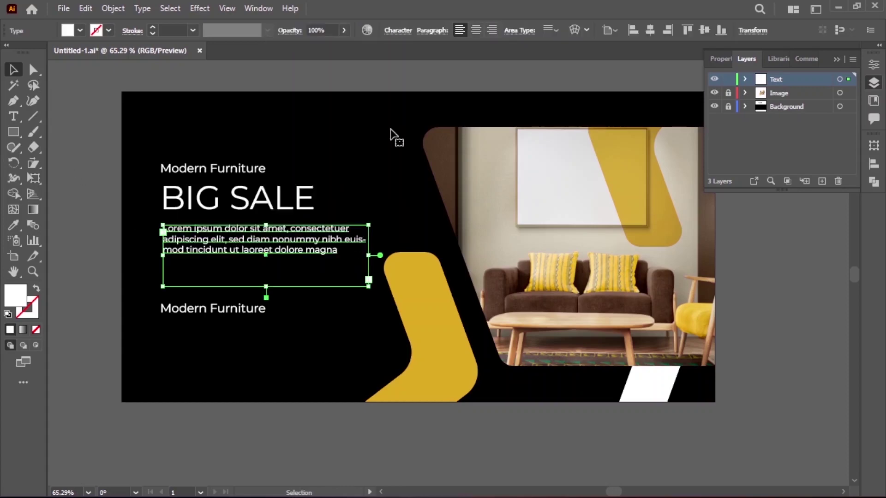
- Turn off hyphenation for the paragraph in the Paragraph panel
click(405, 36)
click(431, 30)
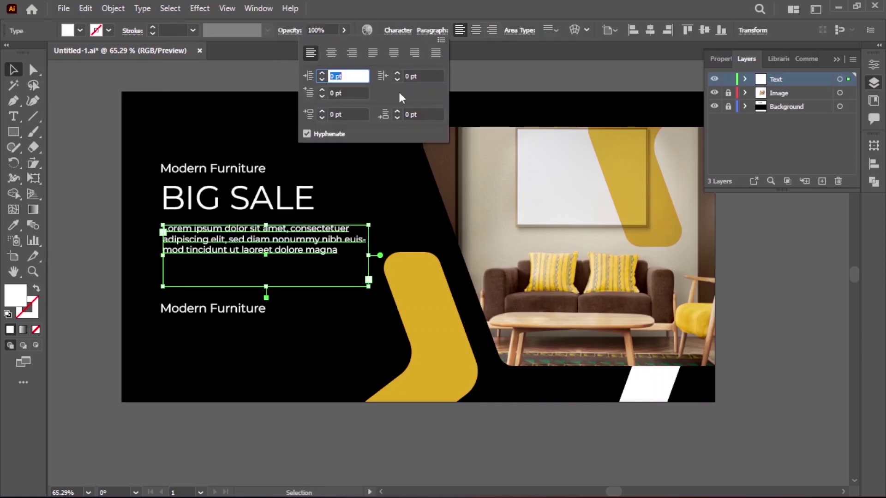
click(316, 137)
click(338, 326)
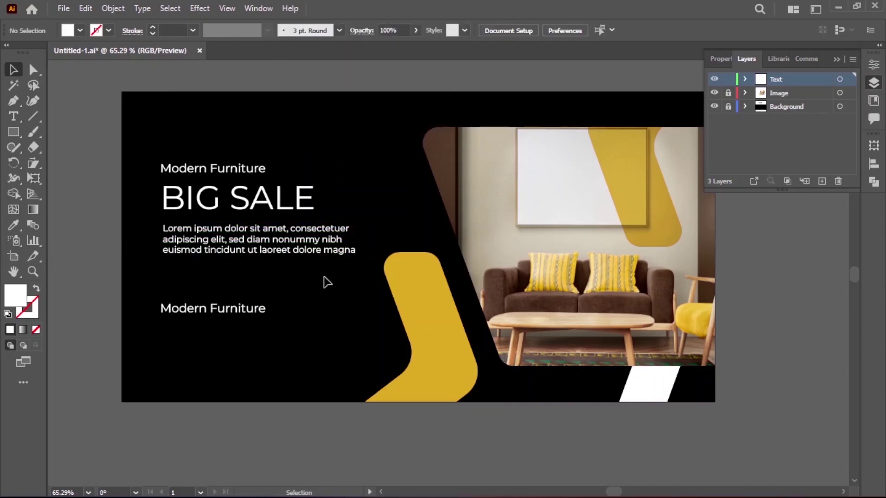
click(319, 257)
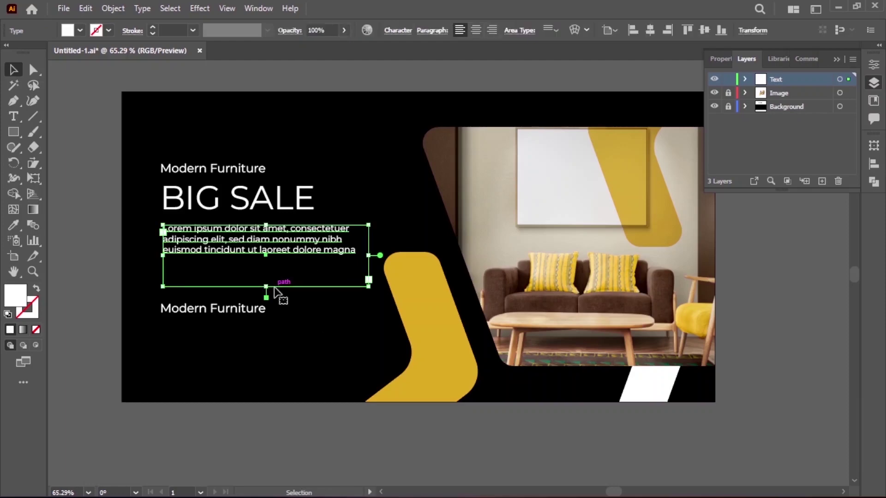
click(302, 340)
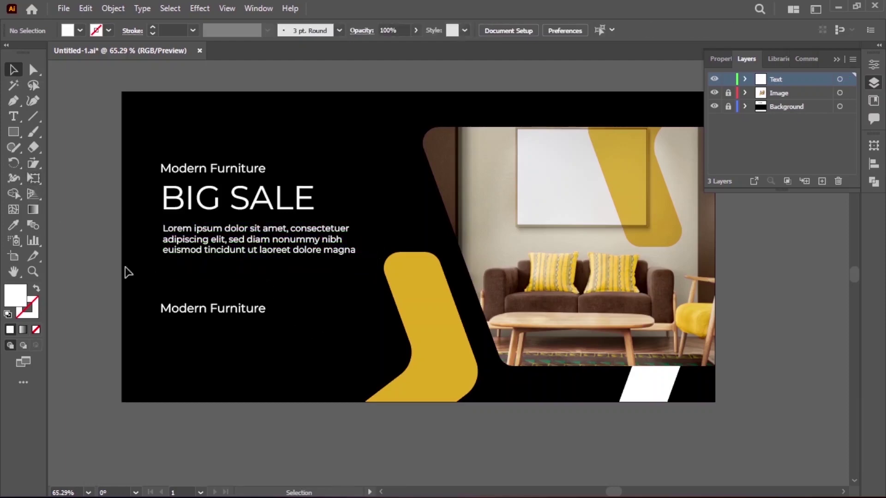
- Retype the lower Modern Furniture copy as 'SPECIAL OFFER'
drag(198, 319, 198, 328)
triple_click(198, 328)
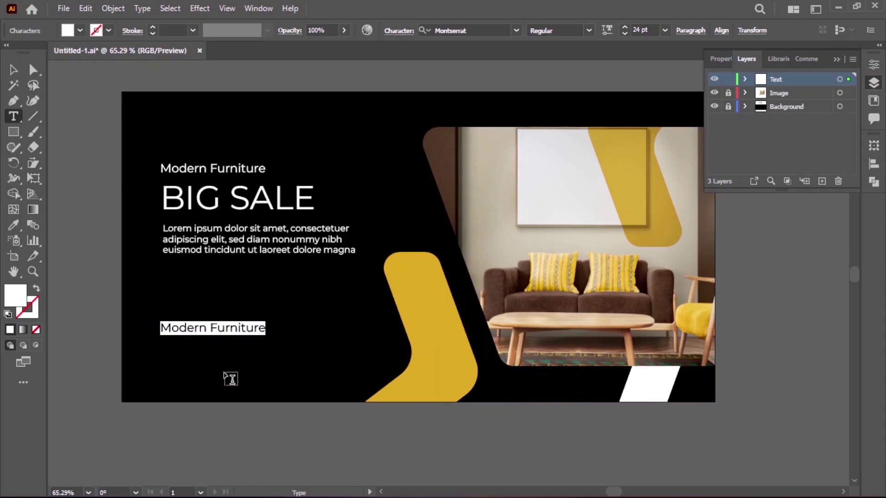
text(SPECIAL OFFER)
click(12, 70)
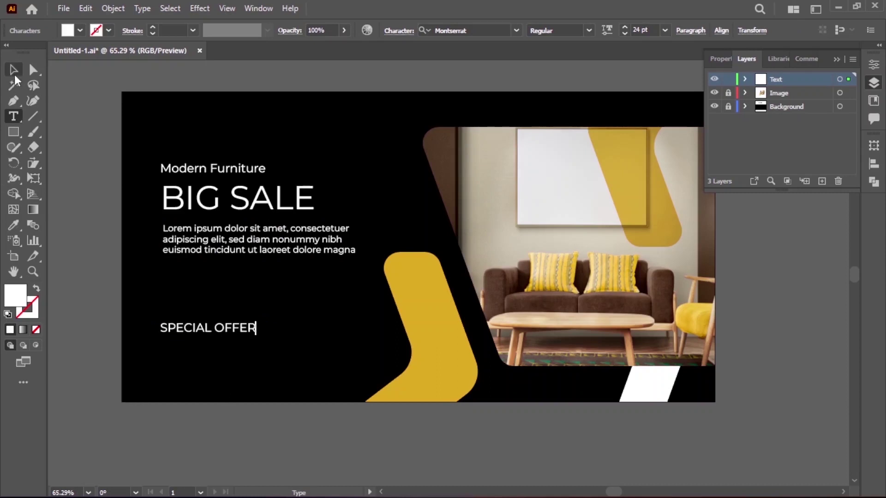
click(339, 300)
- Draw a white rounded rectangle button and move SPECIAL OFFER onto it
drag(14, 132, 69, 146)
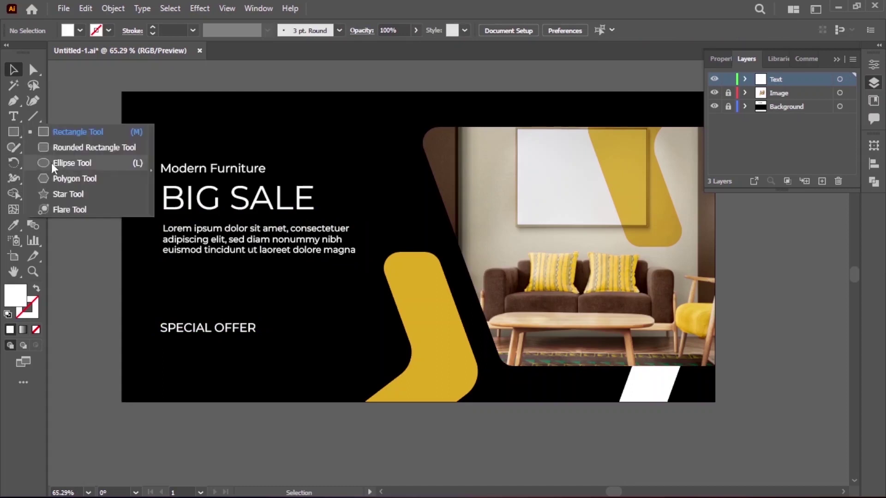
drag(166, 270, 289, 301)
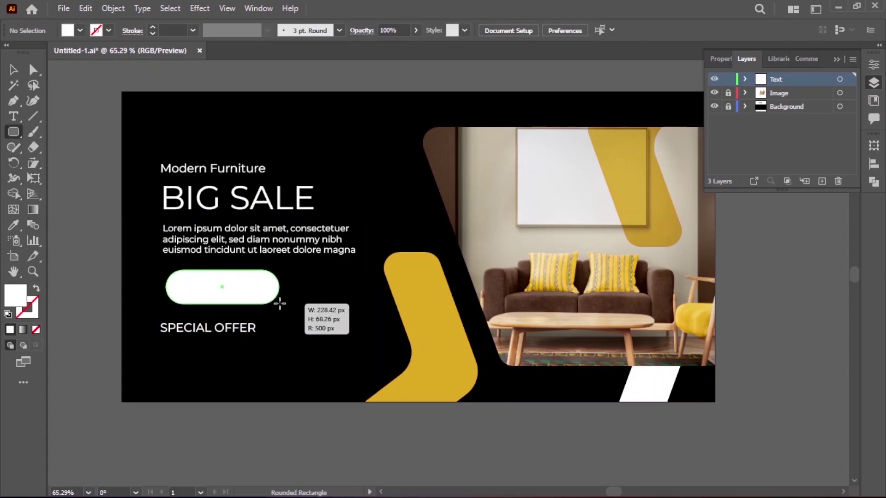
key(v)
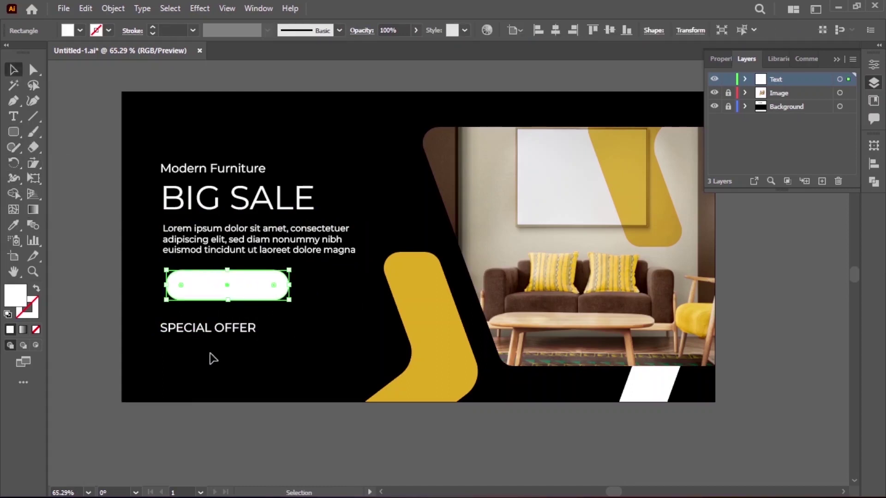
click(216, 355)
scroll(223, 356, up, 1)
drag(222, 357, 243, 312)
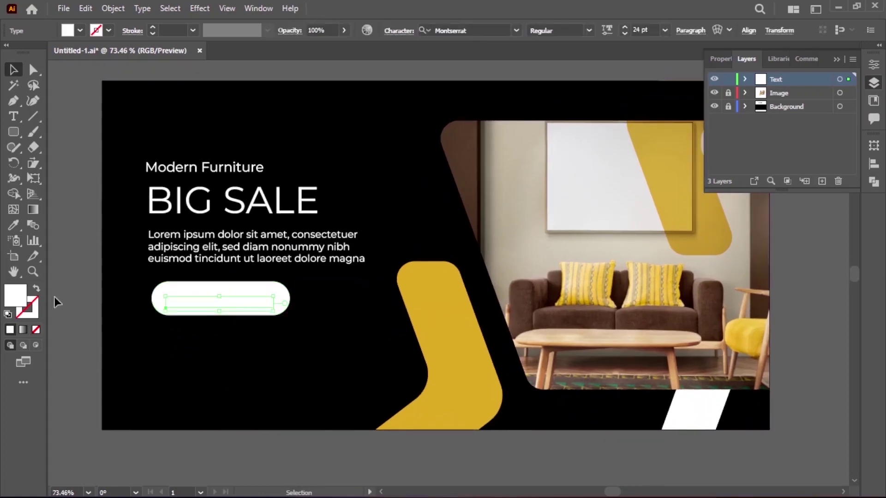
- Eyedrop the shape's yellow onto the text and centre SPECIAL OFFER inside the button
click(15, 226)
click(164, 359)
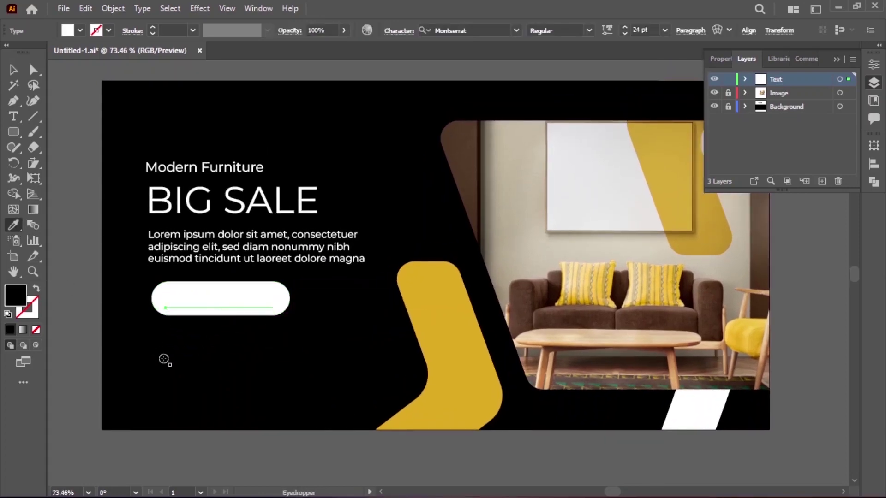
click(419, 293)
key(v)
right_click(204, 356)
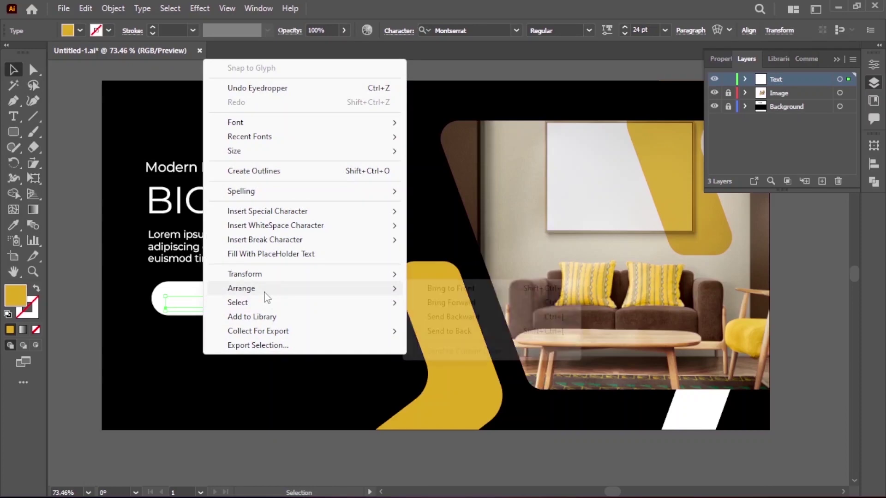
click(310, 402)
drag(252, 310, 252, 307)
click(279, 372)
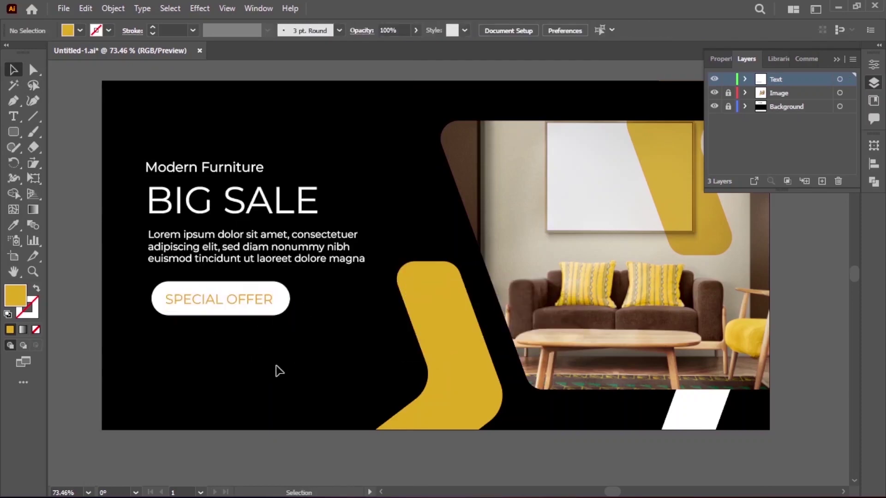
- Colour the SPECIAL OFFER text black with the Eyedropper
click(251, 301)
click(13, 225)
click(210, 376)
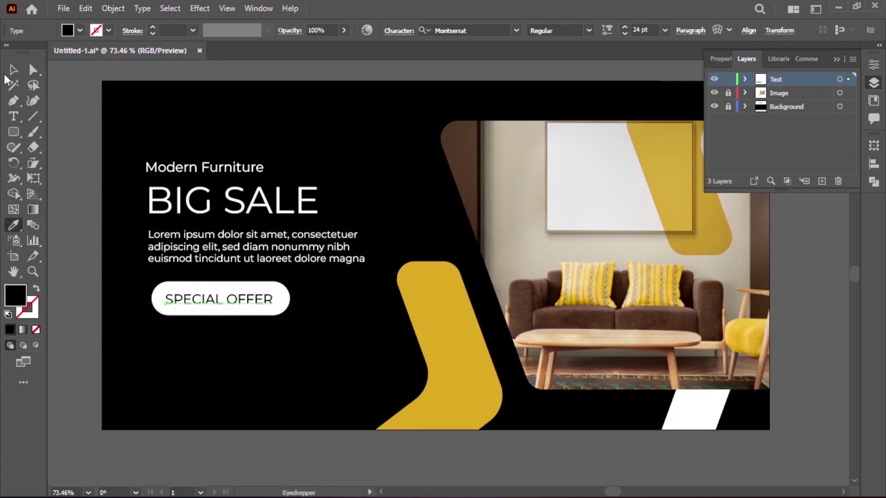
key(v)
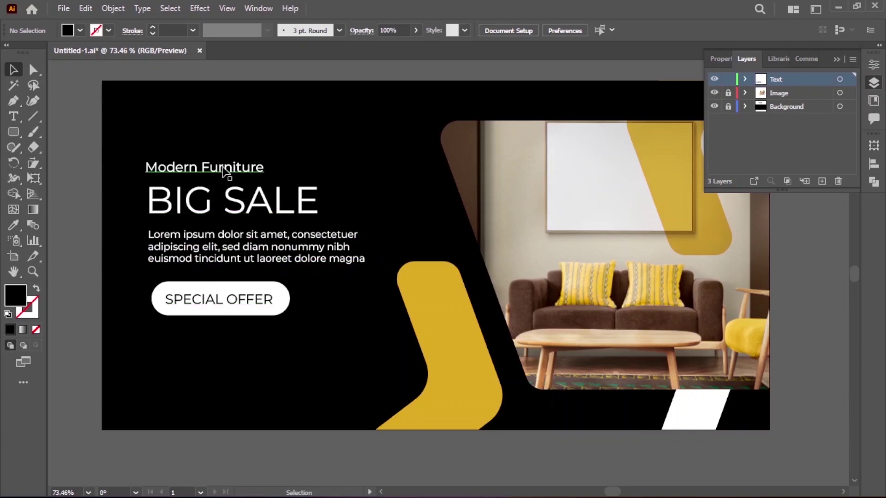
- Add a phone number line below the button, coloured white from the body text
key(t)
click(182, 361)
key(BackSpace)
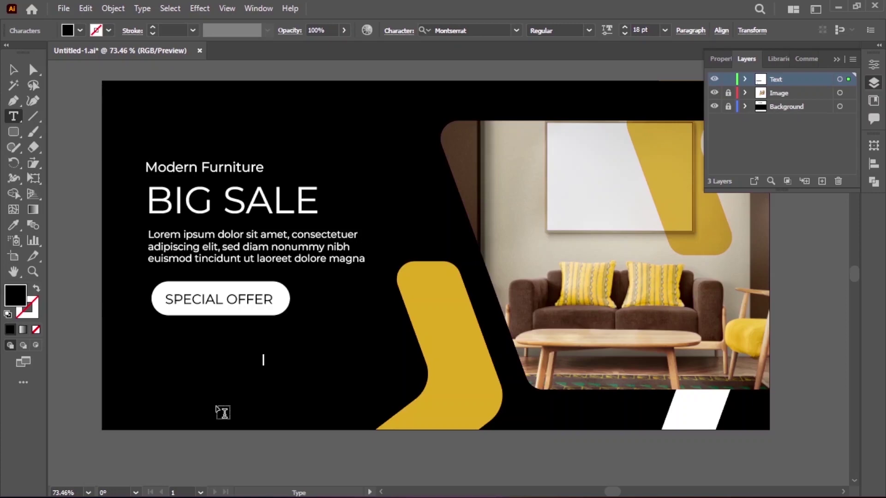
key(Escape)
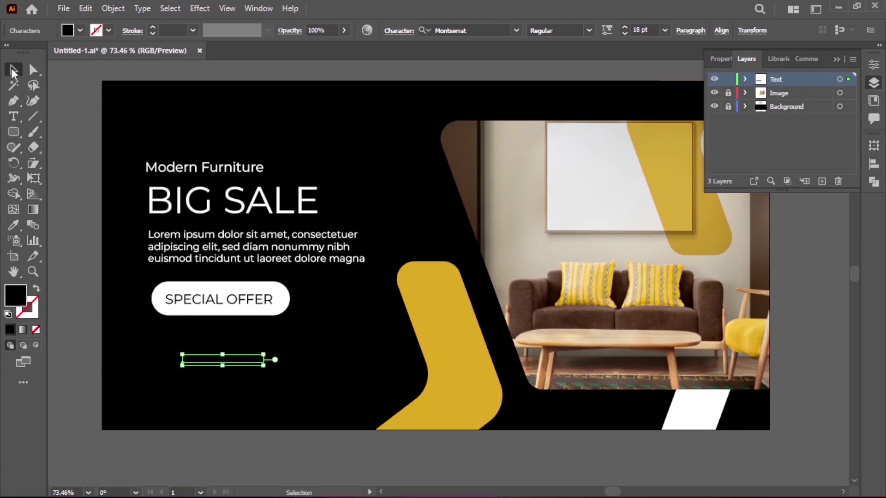
click(14, 225)
click(169, 246)
key(v)
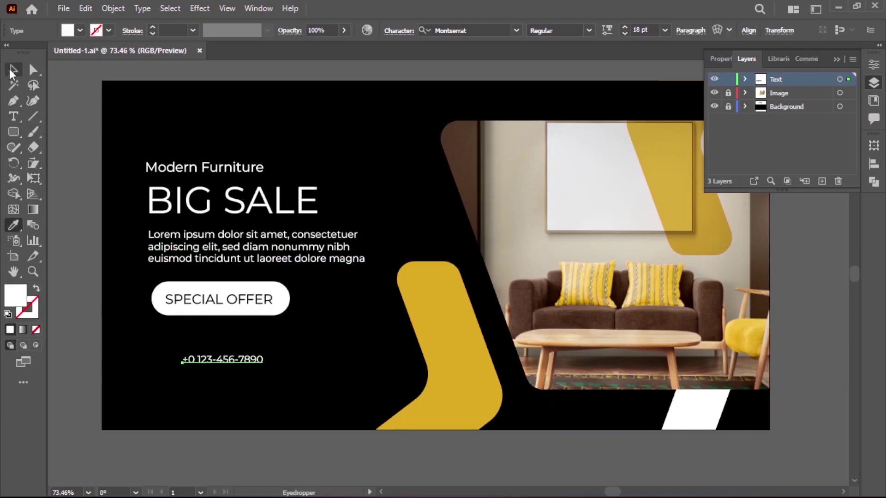
click(250, 406)
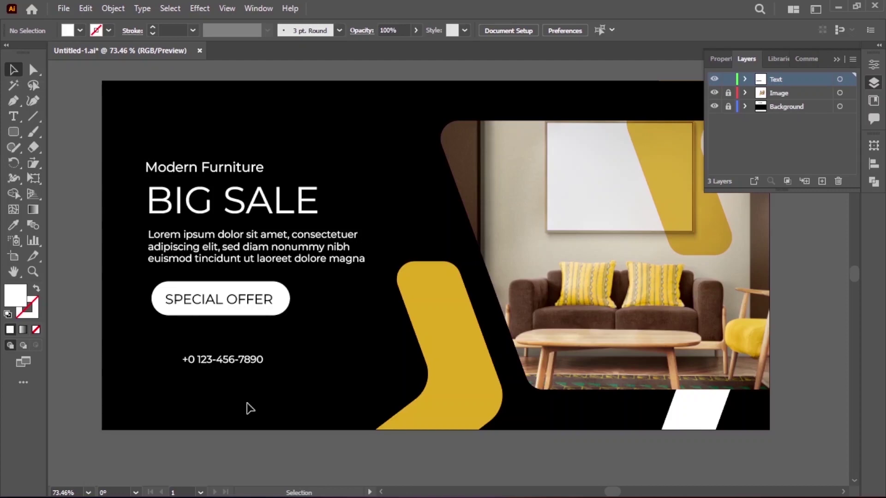
drag(250, 372, 373, 372)
double_click(369, 360)
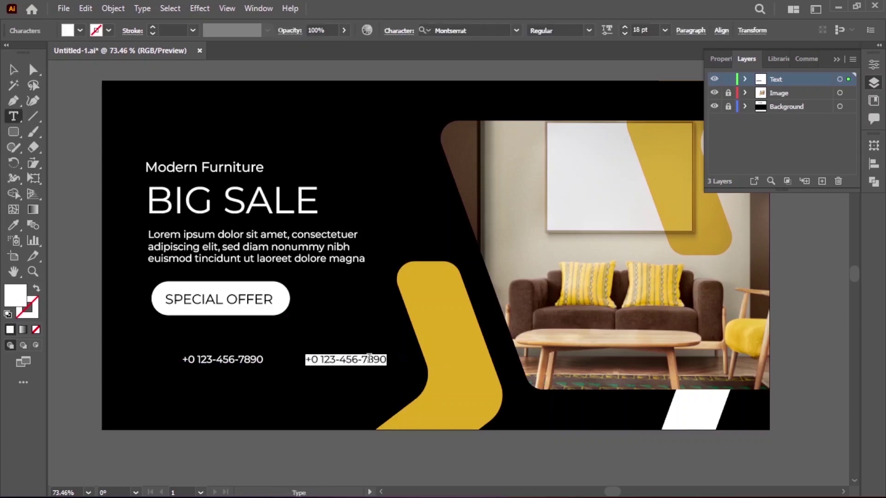
text(www.yourweb.com)
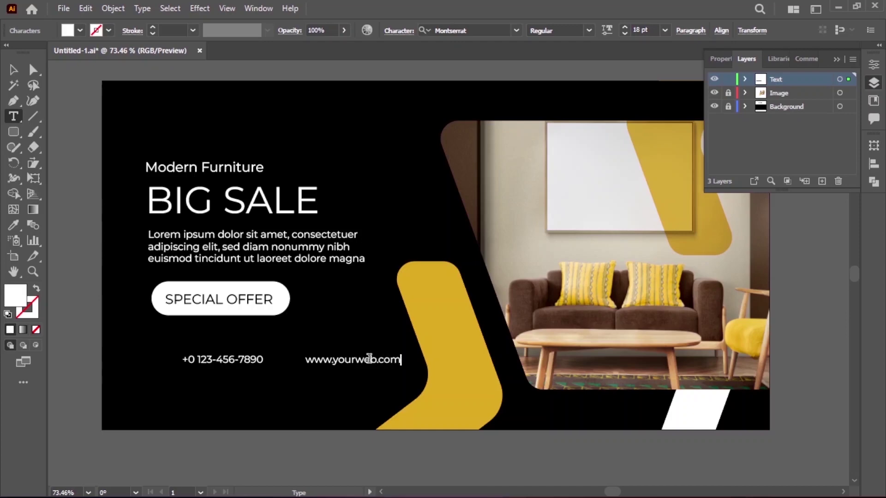
click(13, 70)
click(225, 398)
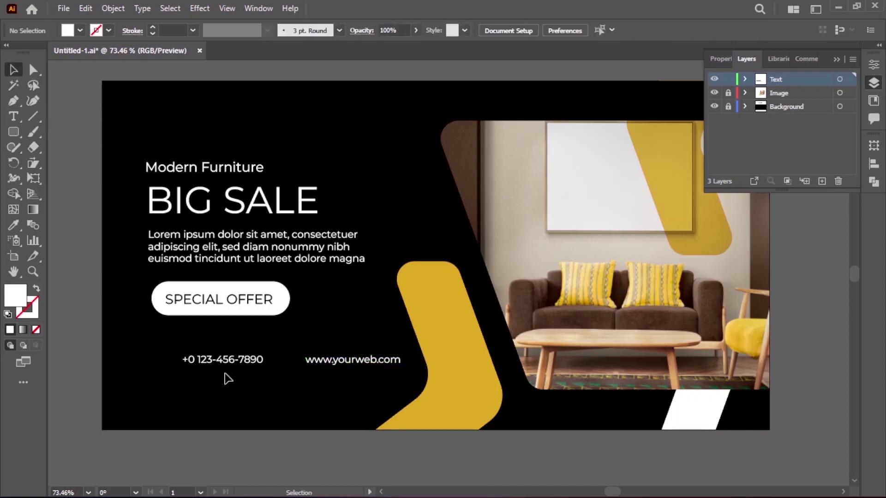
- Align the phone and web lines, then move them, the button and headline texts lower
drag(234, 362, 207, 367)
drag(336, 362, 311, 368)
drag(135, 341, 349, 377)
click(270, 336)
drag(247, 298, 247, 314)
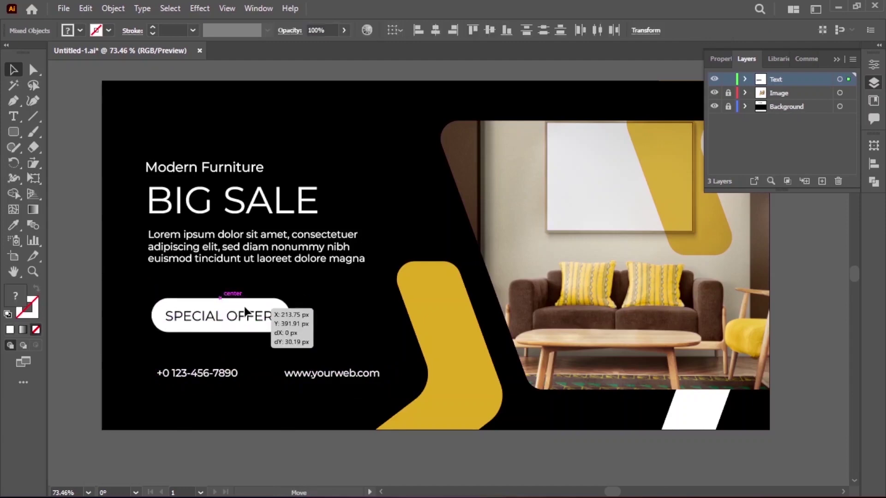
mouse_move(196, 144)
mouse_down()
mouse_move(277, 252)
mouse_move(277, 273)
mouse_up()
click(323, 151)
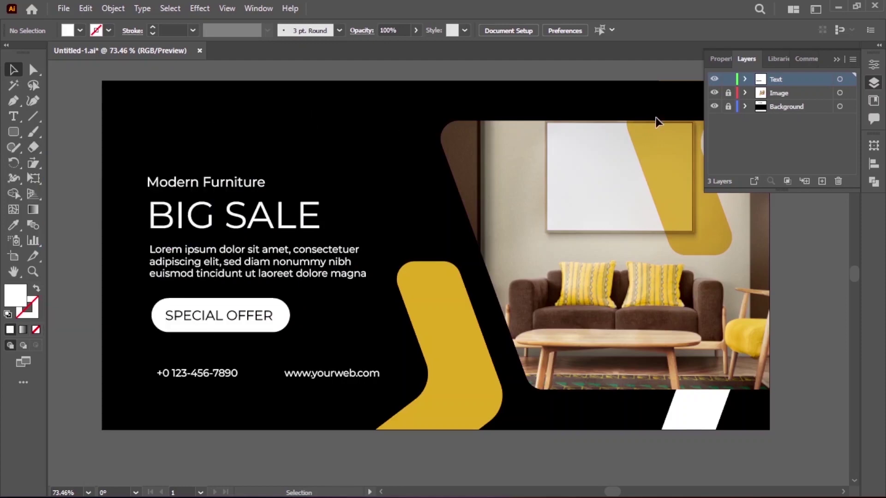
- Lock the Text layer and add a new layer named Logo on top
click(728, 79)
click(821, 181)
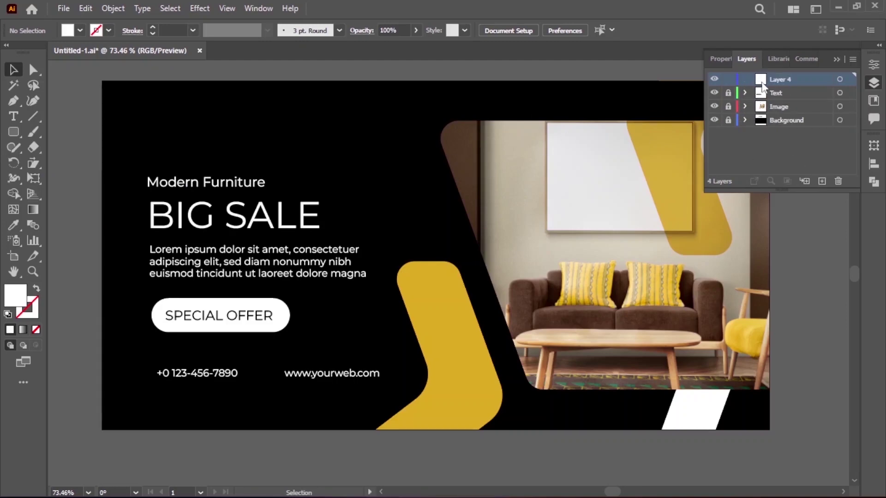
text(Logo)
- Draw a hexagon above the headline and rotate it so a point faces up
drag(193, 140, 295, 209)
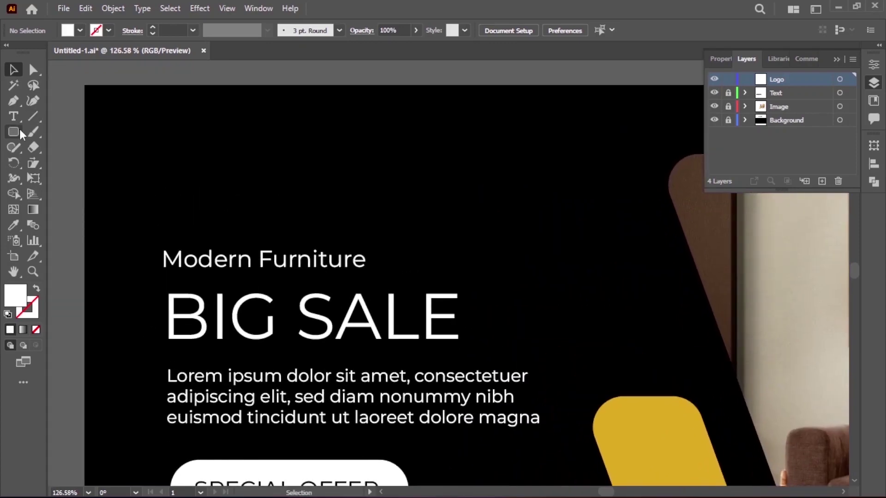
drag(19, 130, 69, 178)
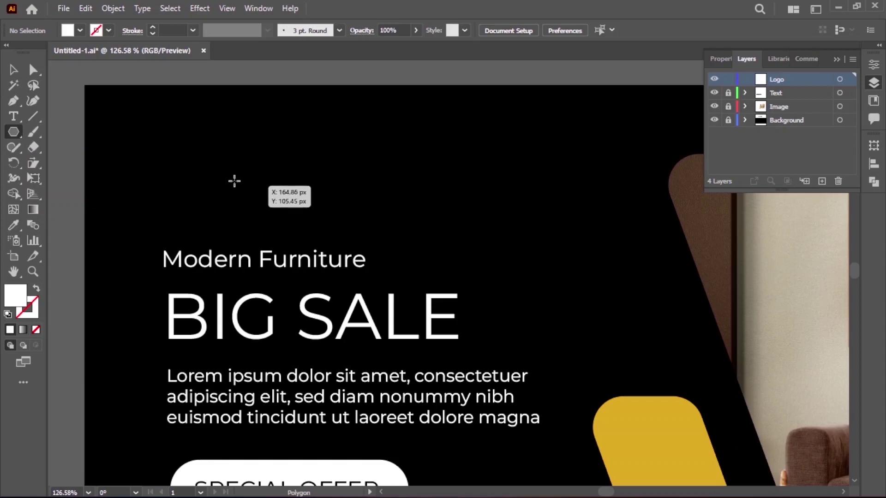
drag(227, 174, 266, 202)
key(v)
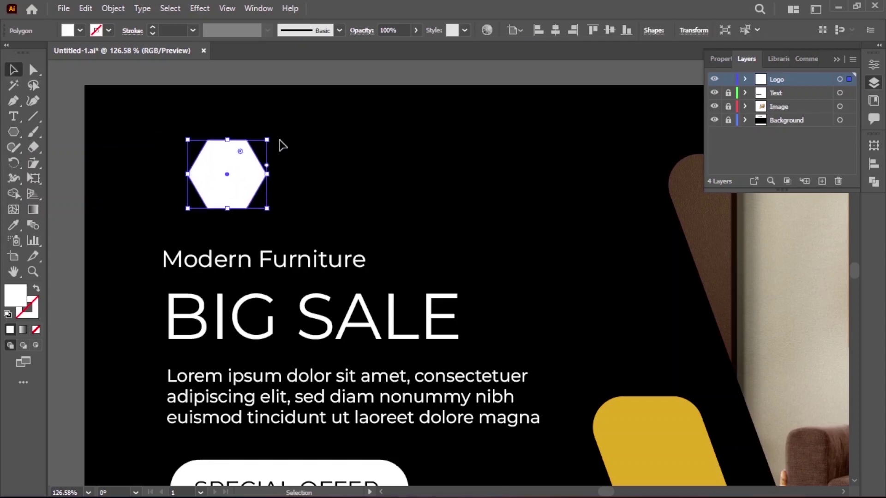
drag(271, 140, 279, 198)
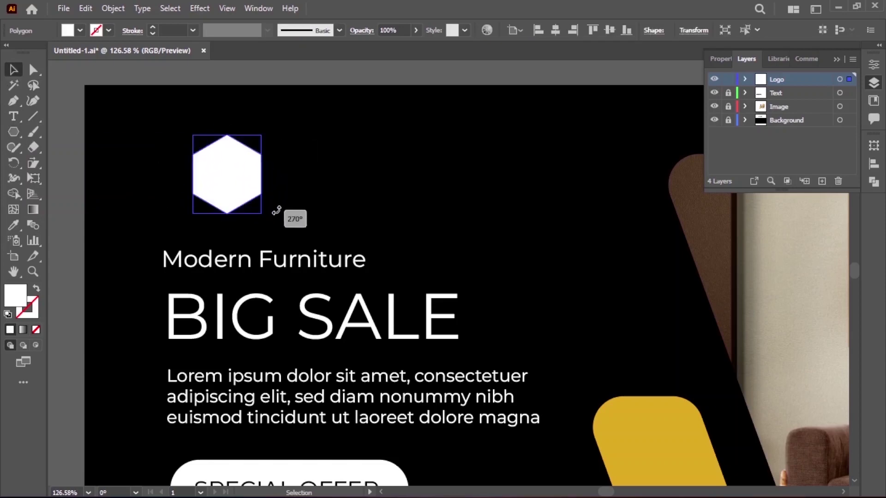
- Make the hexagon a white 8 pt outline and place a copy beside it
click(40, 287)
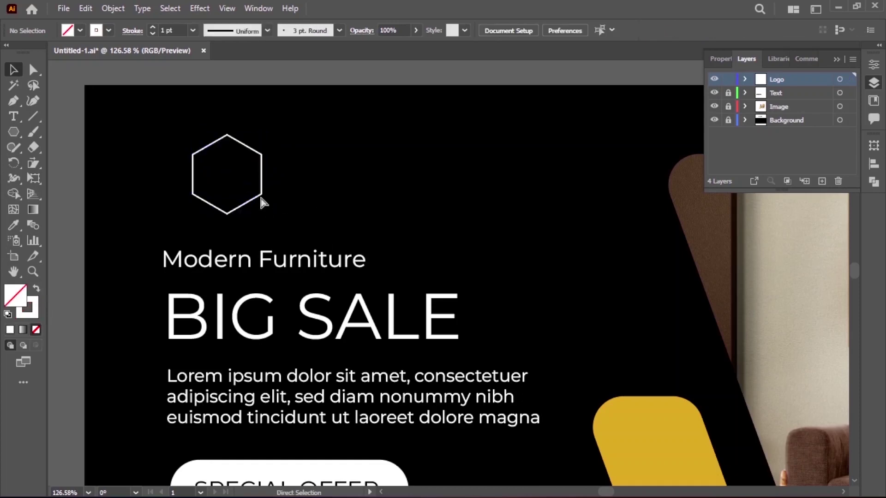
scroll(322, 237, up, 2)
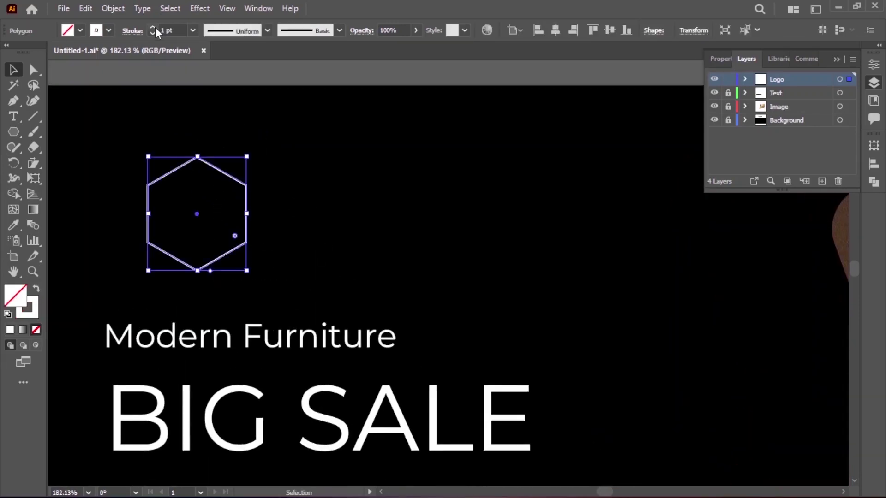
click(153, 27)
click(273, 221)
drag(253, 243, 296, 268)
- Trim the overlapping hexagons with Shape Builder to form a cube emblem
drag(219, 127, 252, 258)
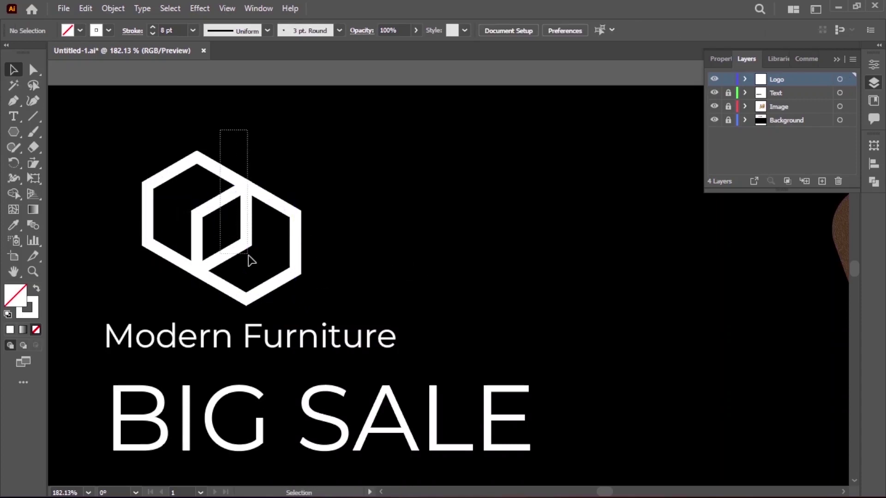
click(20, 194)
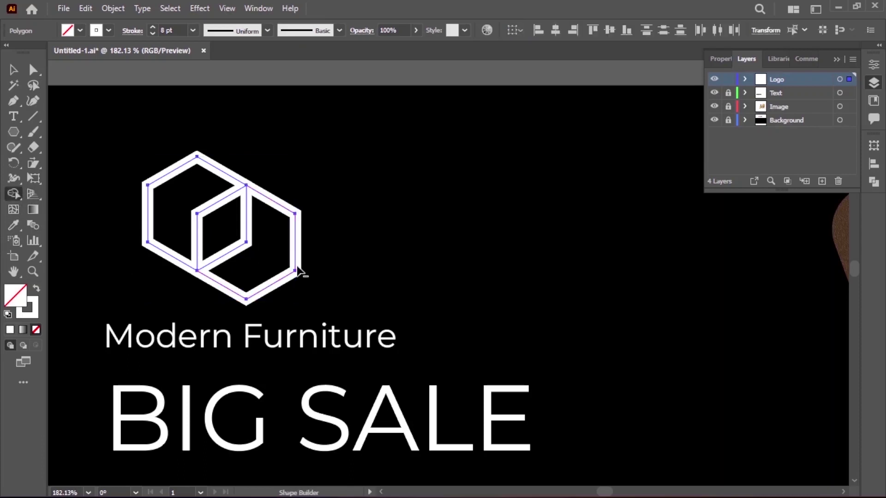
alt+click(296, 272)
click(13, 70)
click(322, 226)
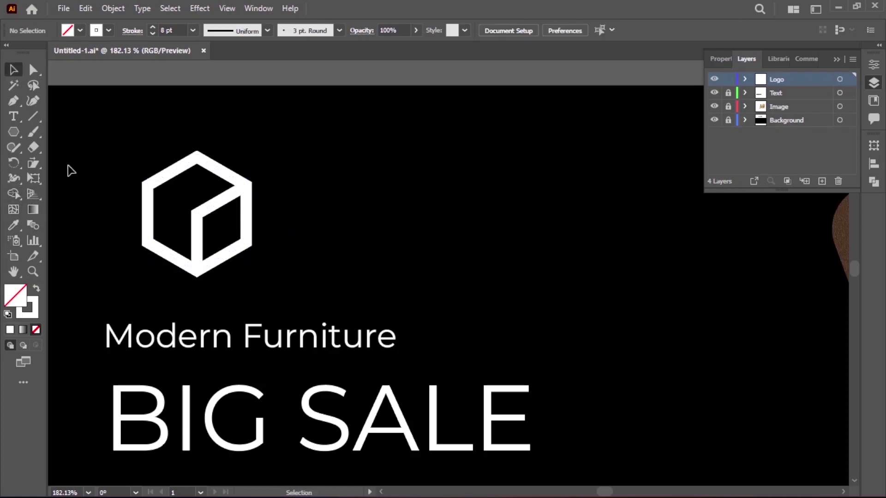
click(13, 116)
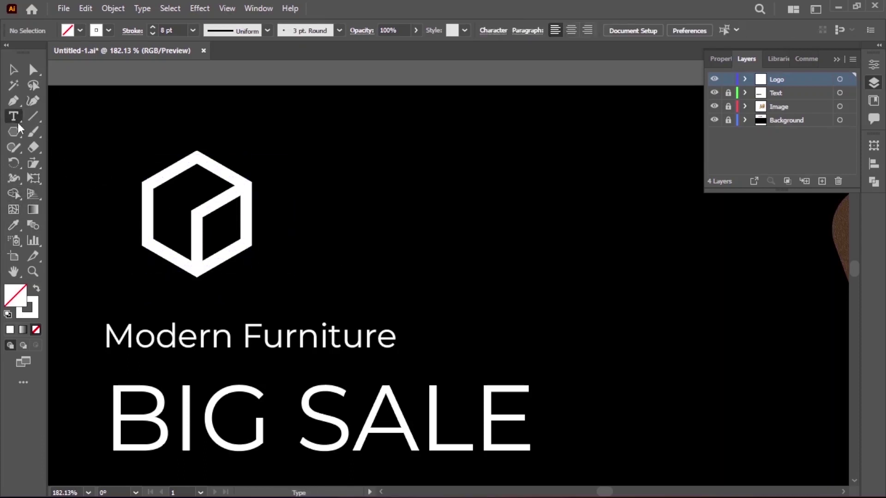
- Add wordmark text beside the hexagon and set it in the Big John font
click(292, 214)
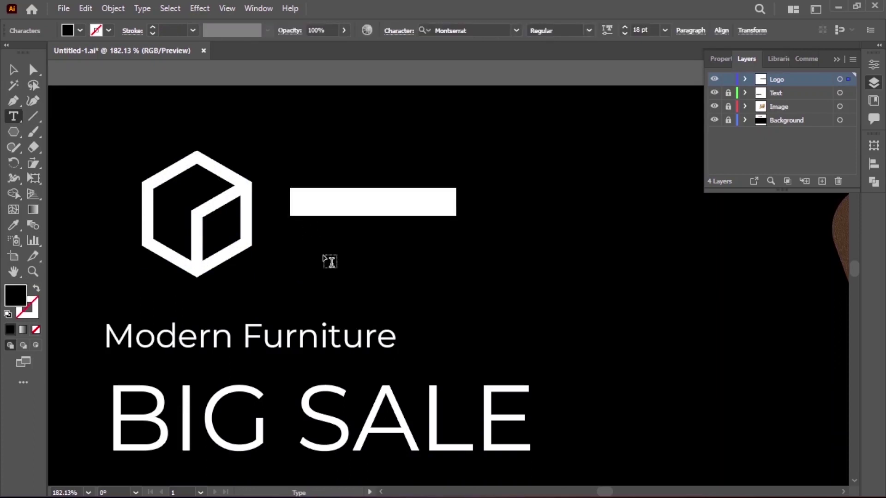
text(Furni)
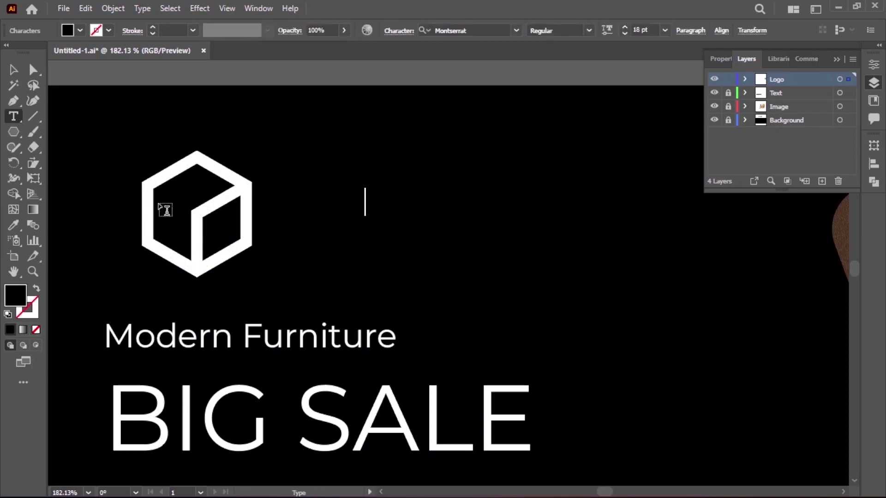
click(13, 69)
click(465, 31)
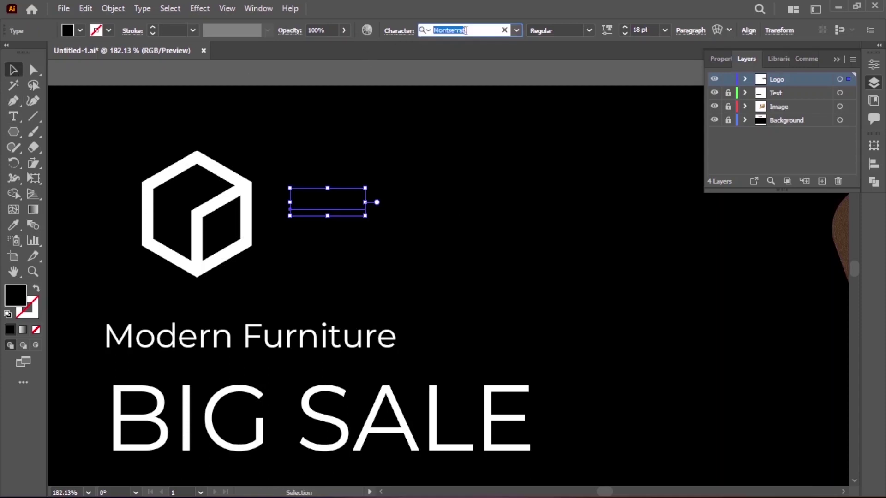
text(BIG)
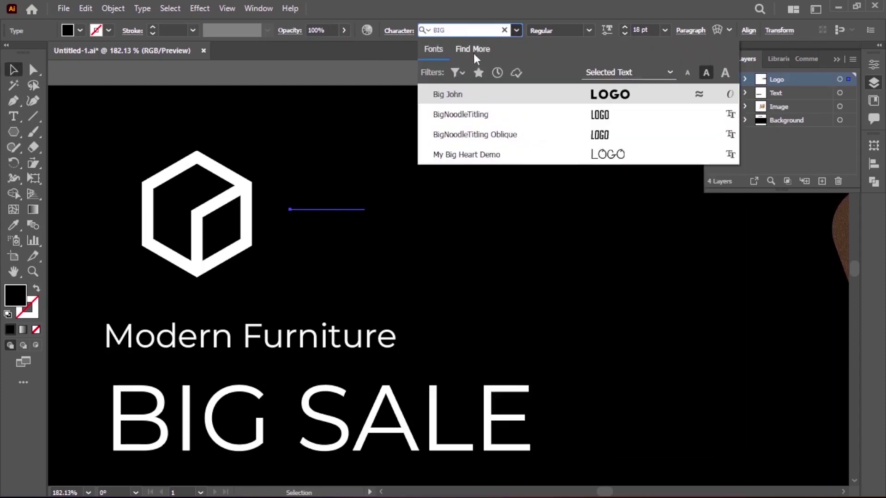
click(467, 95)
- Make the LOGO text white, enlarge it to about 40 pt and place it beside the hexagon
click(67, 31)
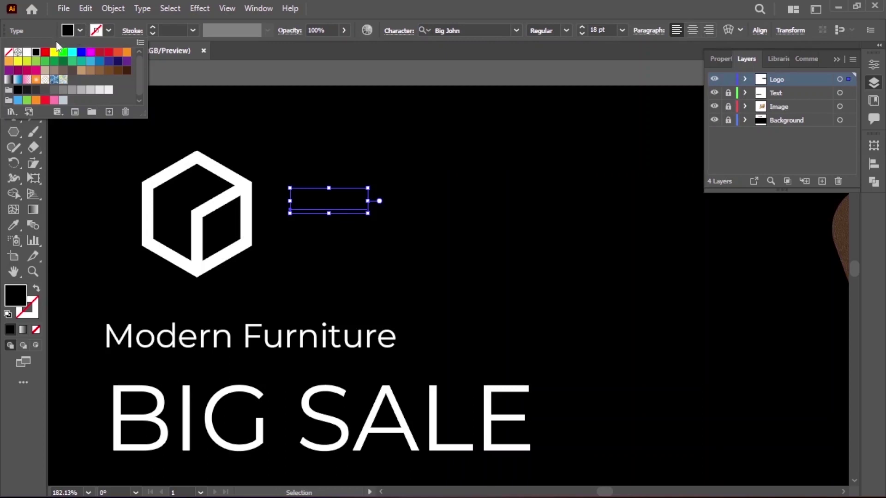
click(28, 52)
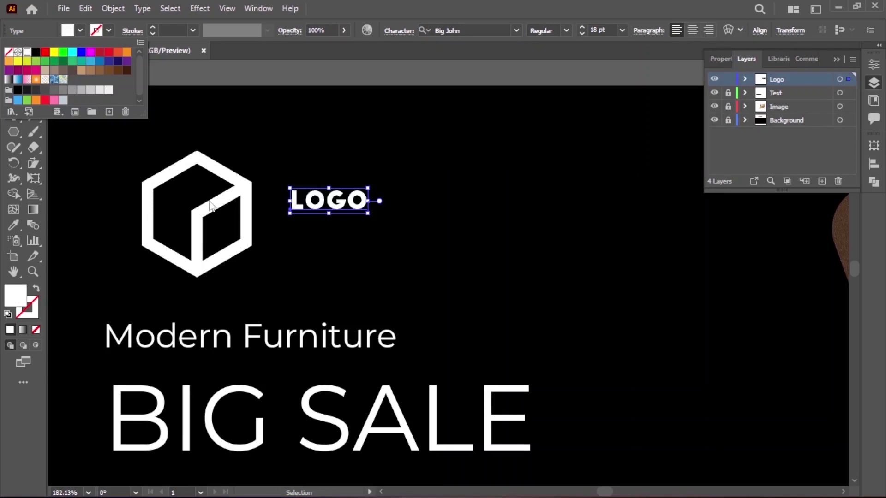
click(369, 237)
drag(368, 213, 399, 268)
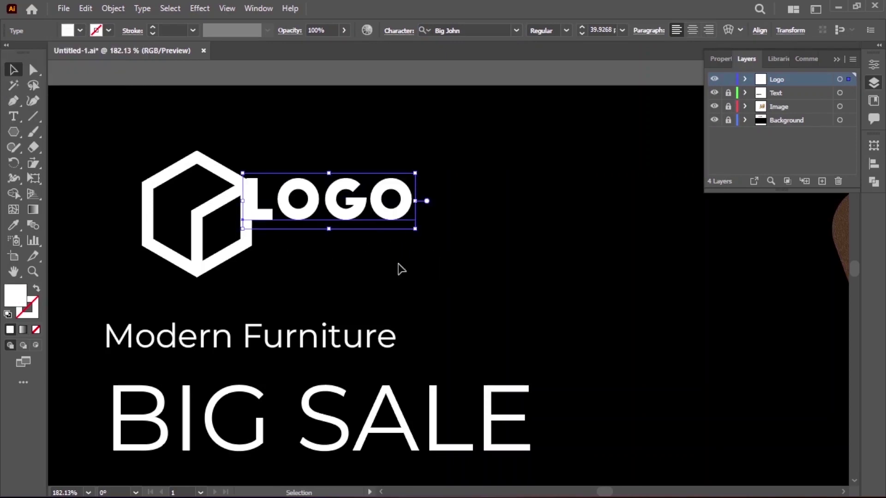
click(401, 268)
drag(364, 230, 369, 234)
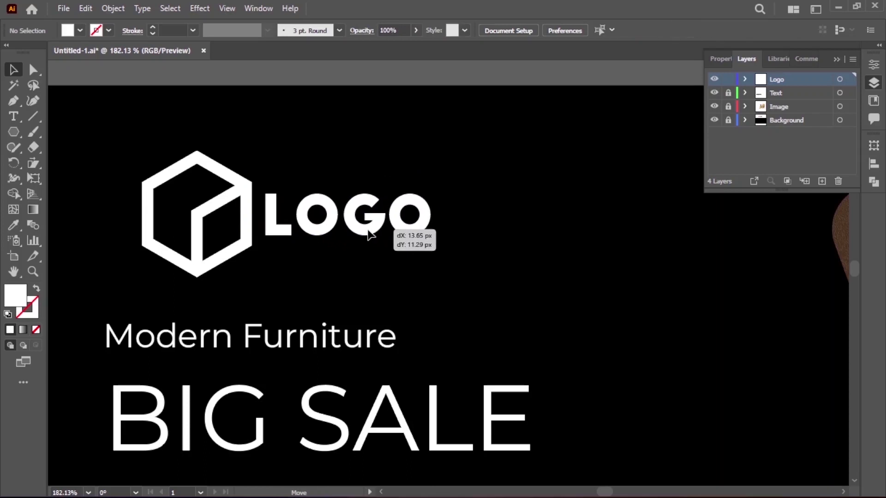
- Outline the hexagon's stroke and unite its pieces into one shape with Pathfinder
drag(158, 119, 184, 191)
click(113, 8)
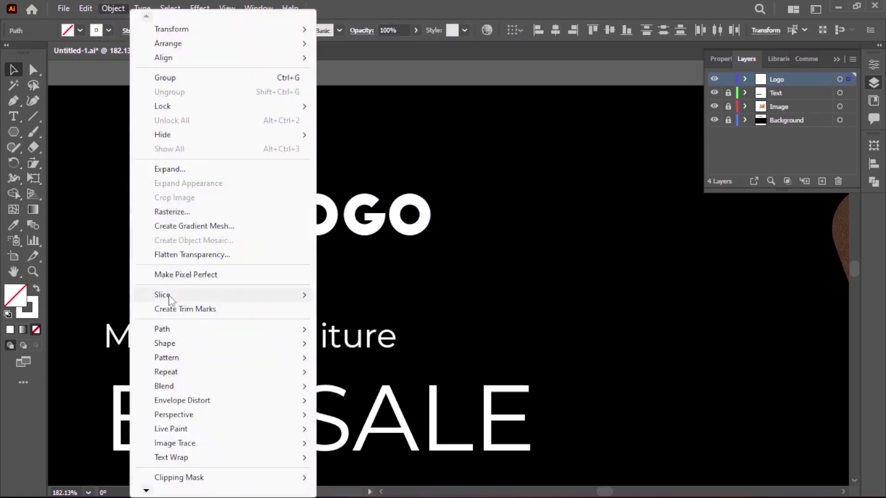
mouse_move(162, 329)
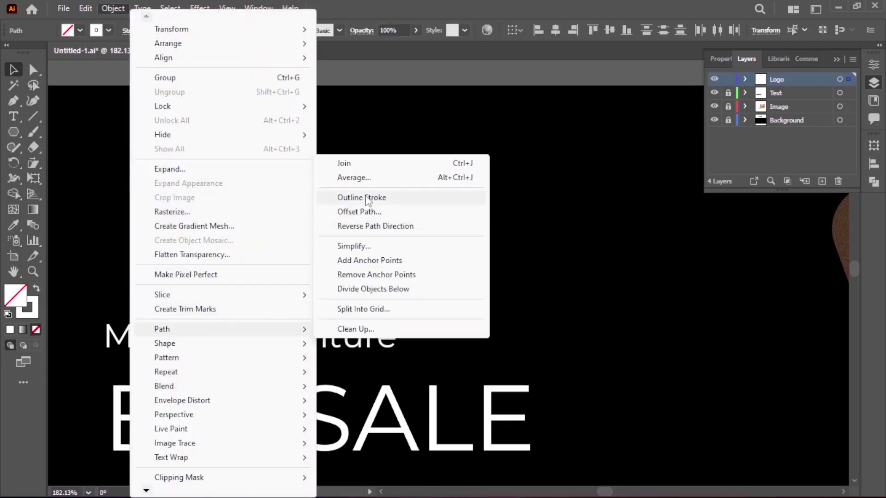
click(365, 198)
click(420, 271)
drag(121, 134, 233, 247)
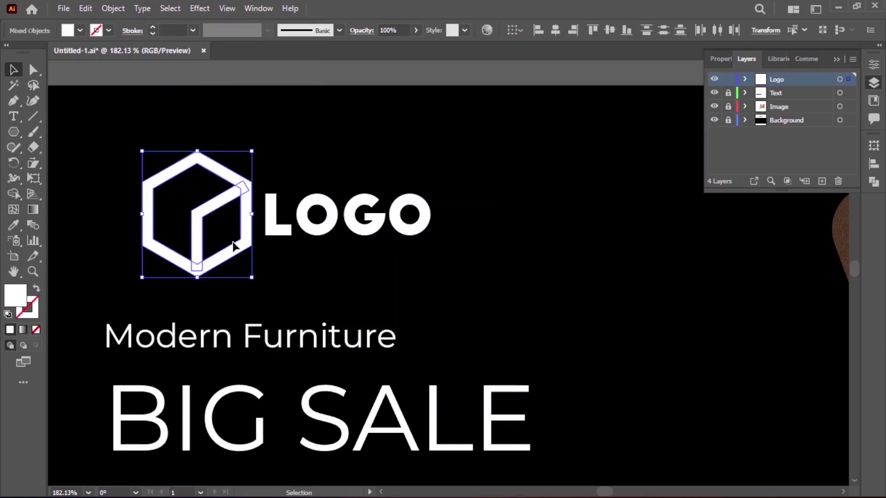
click(873, 181)
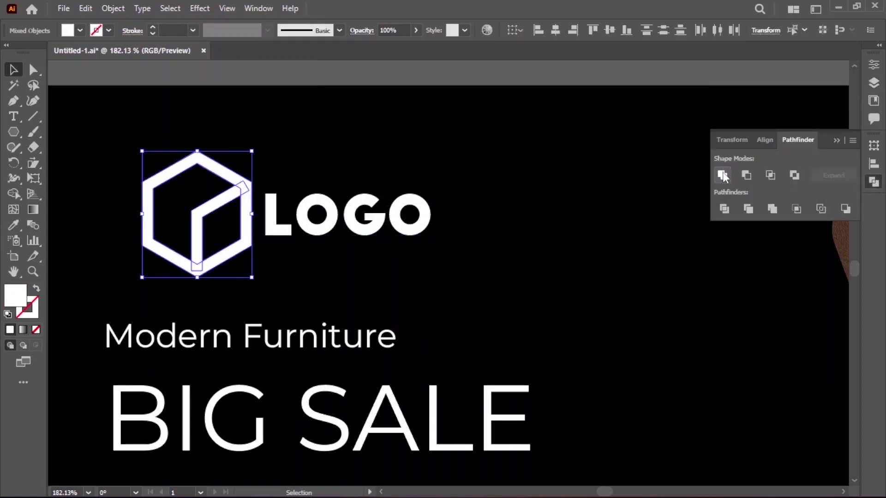
click(723, 175)
- Convert the LOGO text to outlines and group it with the hexagon icon
click(348, 233)
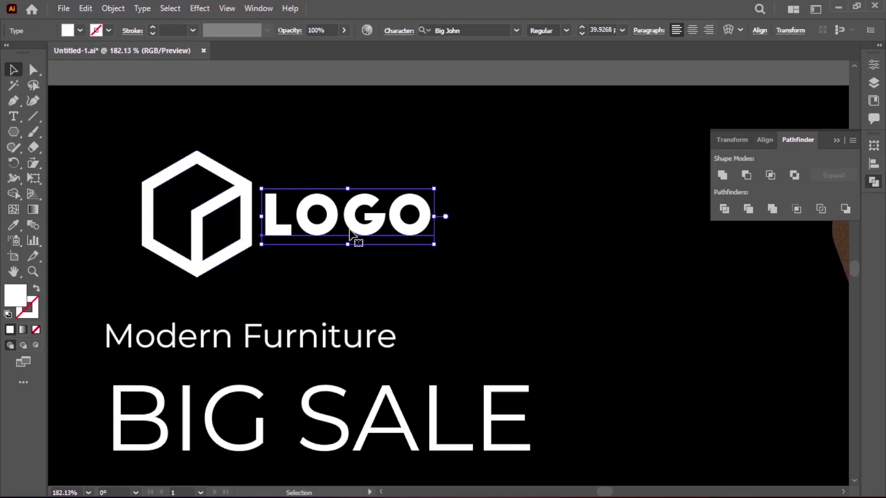
right_click(349, 233)
click(406, 313)
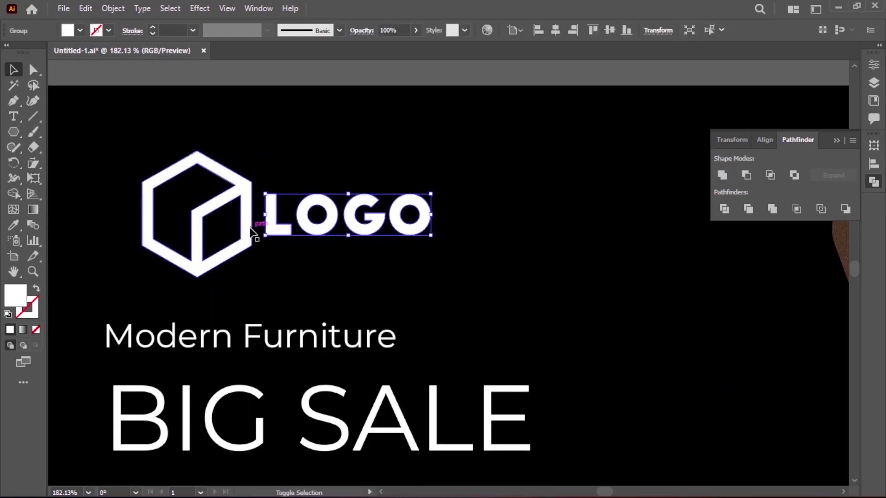
shift+click(253, 233)
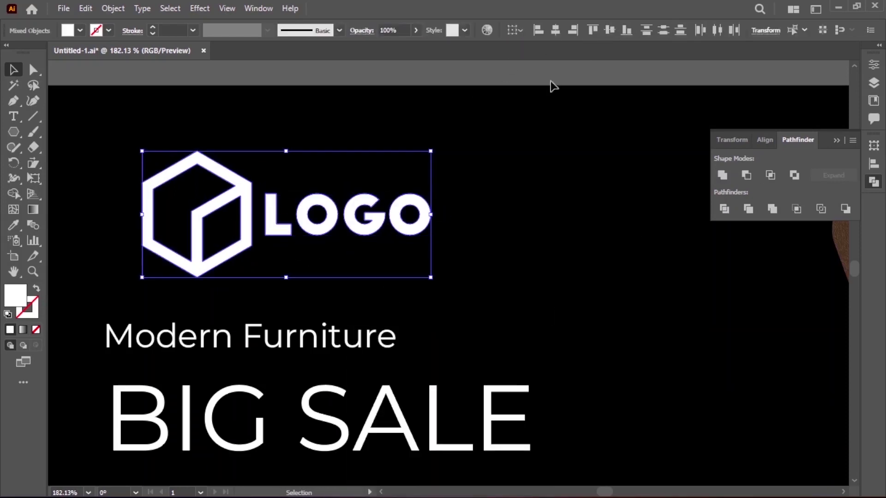
click(113, 8)
click(159, 77)
click(495, 230)
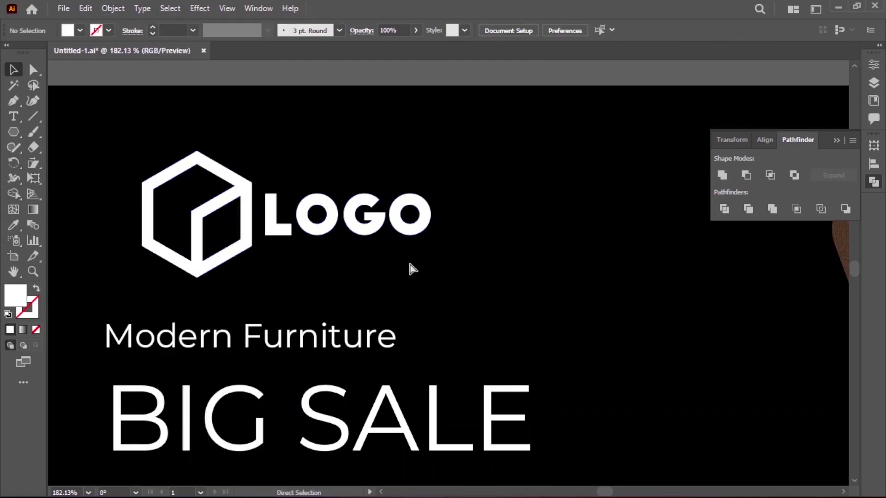
scroll(414, 263, down, 5)
drag(385, 251, 271, 197)
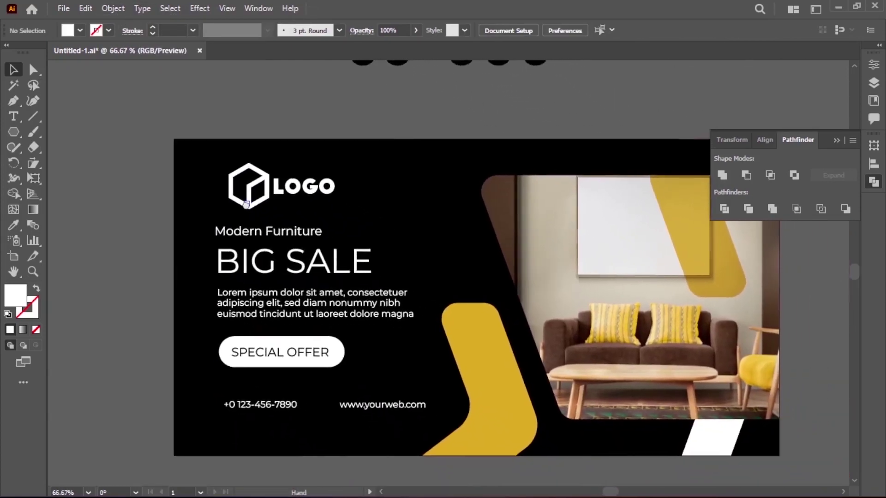
- Scale the logo group slightly smaller and shift it left
click(273, 199)
drag(331, 164, 277, 193)
click(340, 223)
click(336, 202)
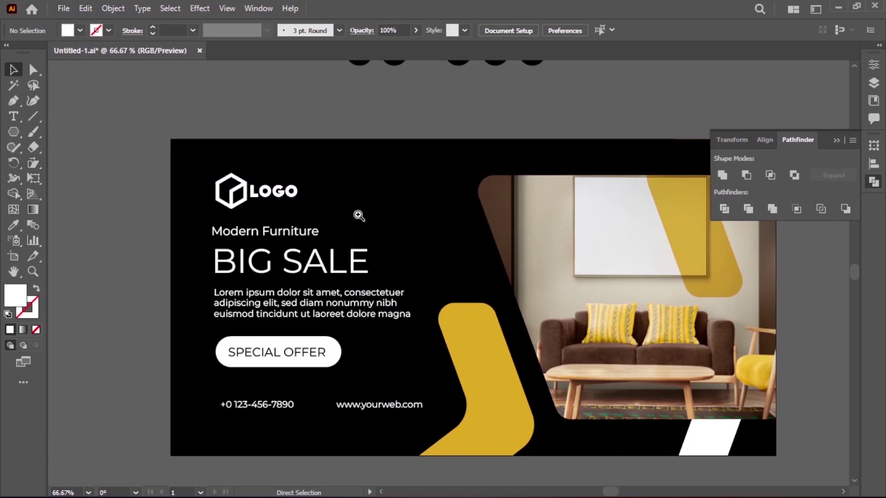
scroll(358, 215, up, 1)
drag(371, 223, 310, 202)
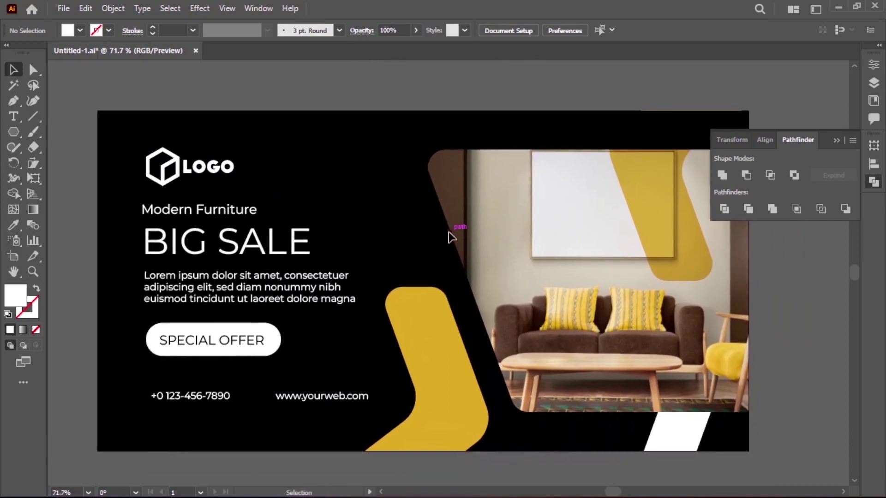
- Lock the Logo, Text and Image layers and unlock the Background layer
click(872, 83)
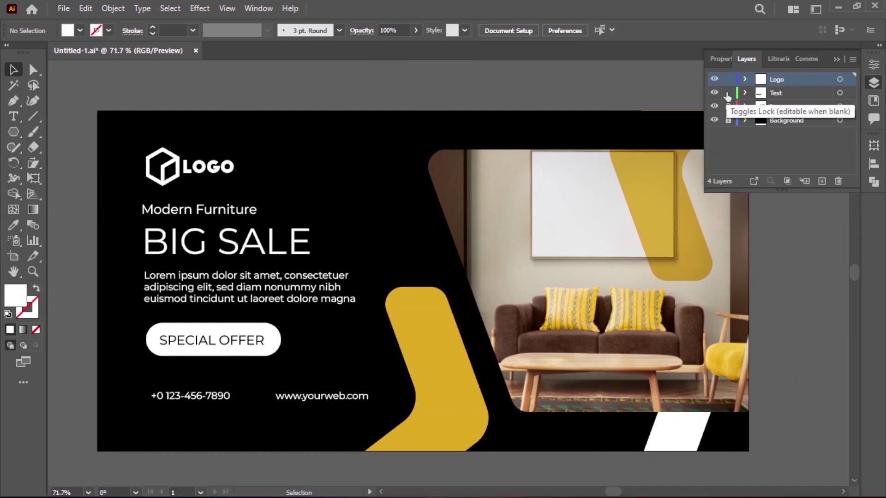
drag(727, 96, 728, 107)
click(728, 79)
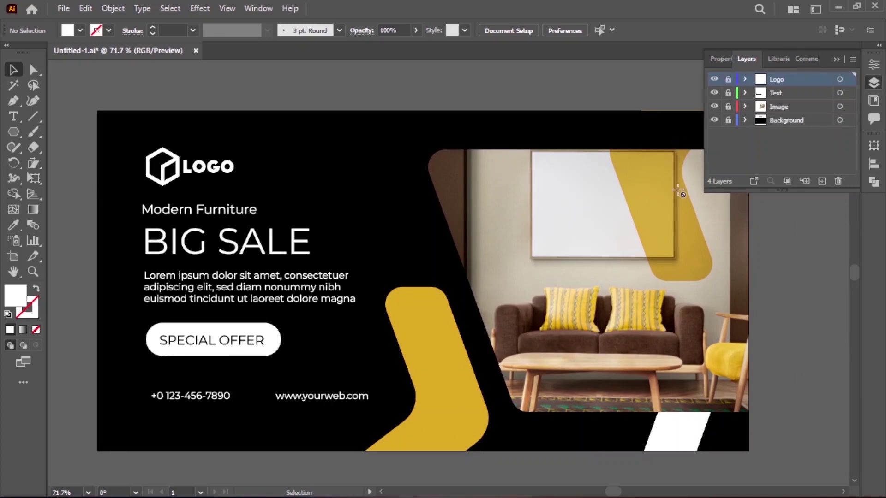
click(728, 121)
click(379, 148)
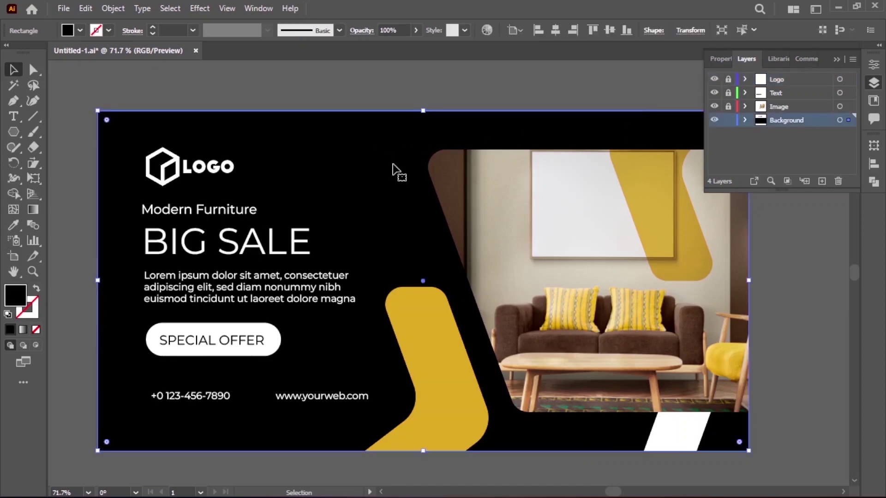
- Offset the background rectangle's path inward by -30 px
click(113, 8)
mouse_move(161, 328)
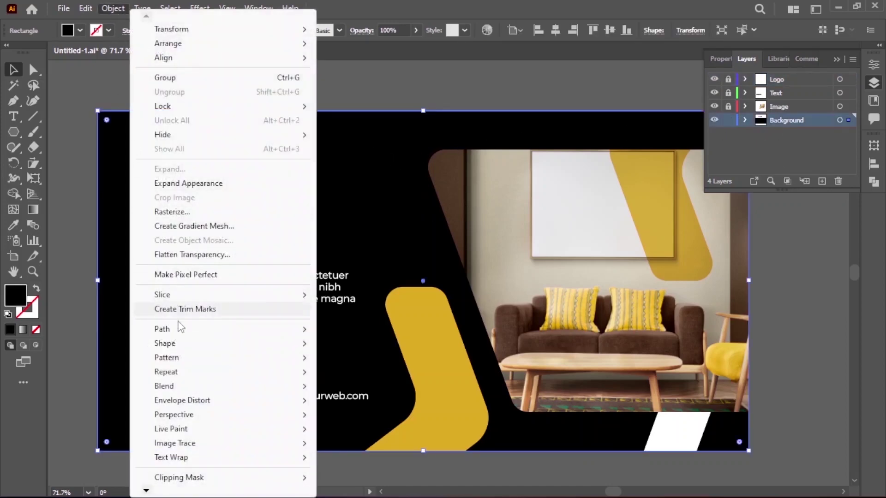
click(359, 212)
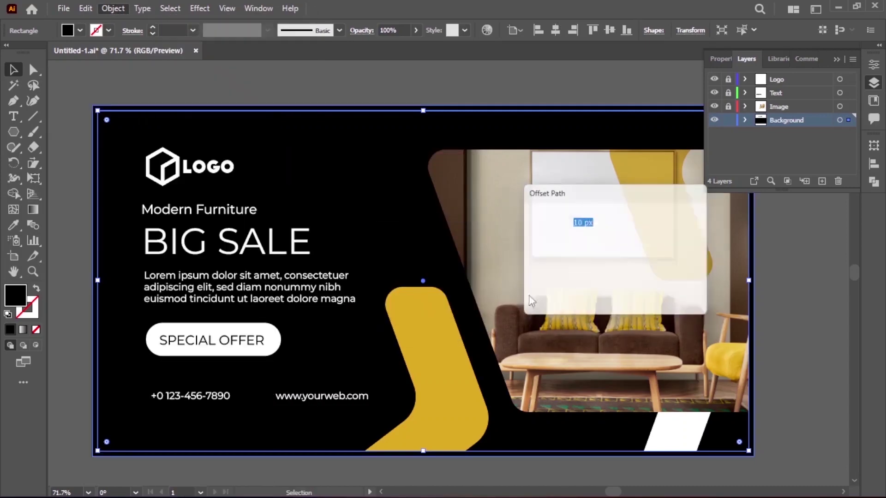
key(Down)
key(Down)
key(Down)
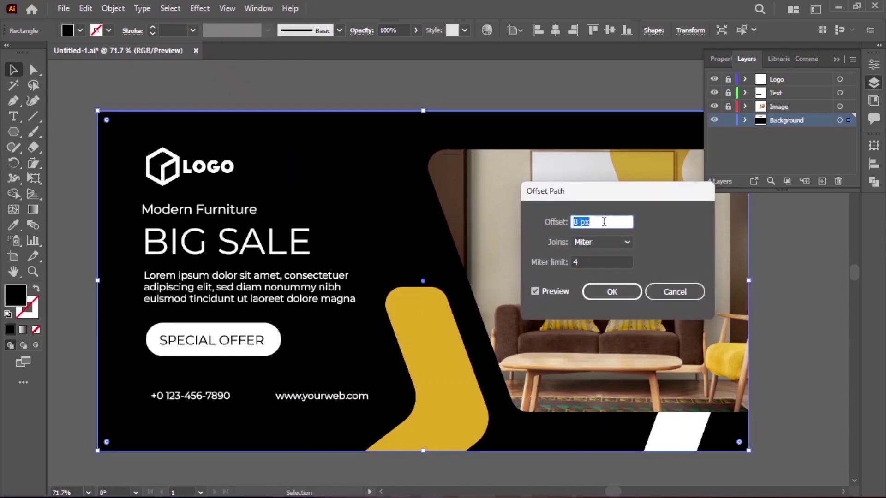
key(Down)
key(Down)
key(Down)
key(Down)
key(Down)
key(Down)
key(Down)
key(Down)
key(Down)
key(Up)
key(Up)
click(609, 288)
- Turn the offset path into a guide and reselect the background rectangle
right_click(450, 140)
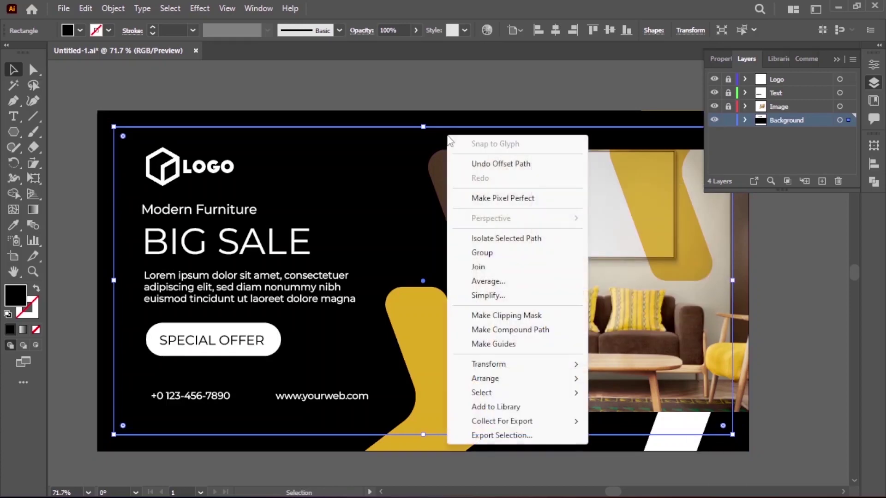
click(494, 343)
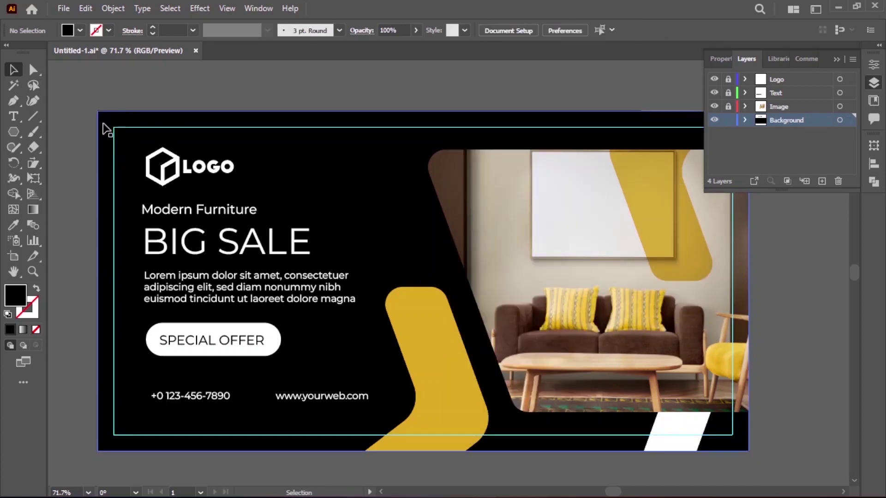
click(419, 119)
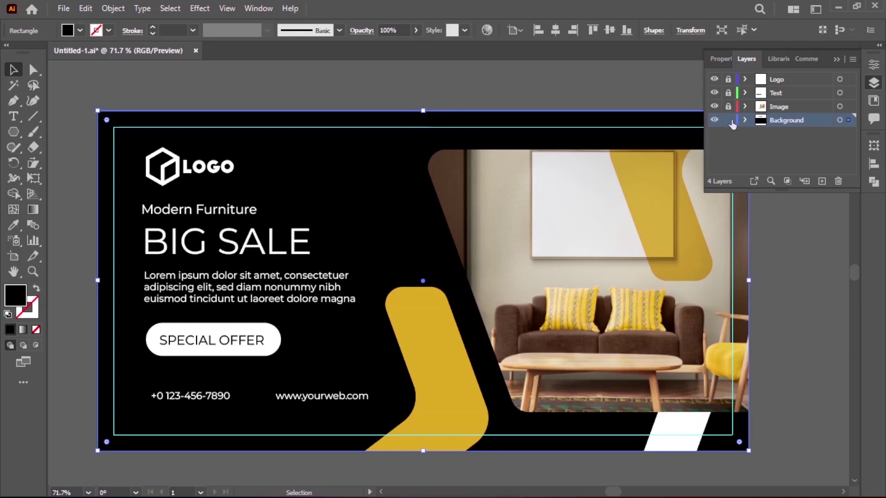
click(780, 225)
click(508, 127)
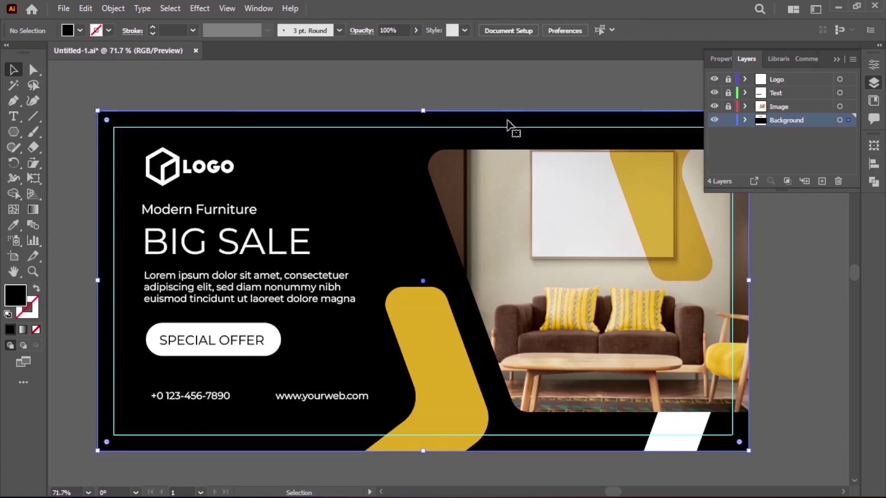
click(64, 8)
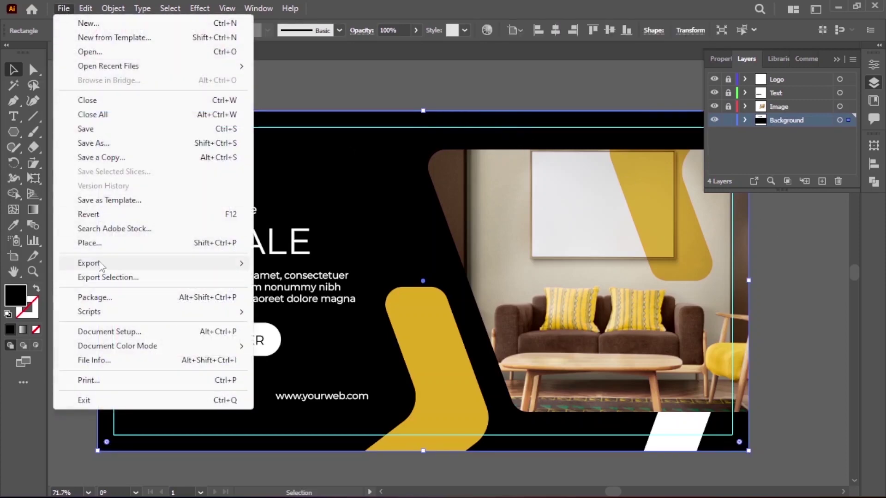
- Place the room photo and enlarge it to cover the artboard
click(90, 243)
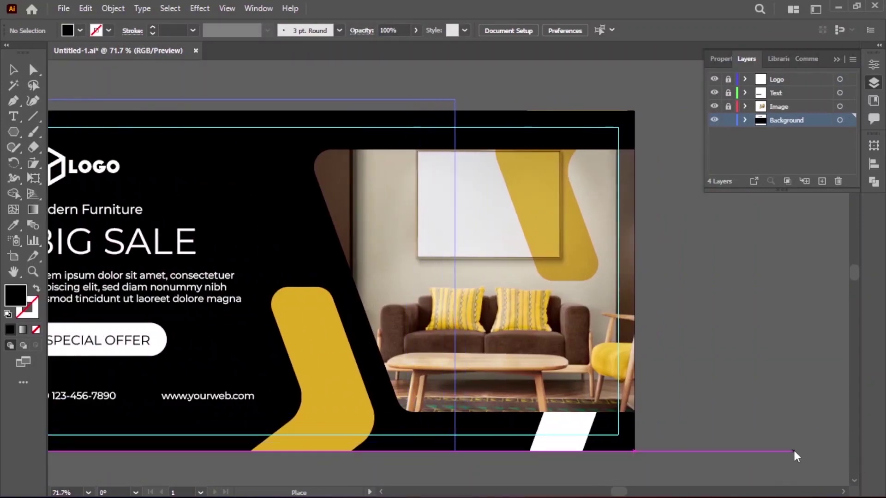
drag(455, 452, 48, 99)
key(ctrl+minus)
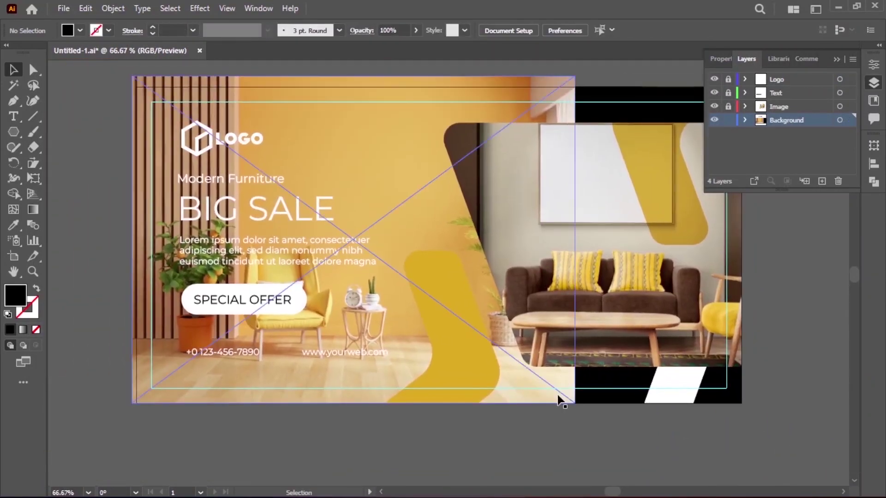
click(558, 396)
drag(602, 417, 782, 482)
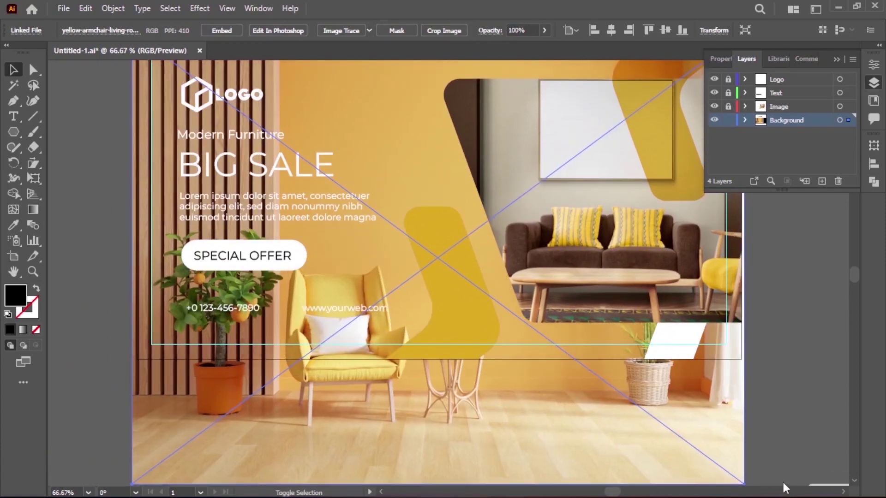
click(789, 426)
key(ctrl+minus)
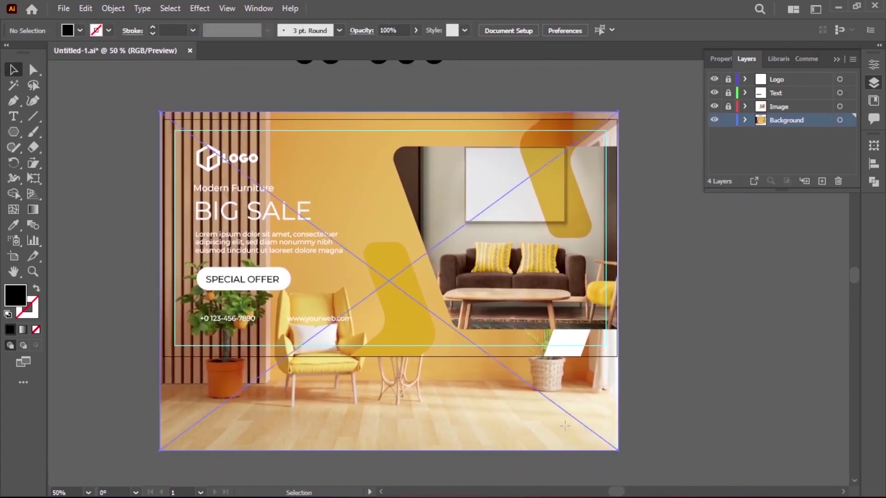
- Move the photo over the banner, centre it horizontally and send it to the back
drag(567, 413, 579, 354)
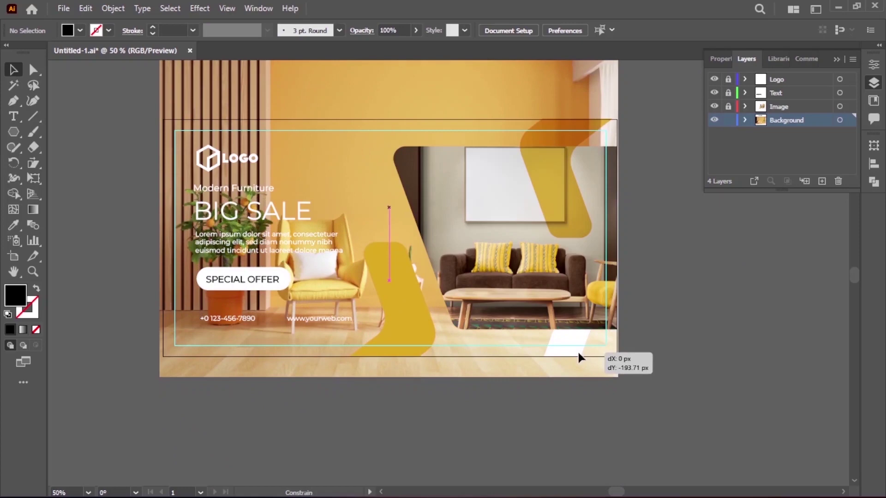
drag(578, 354, 578, 354)
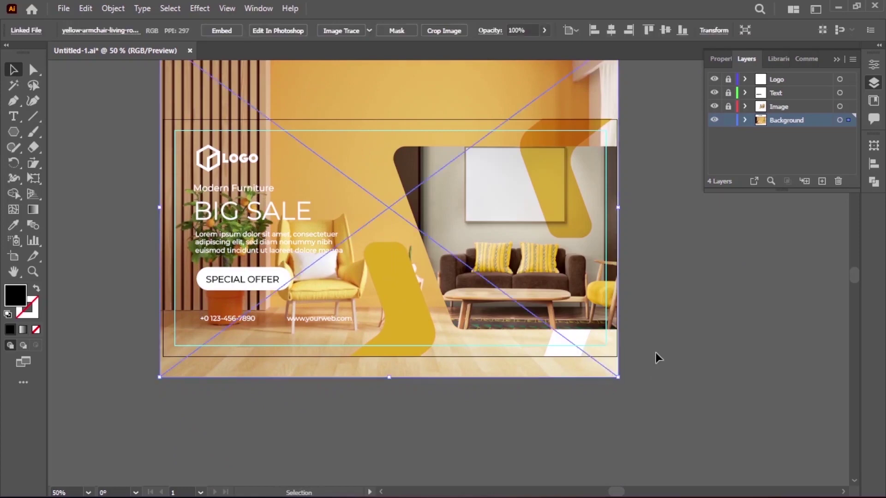
click(614, 34)
click(674, 248)
click(436, 87)
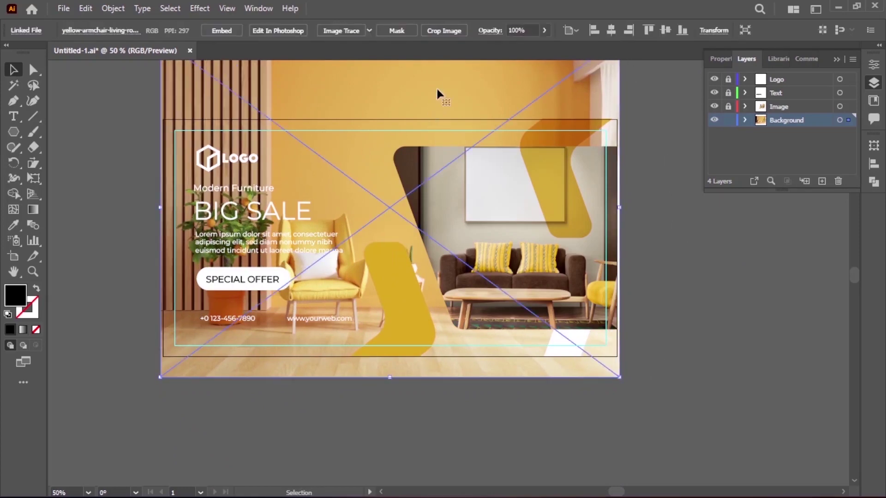
right_click(438, 94)
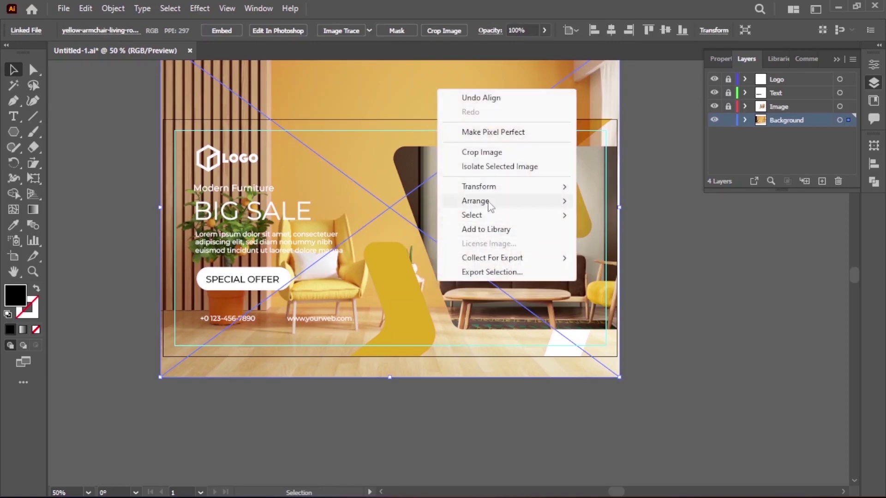
mouse_move(475, 200)
click(633, 244)
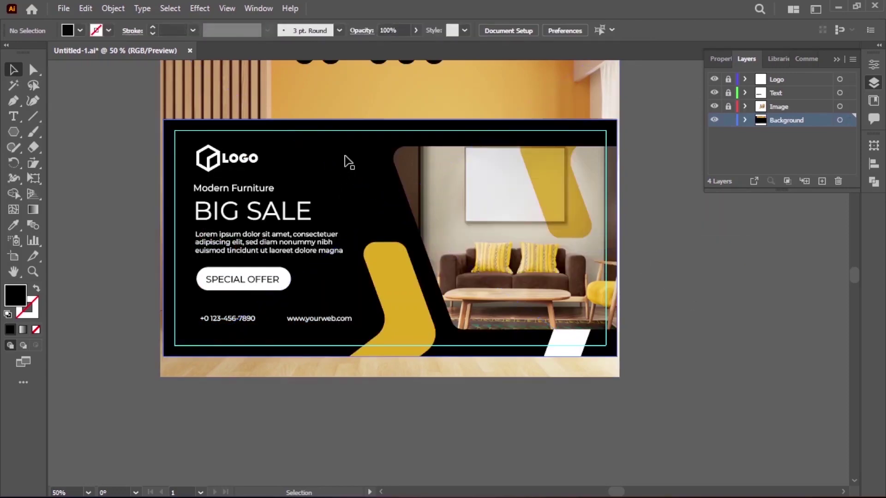
- Copy the black background rectangle
click(348, 162)
click(85, 8)
click(111, 71)
- Paste the background copy in front, clip the photo to it, and send it behind
click(85, 8)
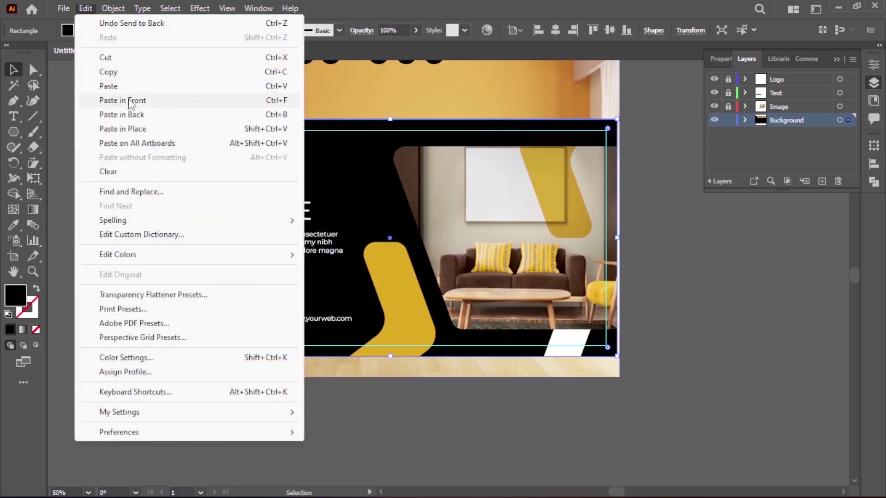
click(130, 101)
right_click(403, 92)
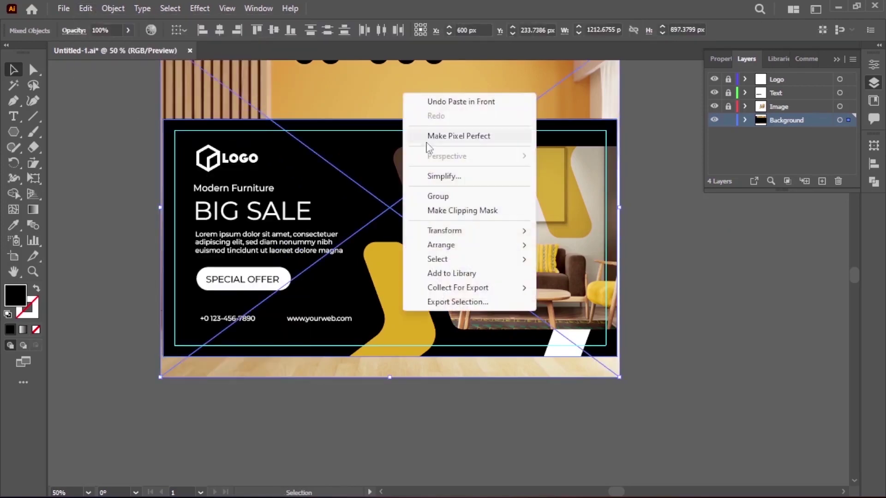
click(462, 210)
click(669, 286)
click(326, 143)
right_click(325, 144)
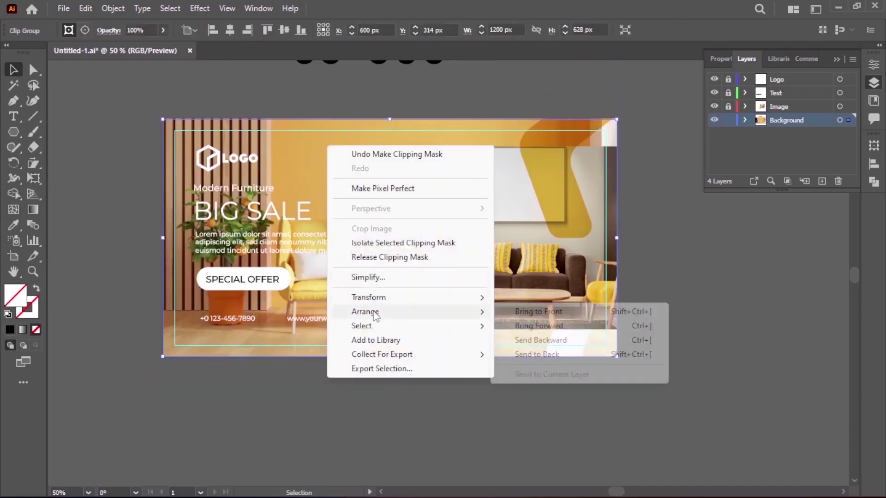
click(538, 354)
click(503, 409)
- Set the black background's opacity to 90% and lock the Background layer
click(363, 217)
click(404, 30)
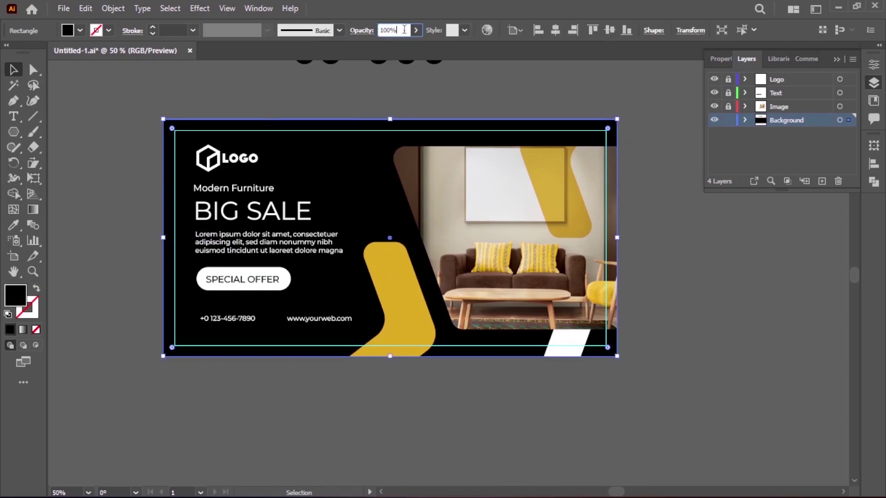
key(Down)
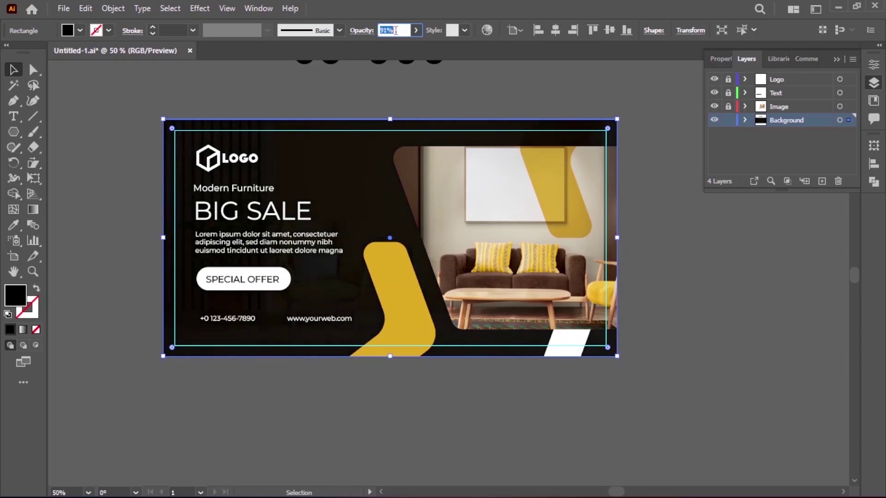
click(669, 291)
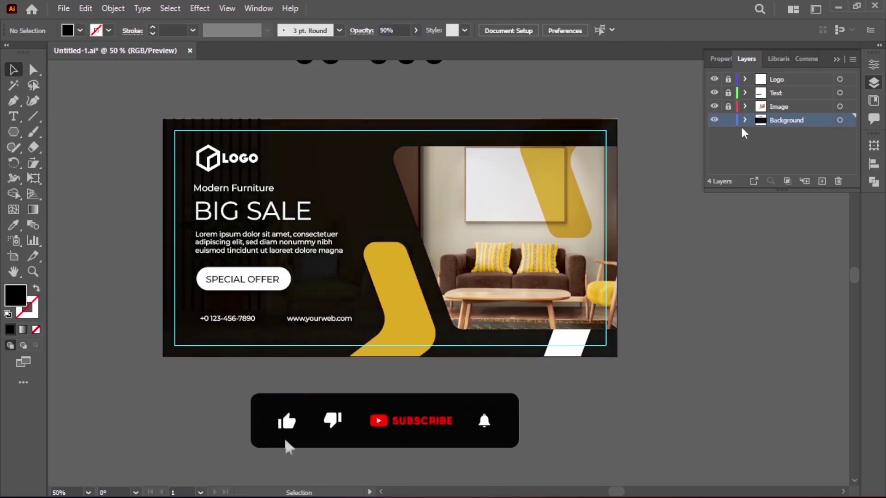
click(728, 121)
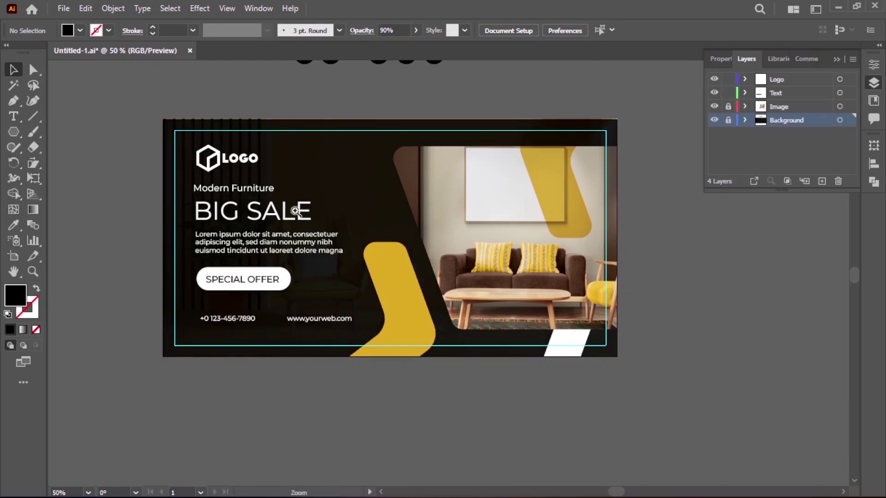
- Group the SPECIAL OFFER button parts into one object
scroll(304, 217, up, 1)
drag(359, 244, 425, 252)
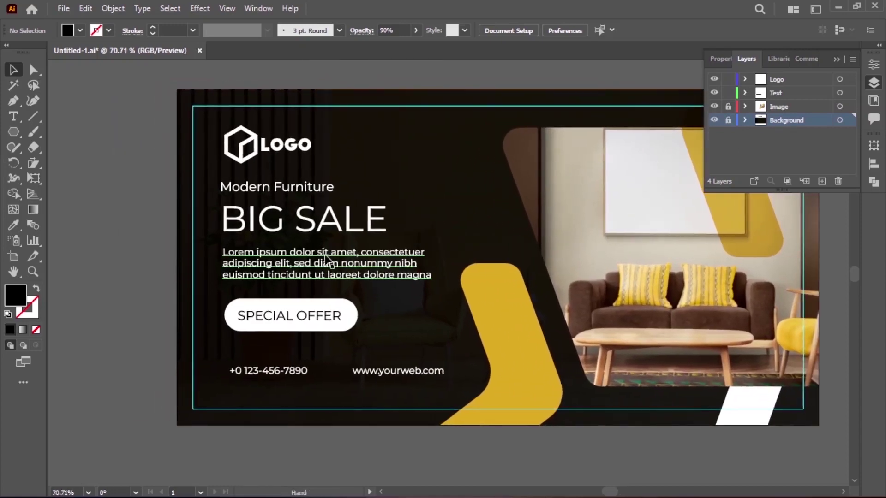
mouse_move(219, 126)
mouse_down()
mouse_move(328, 332)
mouse_move(309, 310)
mouse_up()
click(326, 314)
scroll(326, 314, up, 1)
click(111, 8)
click(159, 75)
click(101, 181)
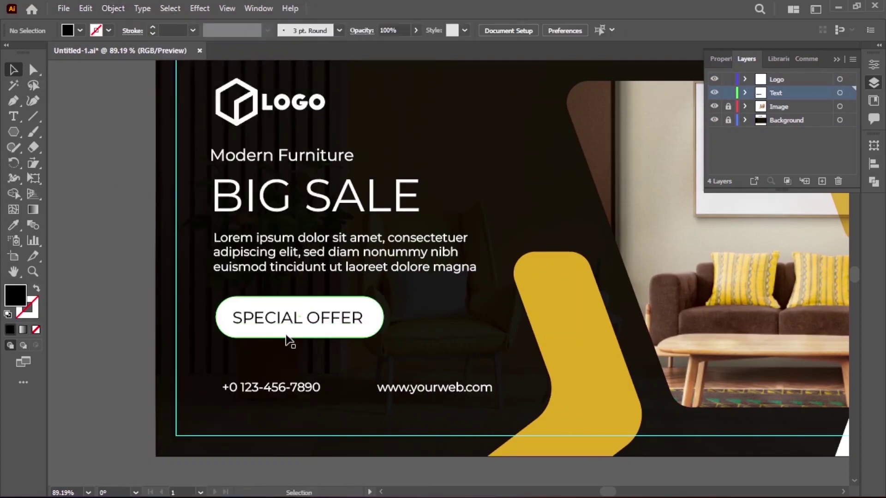
- Align the logo, headings, body text and button to a common left edge
ctrl+alt+click(455, 279)
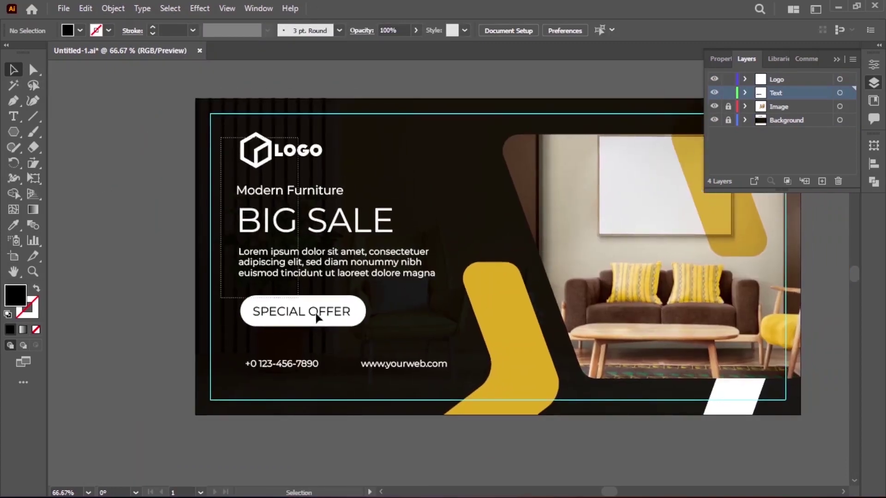
drag(220, 135, 341, 383)
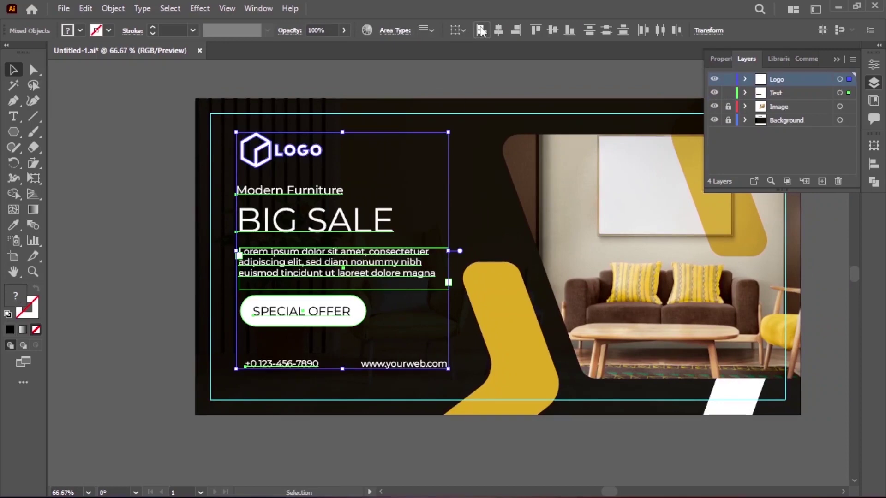
click(481, 30)
click(387, 188)
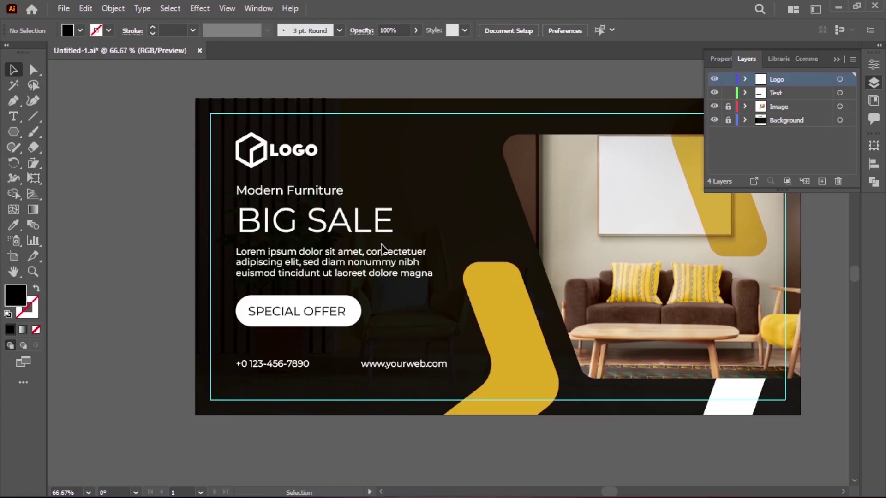
click(390, 224)
click(457, 31)
- Set BIG SALE in Big John, enlarge it and nudge it down and left
text(Big)
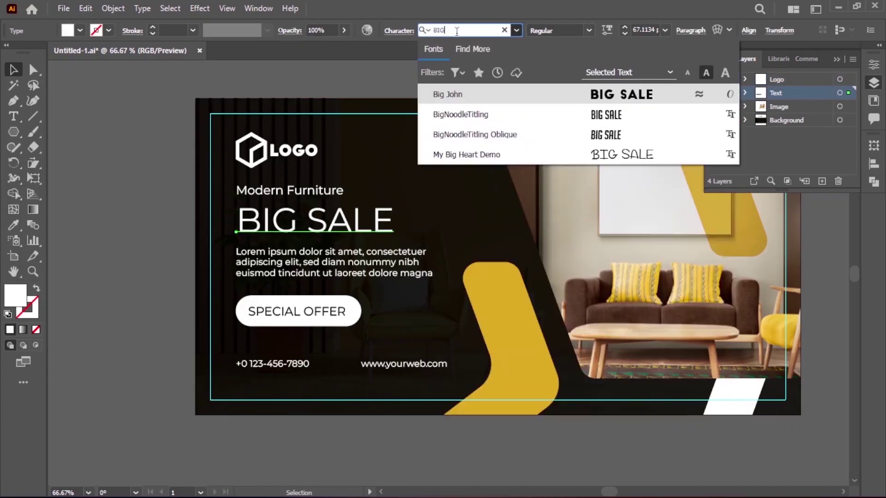
key(Return)
click(465, 215)
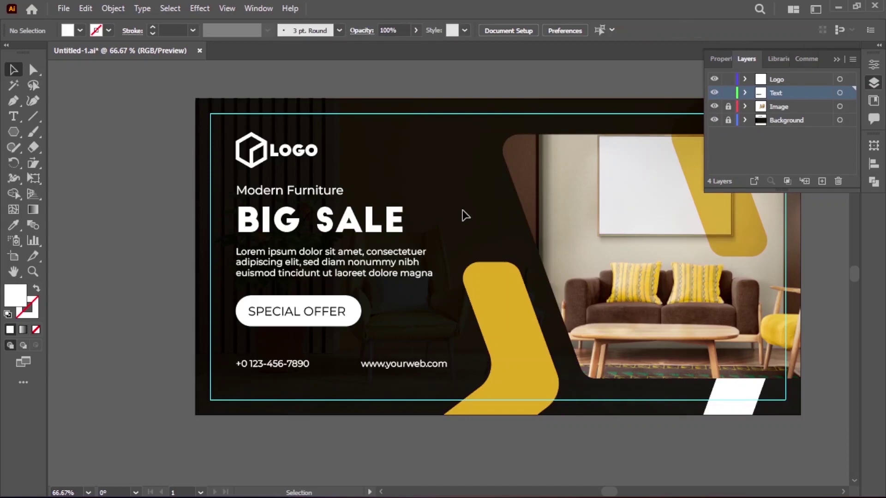
click(392, 231)
drag(405, 203, 449, 196)
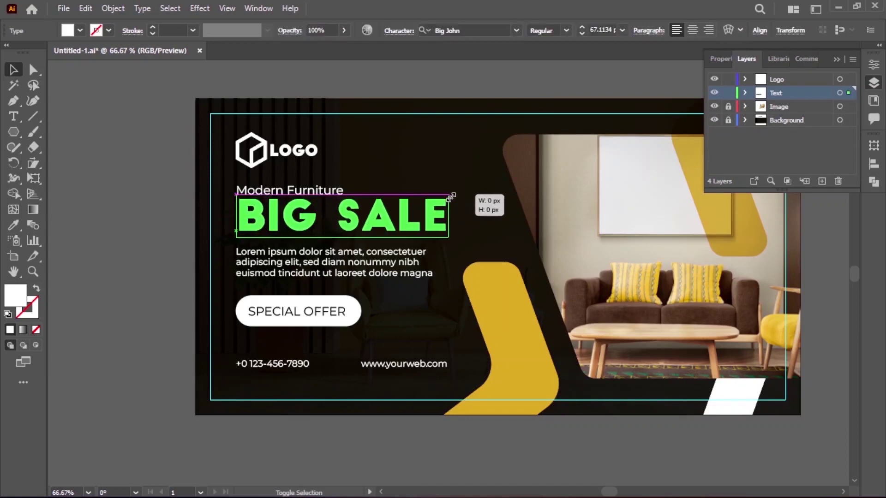
click(505, 253)
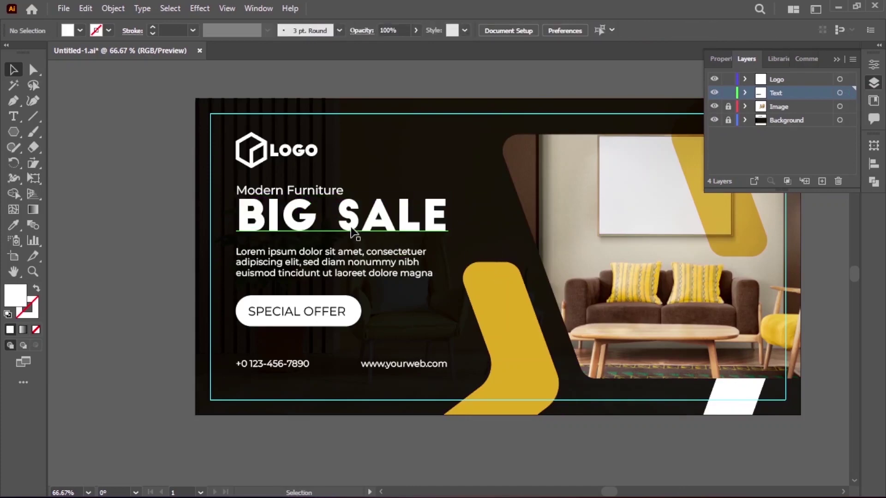
drag(348, 230, 346, 238)
click(359, 299)
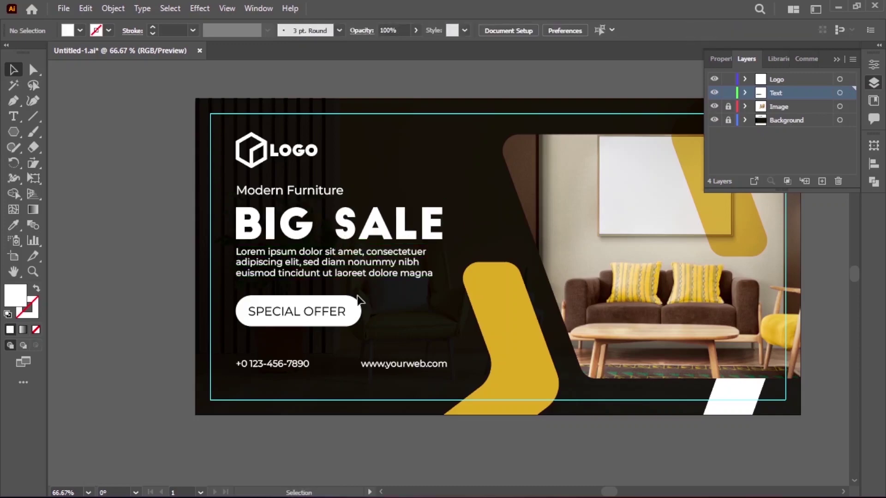
click(436, 227)
drag(445, 223, 467, 221)
click(454, 281)
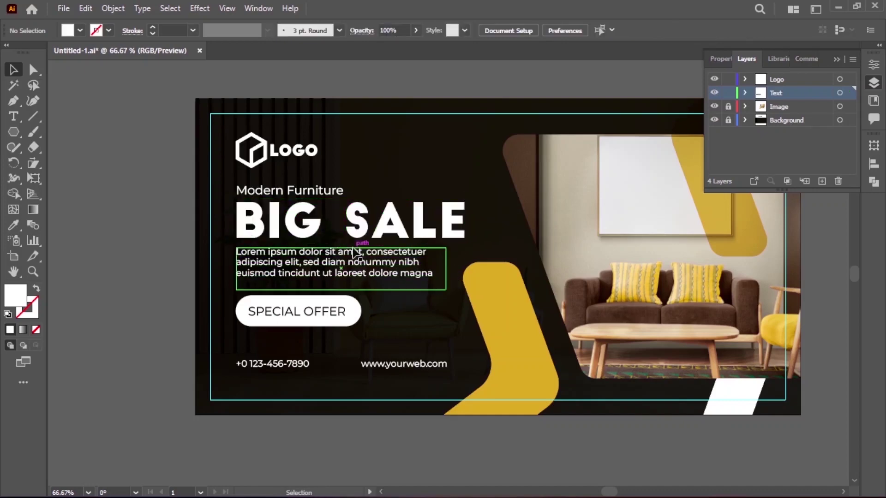
- Move the Lorem paragraph and SPECIAL OFFER button down slightly
click(348, 214)
click(369, 310)
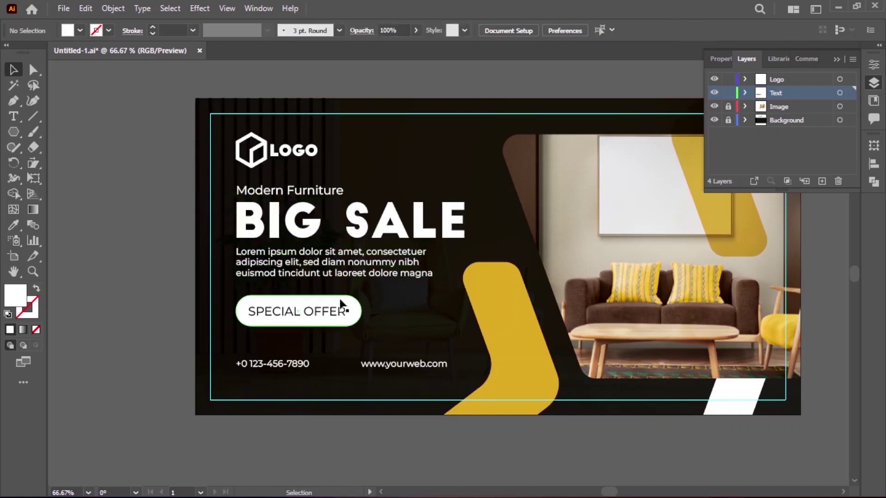
drag(326, 273, 322, 274)
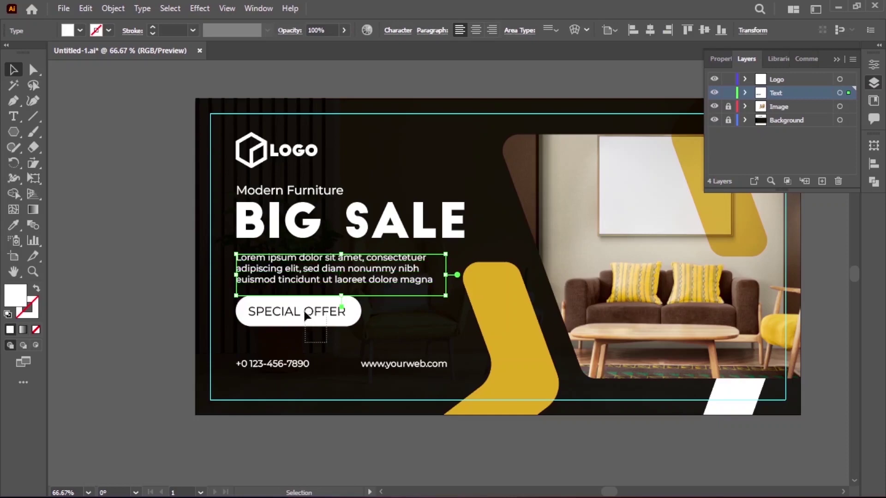
drag(303, 310, 302, 318)
click(323, 275)
- Distribute the headings, paragraph and button with equal vertical spacing
drag(323, 274, 323, 280)
drag(311, 178, 313, 332)
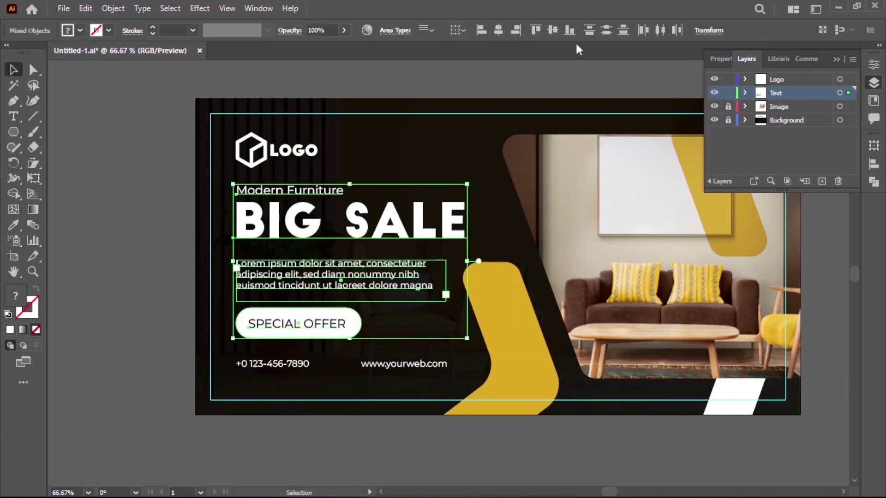
click(874, 164)
click(716, 251)
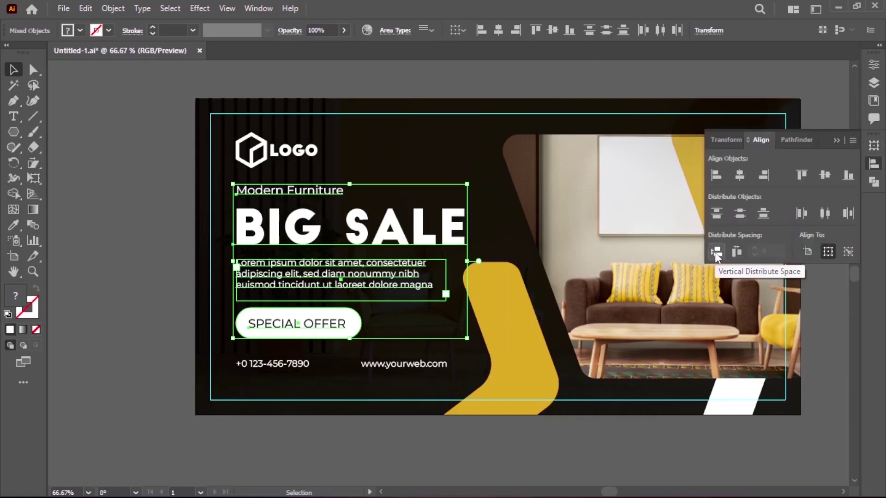
click(364, 145)
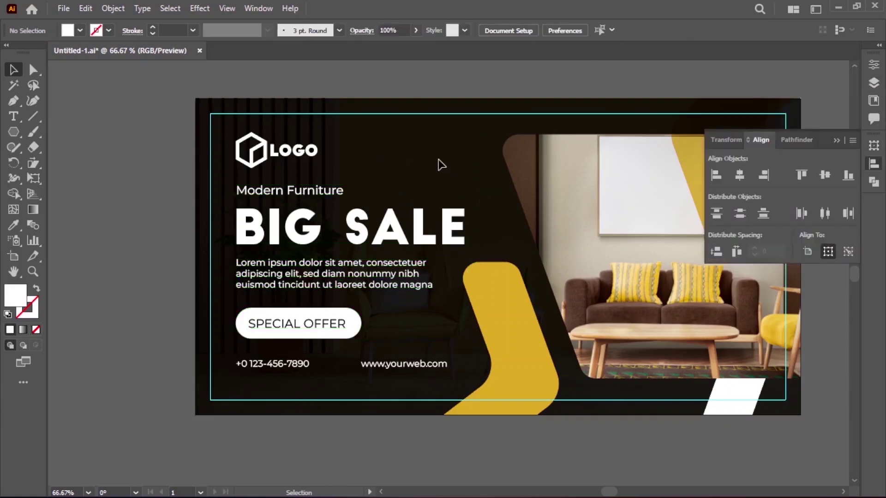
click(286, 190)
- Eyedropper the yellow shape's colour onto the Modern Furniture text
click(14, 224)
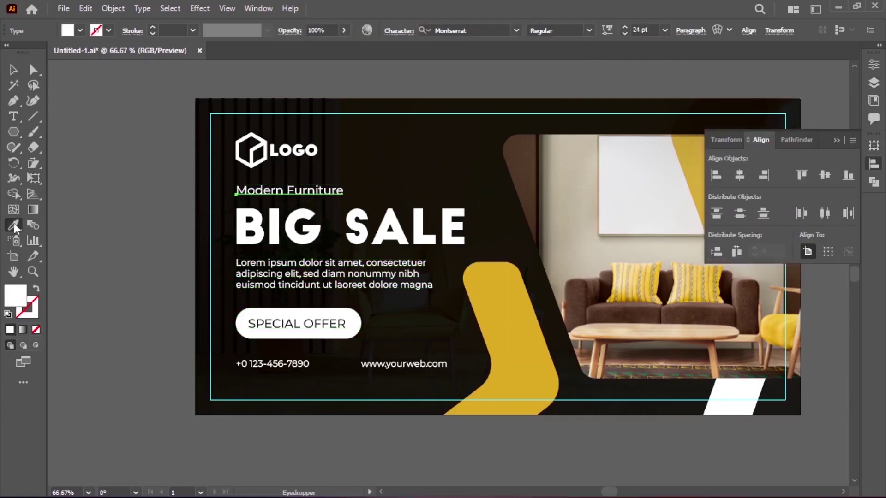
click(479, 297)
click(13, 69)
click(376, 173)
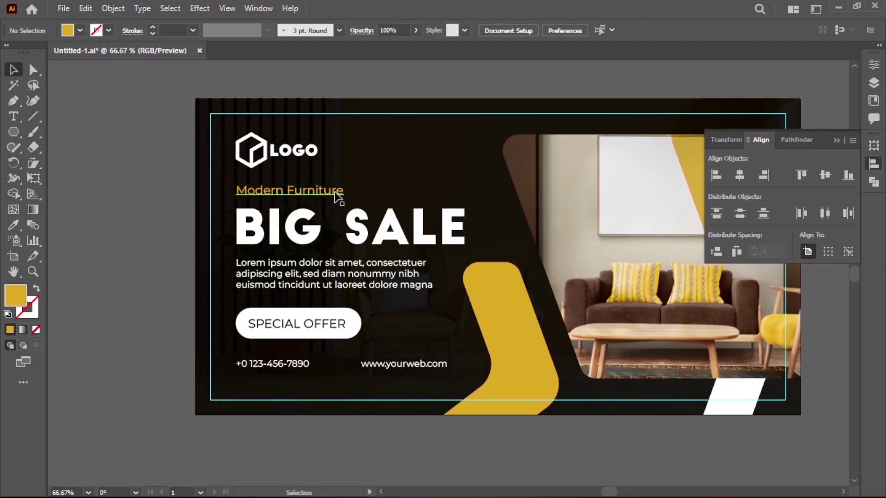
- Enlarge the Modern Furniture text and nudge it slightly down
click(341, 198)
drag(341, 197, 379, 196)
click(406, 169)
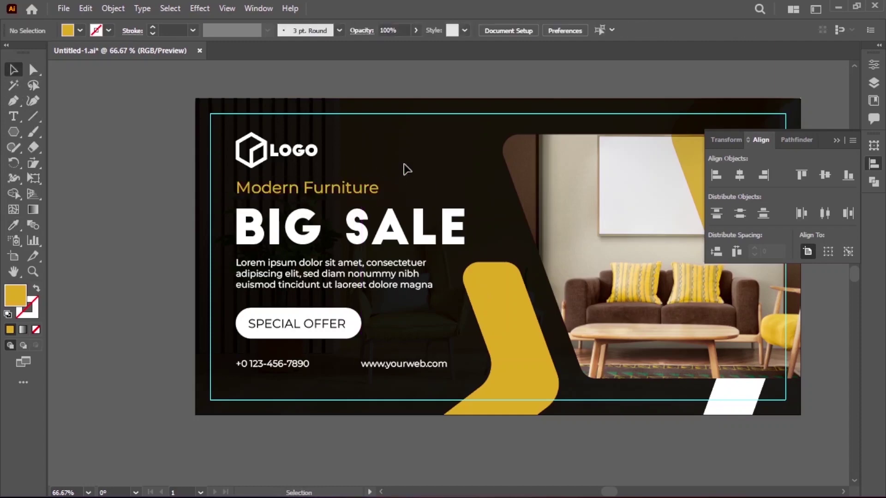
click(376, 188)
key(shift+Down)
key(shift+Down)
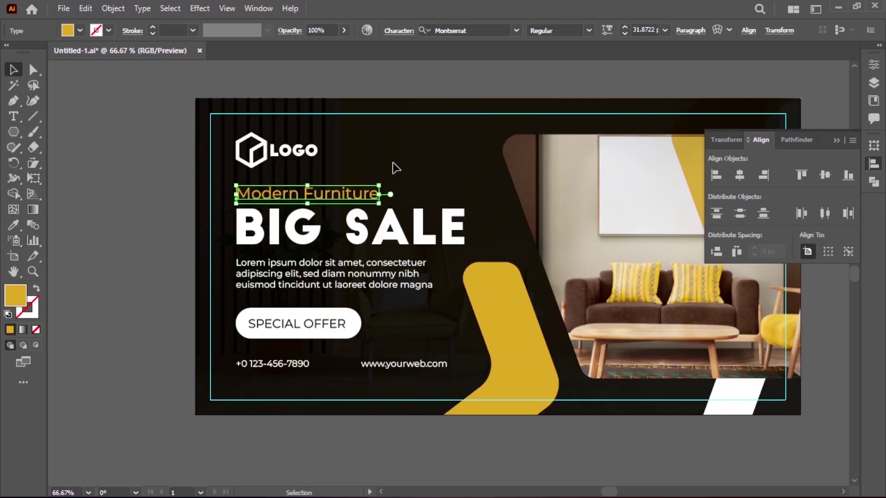
click(396, 171)
- Ungroup the logo and give its icon the yellow shape's colour
click(277, 154)
right_click(275, 150)
click(313, 283)
click(252, 150)
click(14, 225)
click(503, 302)
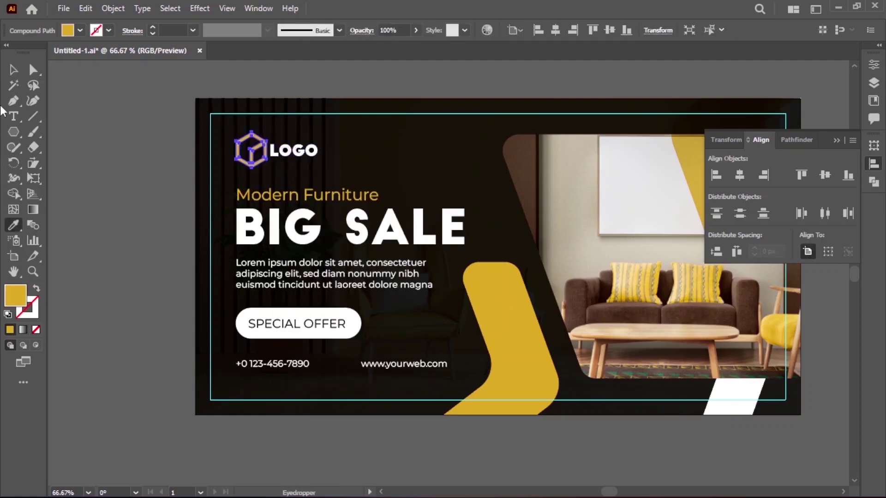
key(v)
click(154, 183)
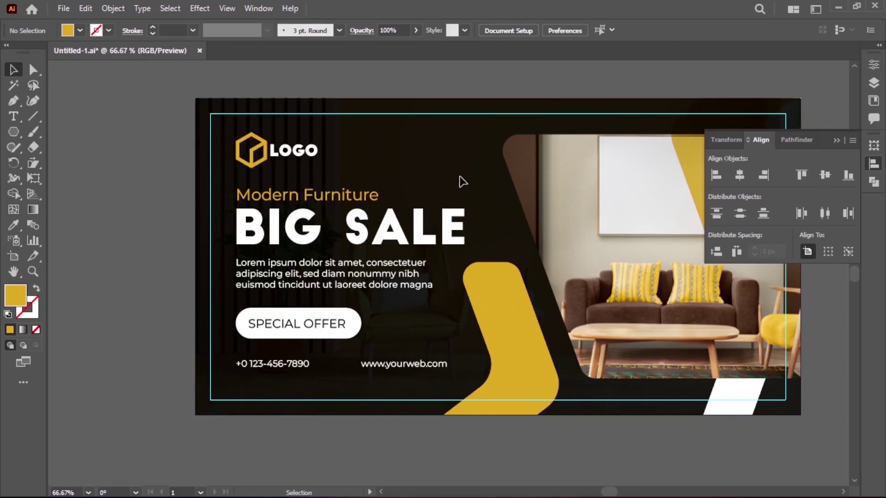
- Sample yellow into the SPECIAL OFFER button's rounded rectangle, then reselect it
click(360, 324)
right_click(360, 323)
key(Escape)
click(213, 297)
click(349, 313)
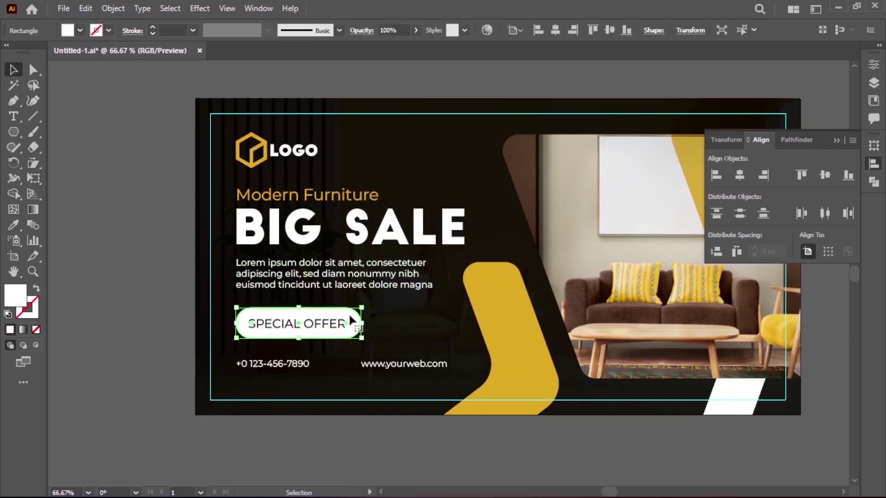
click(13, 225)
click(507, 323)
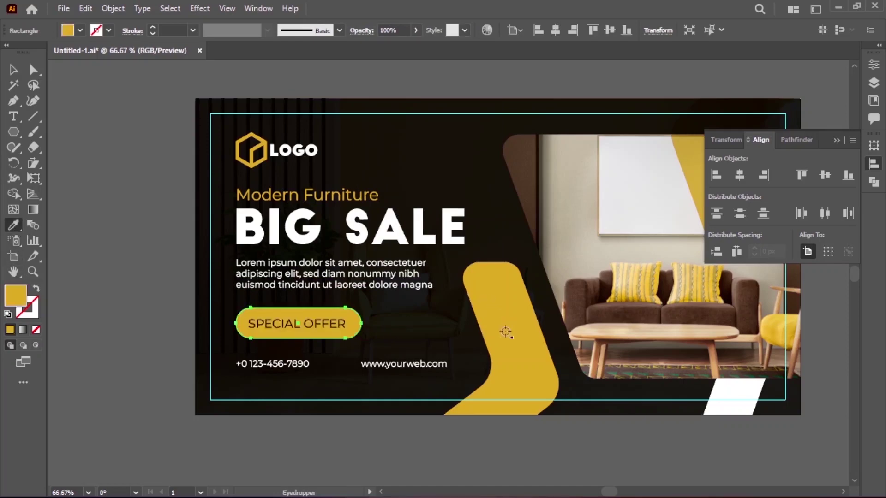
click(13, 69)
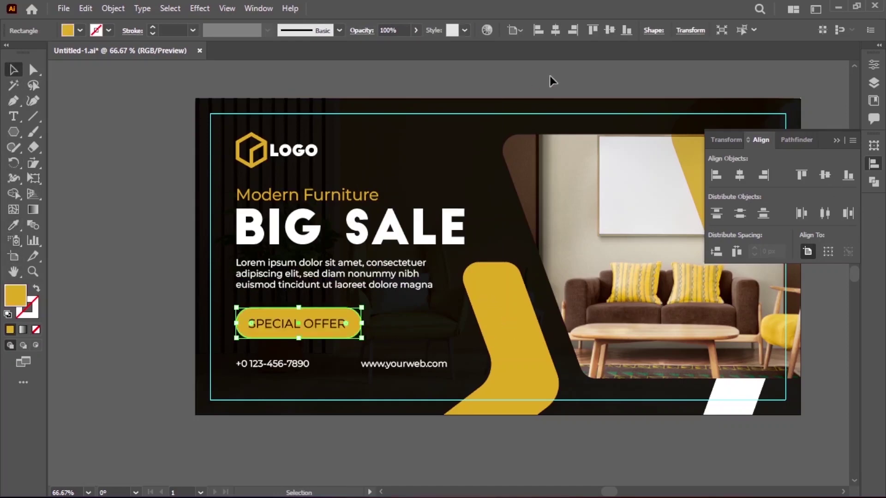
click(193, 287)
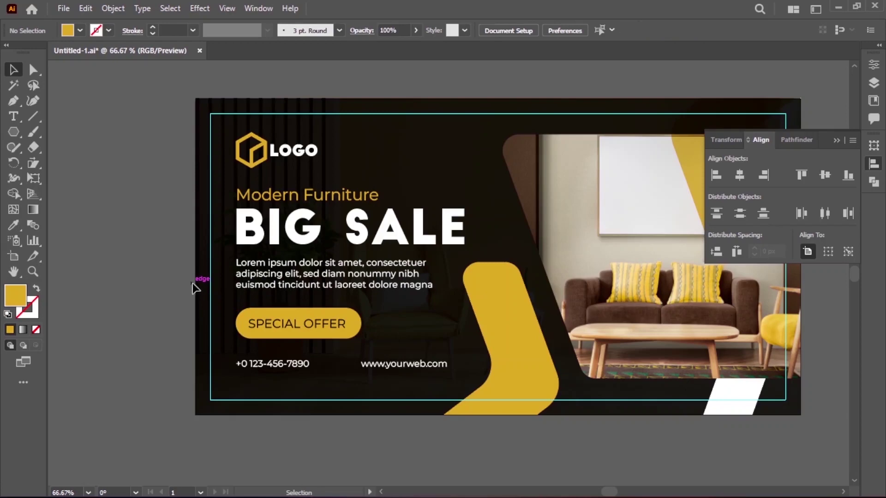
click(837, 139)
click(206, 253)
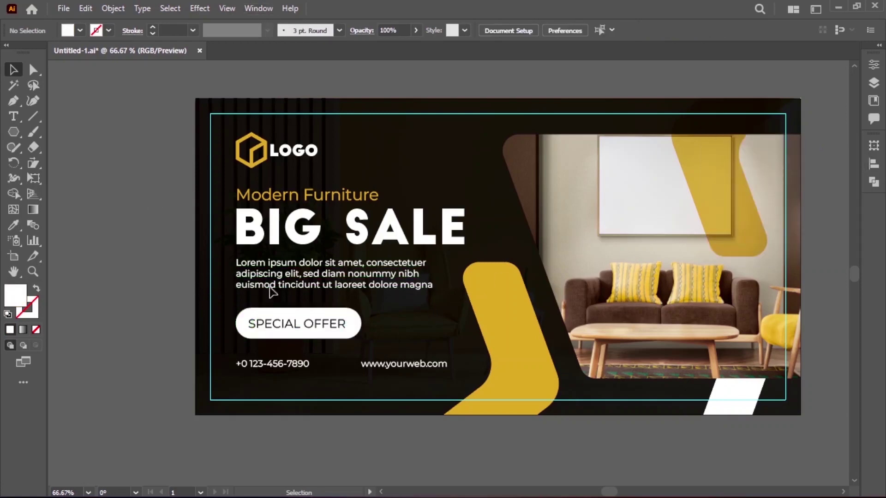
click(354, 323)
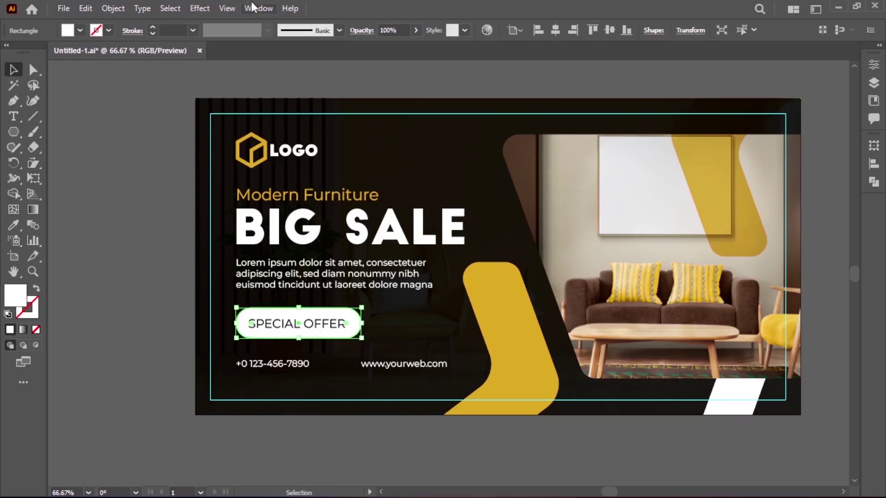
- Open the Gradient panel and apply a linear gradient to the SPECIAL OFFER button
click(258, 9)
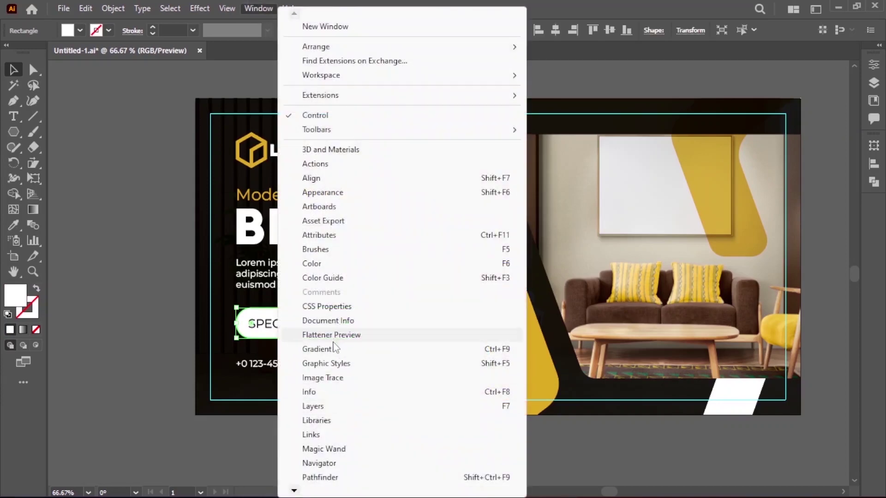
click(336, 350)
drag(575, 379, 714, 202)
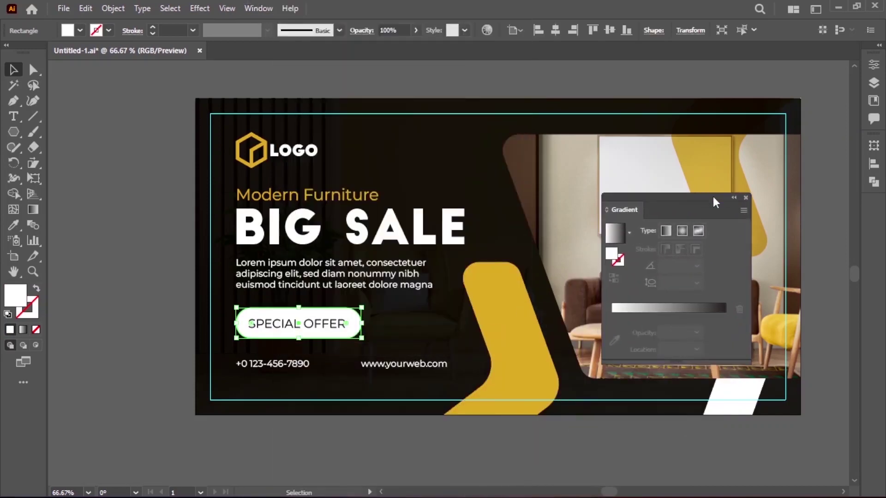
click(666, 229)
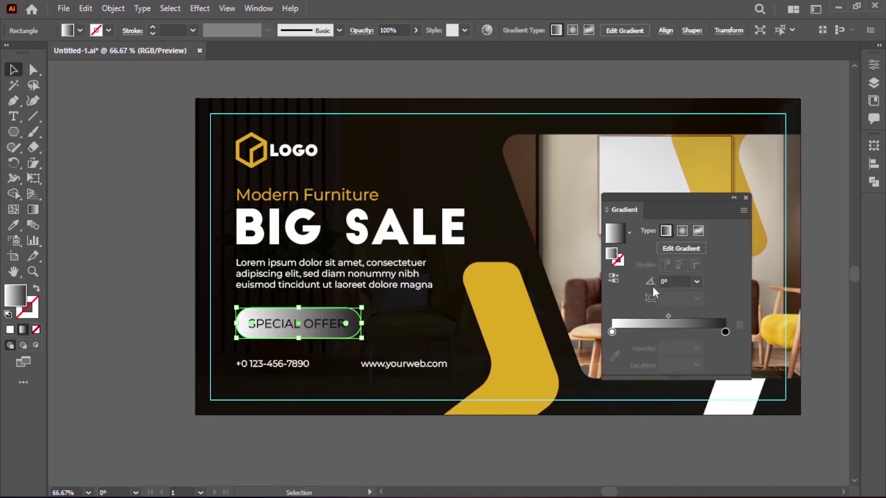
- Set both gradient stops to the chair's yellow
click(725, 333)
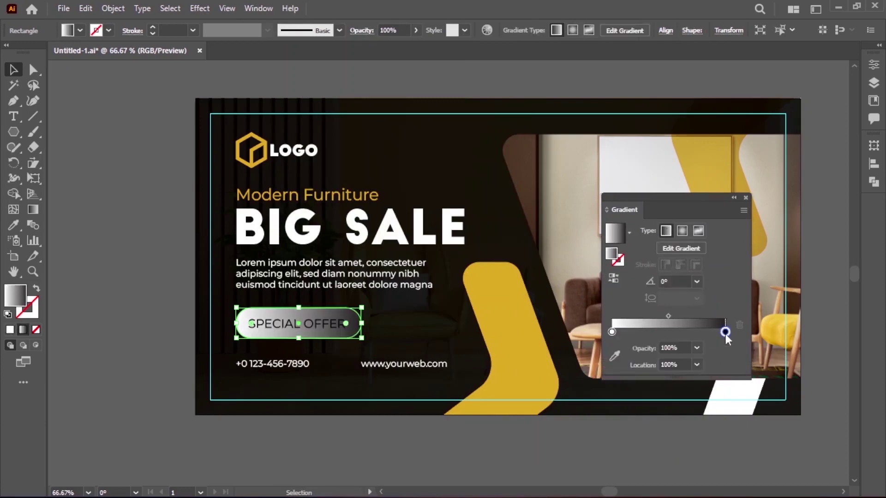
click(615, 355)
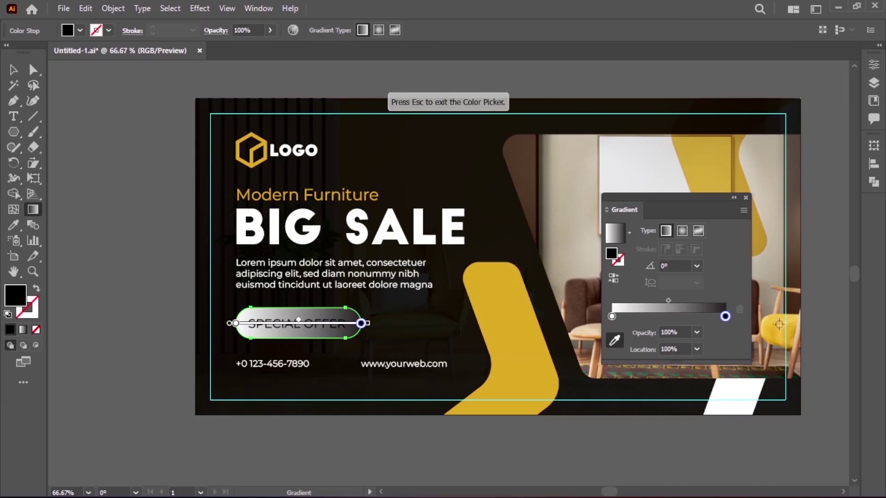
click(797, 321)
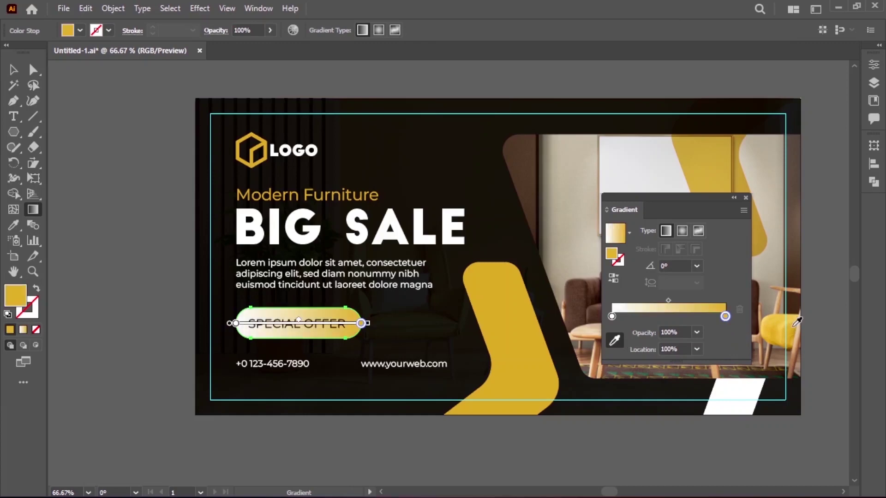
click(611, 318)
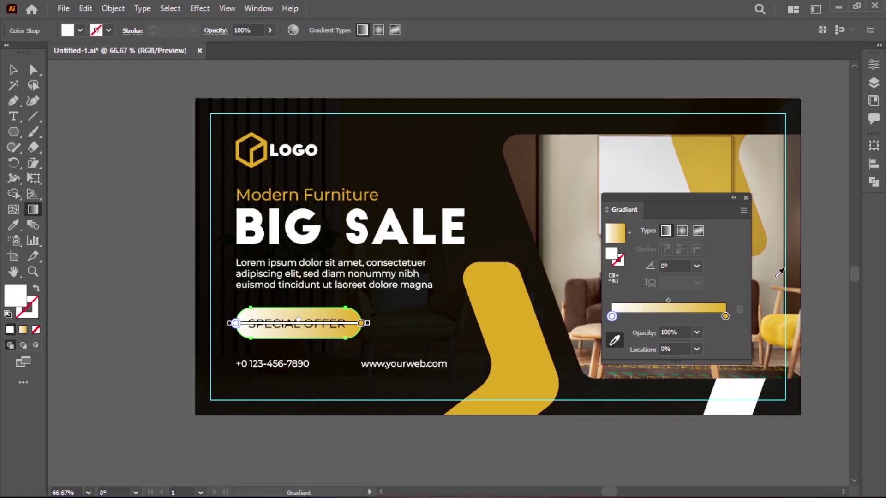
click(781, 337)
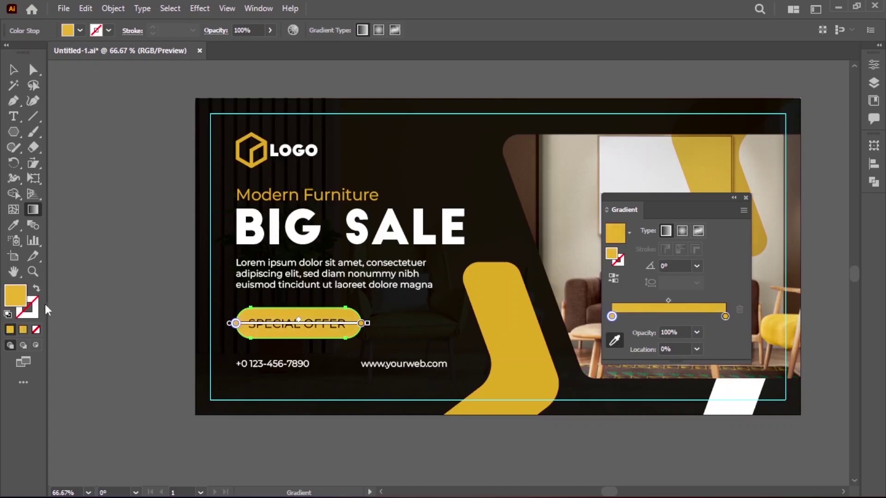
- Set the left gradient stop to dark gold hex ba8000
double_click(12, 299)
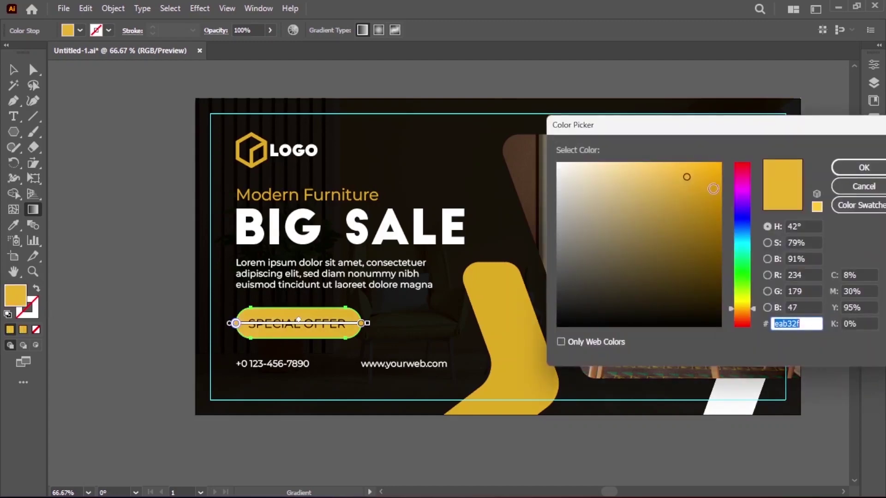
text(ba8000)
click(721, 209)
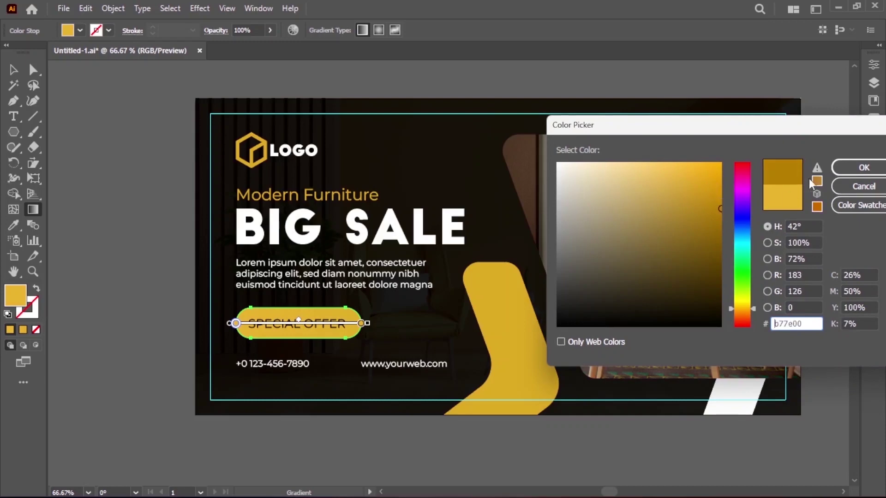
click(839, 168)
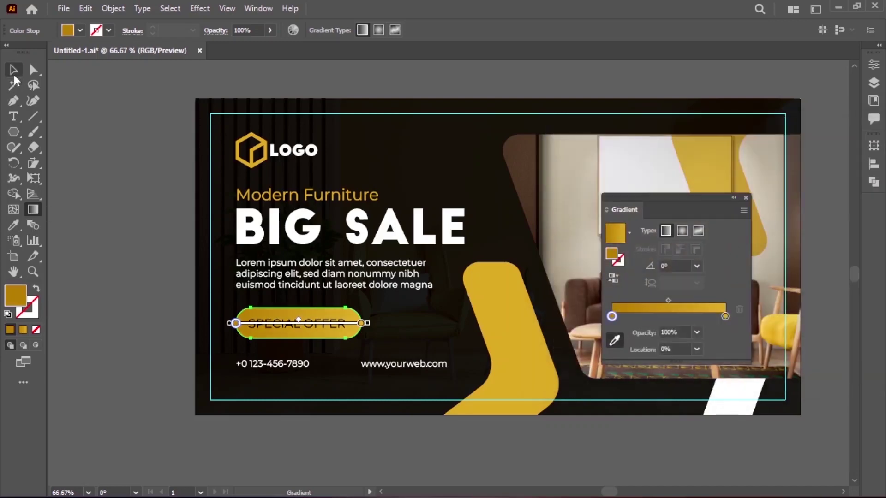
click(13, 69)
click(97, 225)
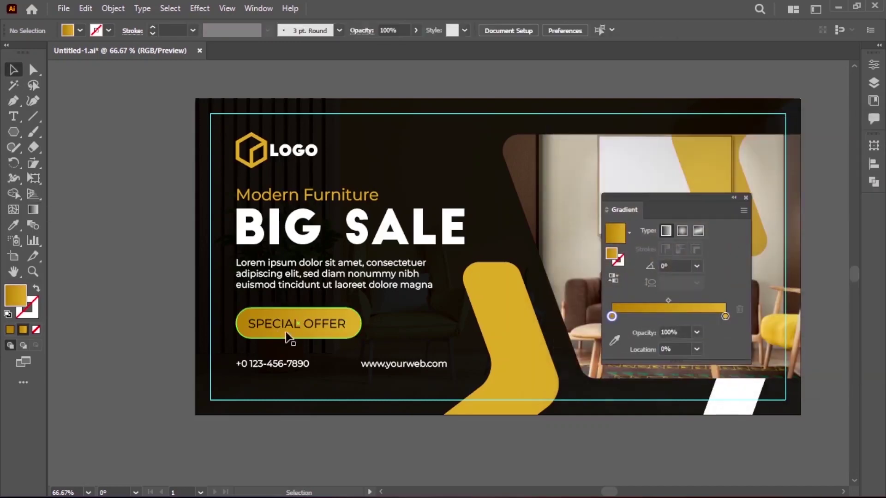
click(354, 335)
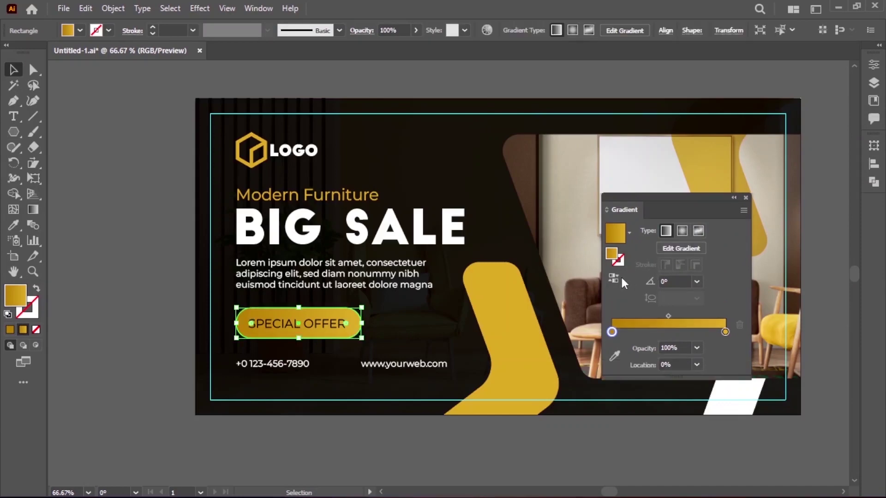
- Make the button gradient run vertically with the dark gold at the bottom
click(32, 210)
click(296, 320)
drag(310, 304, 310, 338)
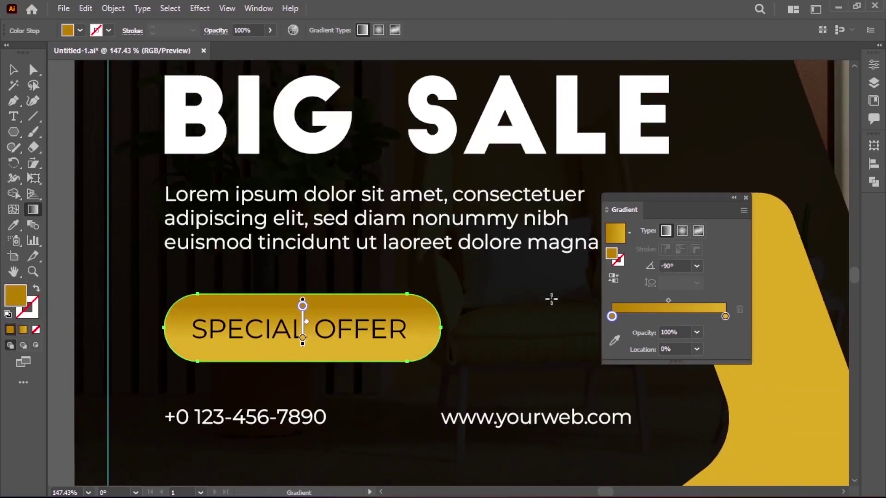
click(613, 278)
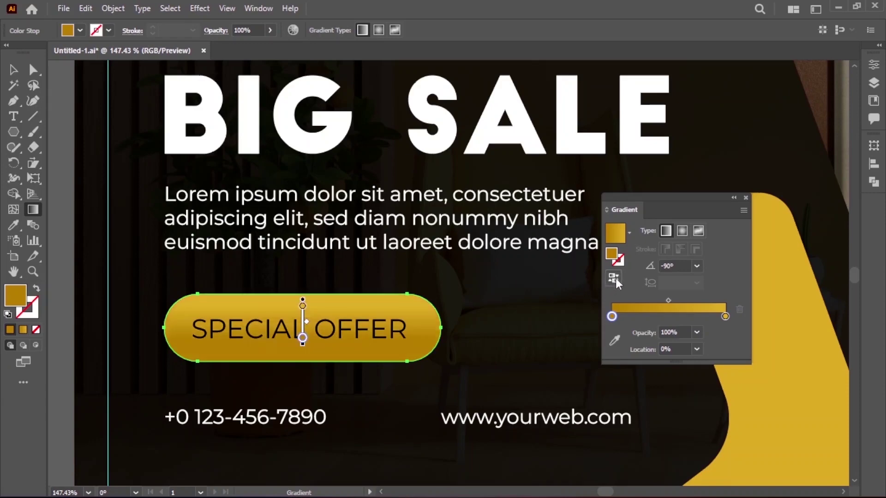
click(14, 70)
click(484, 301)
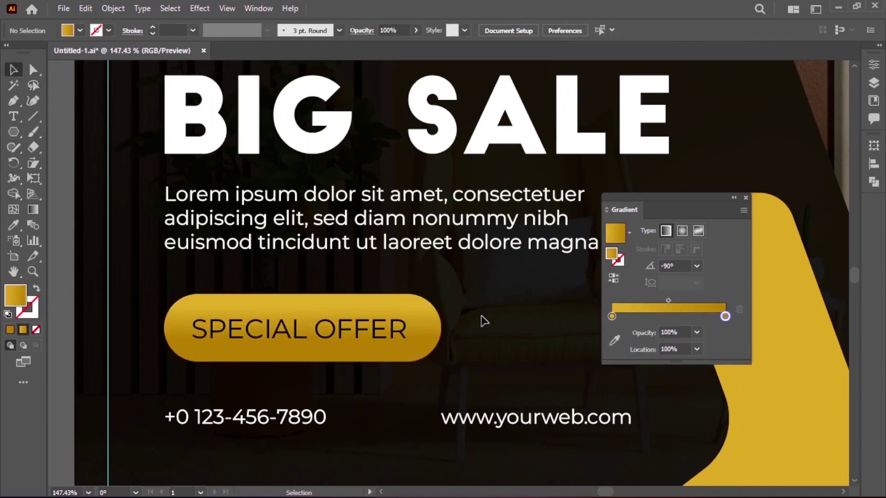
- Collapse the Gradient panel to the dock and zoom out to the whole banner
click(733, 198)
drag(619, 205, 875, 210)
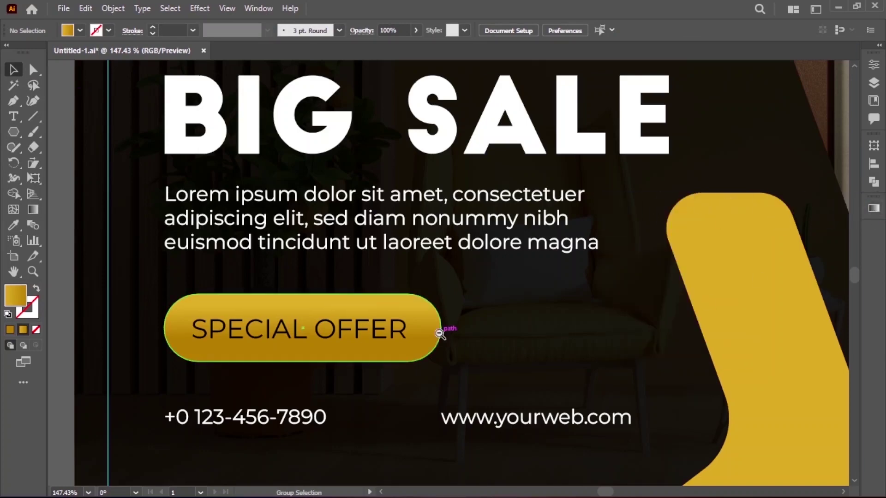
scroll(434, 300, down, 5)
mouse_move(452, 248)
mouse_down()
mouse_move(372, 351)
mouse_move(419, 346)
mouse_up()
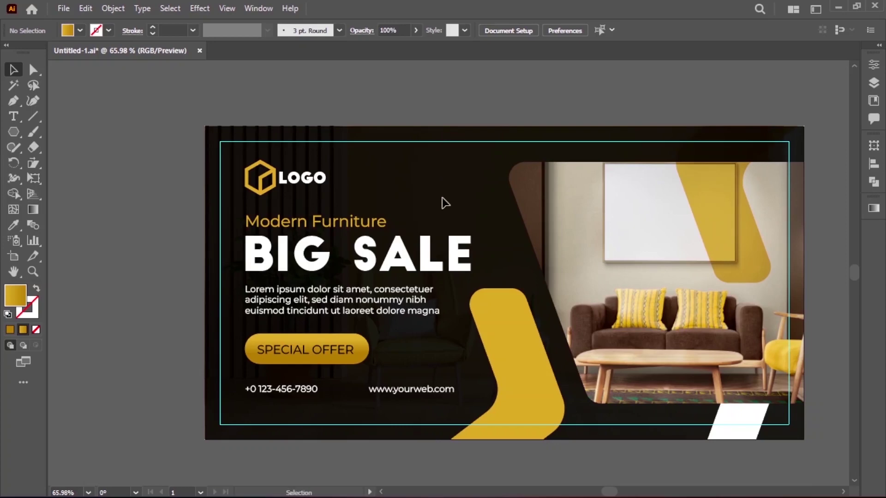
- Select the black contact and social icon row above the banner, using the Layers panel
scroll(441, 200, up, 1)
scroll(441, 200, up, 1)
scroll(441, 199, up, 1)
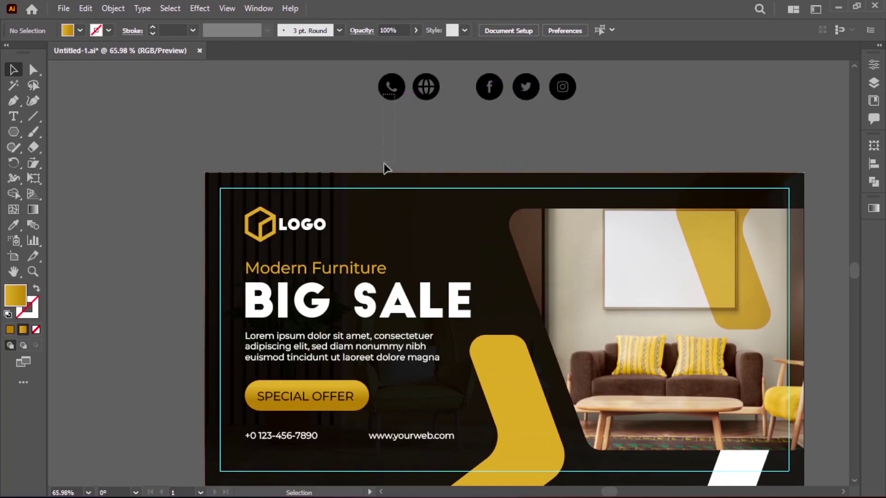
click(873, 83)
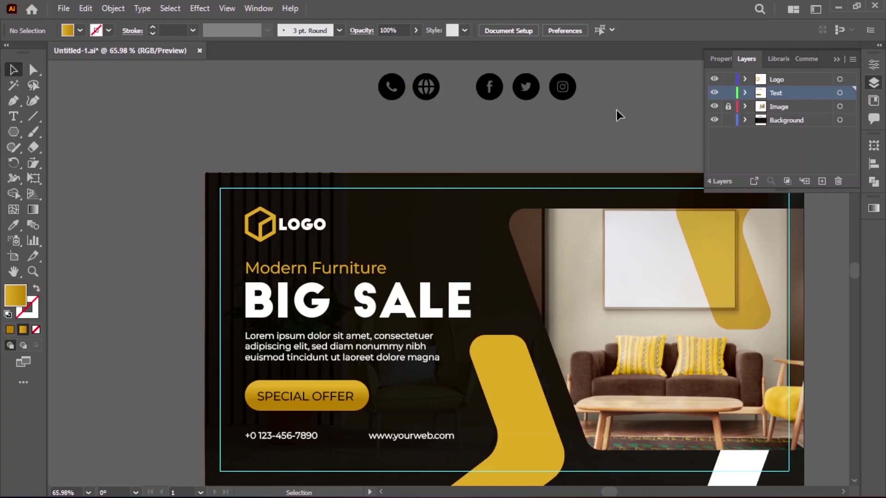
key(ctrl+z)
- Fill the icons white and cut them to the clipboard
click(80, 30)
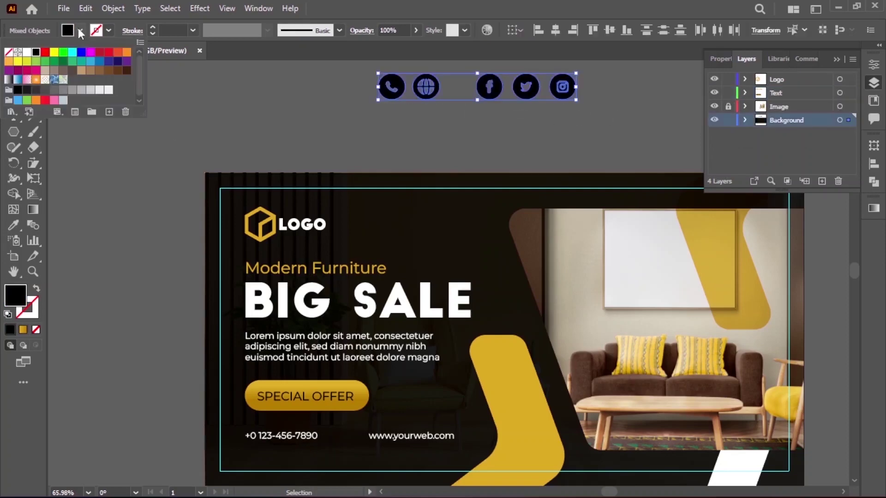
click(26, 52)
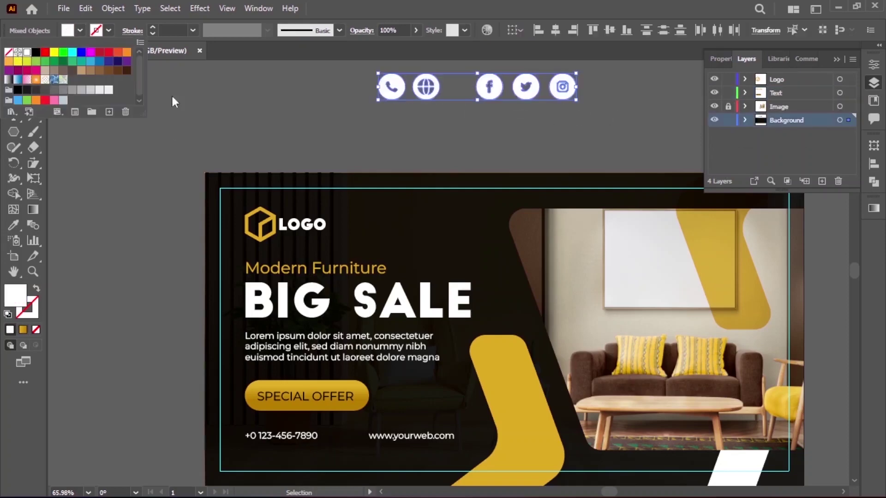
click(279, 119)
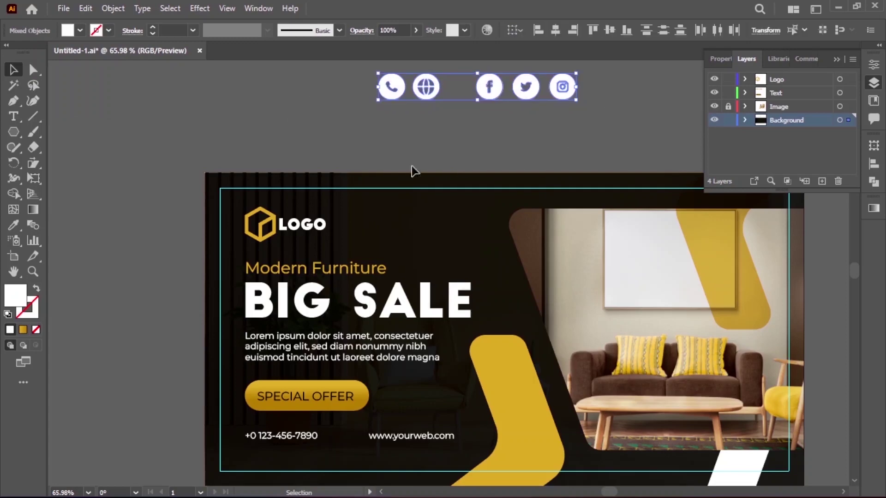
click(85, 9)
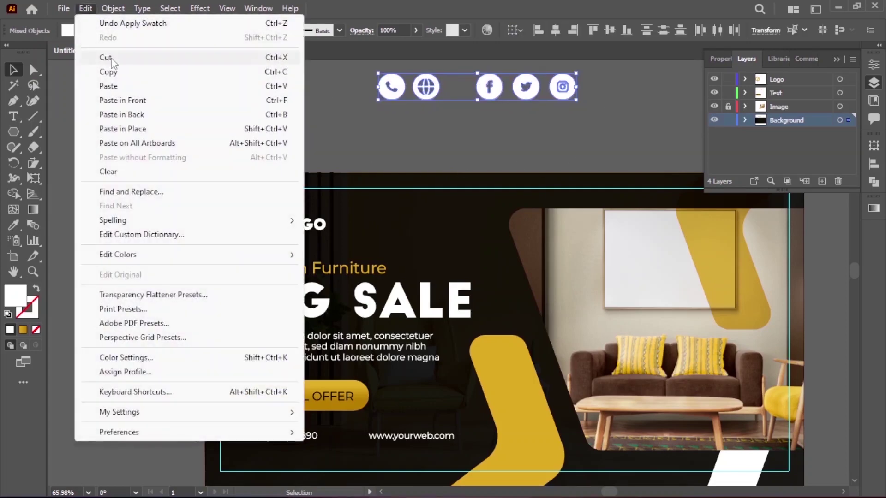
click(111, 57)
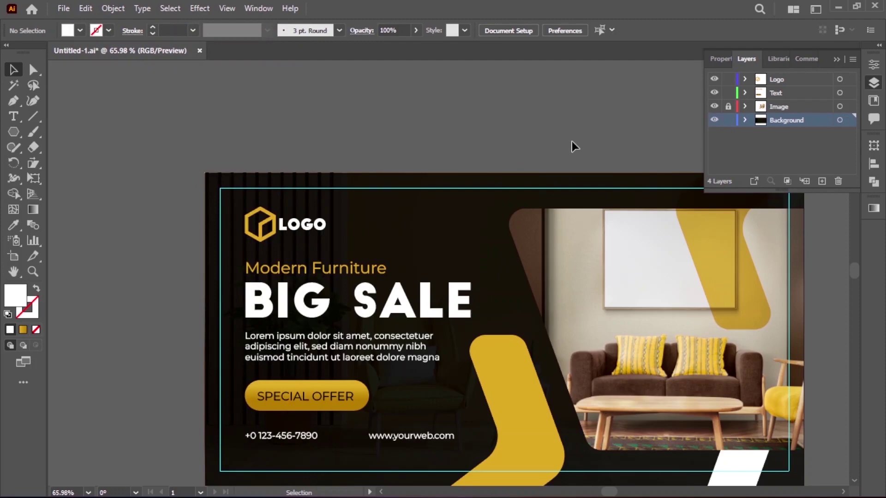
- Lock the Background layer and paste the icons in place on the Text layer
key(a)
key(v)
click(728, 121)
click(781, 93)
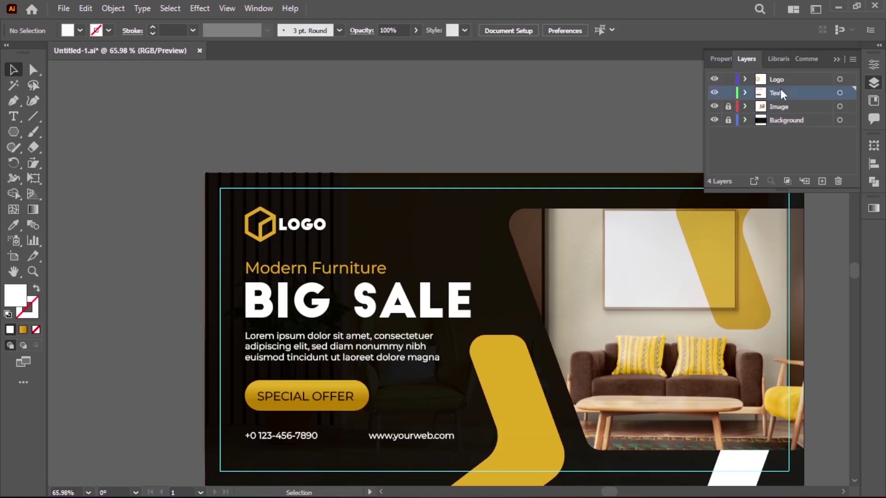
click(88, 8)
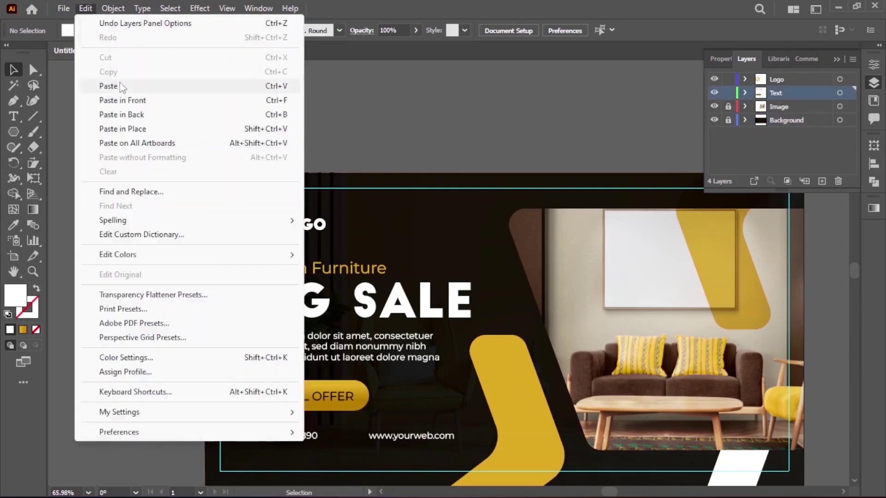
click(135, 128)
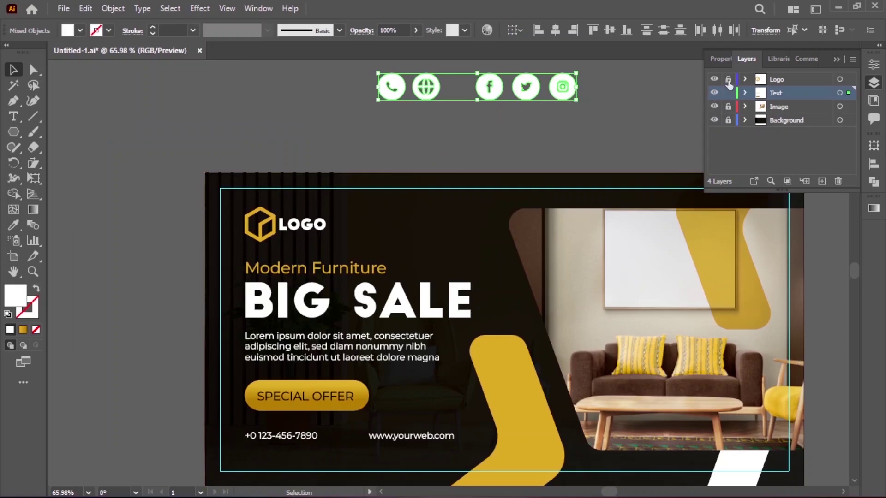
- Move the phone, globe and social icons down onto the banner's bottom contact line
click(526, 87)
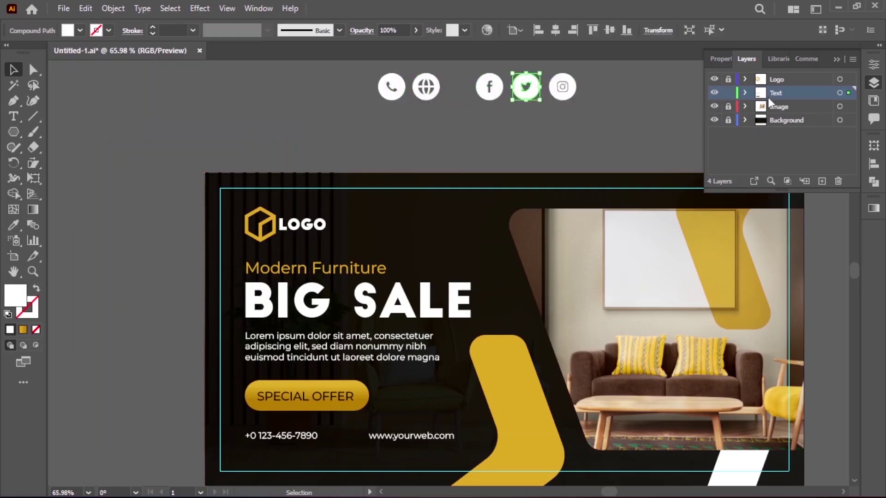
click(393, 112)
mouse_move(370, 82)
mouse_down()
mouse_move(436, 98)
mouse_move(284, 456)
mouse_up()
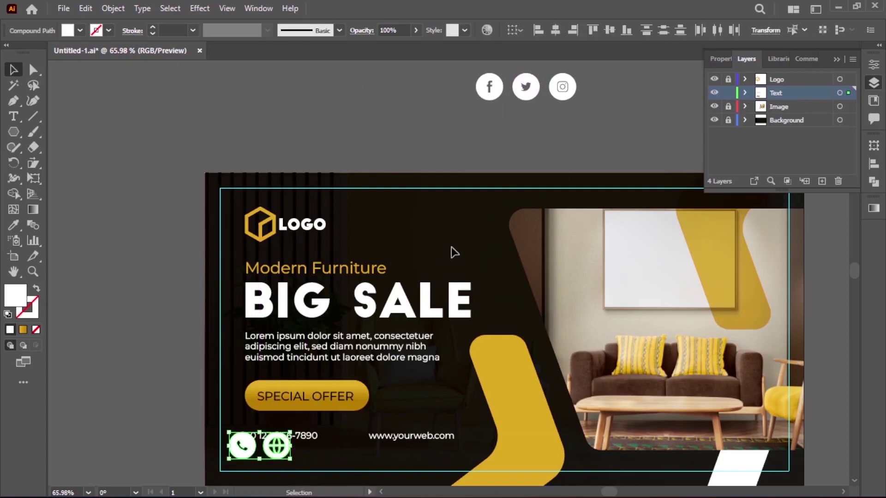
drag(563, 87, 443, 451)
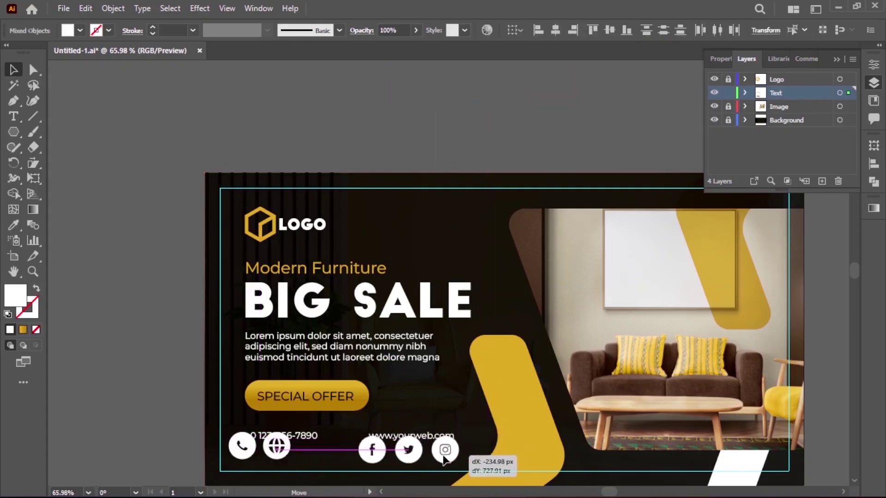
click(473, 392)
scroll(461, 322, down, 3)
scroll(416, 314, down, 3)
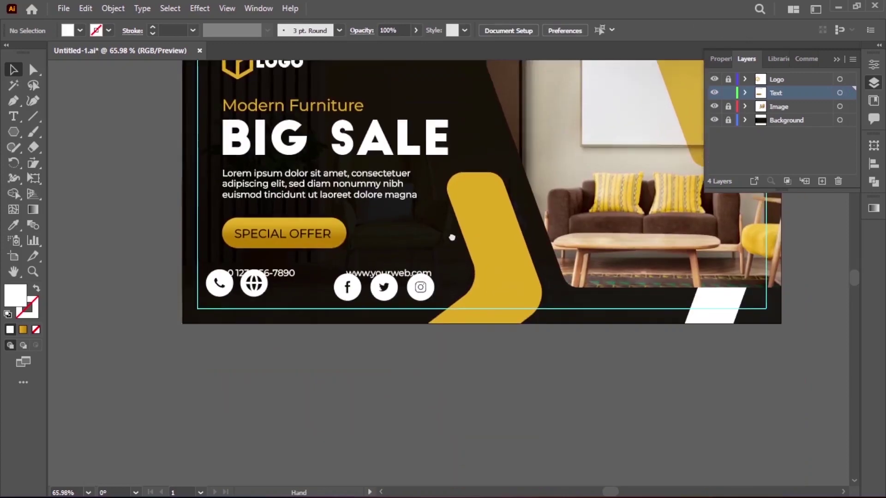
key(z)
mouse_move(376, 310)
mouse_down()
mouse_move(431, 327)
mouse_move(450, 419)
mouse_up()
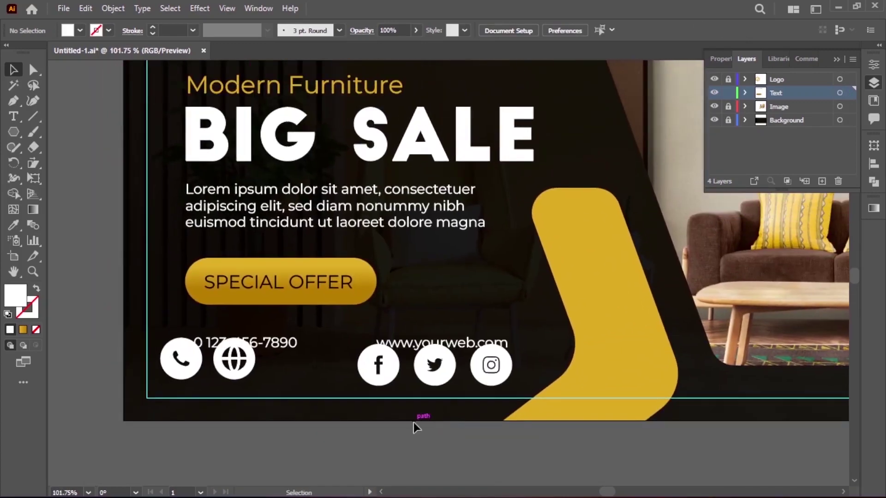
- Select the phone, globe, Facebook, Twitter and Instagram icons together
click(169, 372)
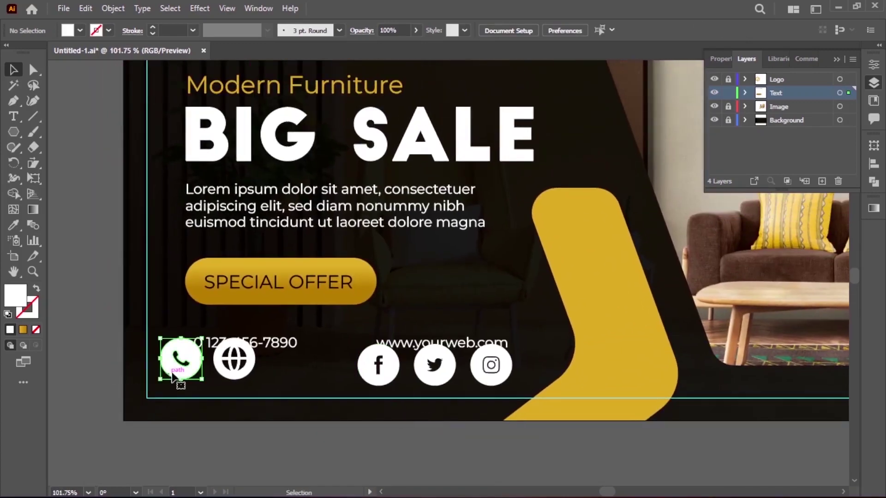
shift+click(242, 369)
shift+click(376, 378)
shift+click(444, 381)
shift+click(506, 375)
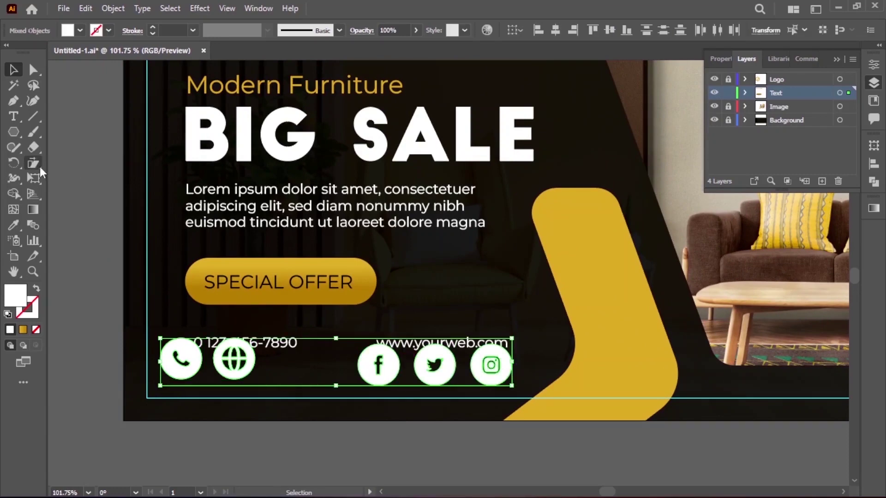
- Scale the five icons uniformly to 50% with the Scale tool
drag(40, 167, 73, 159)
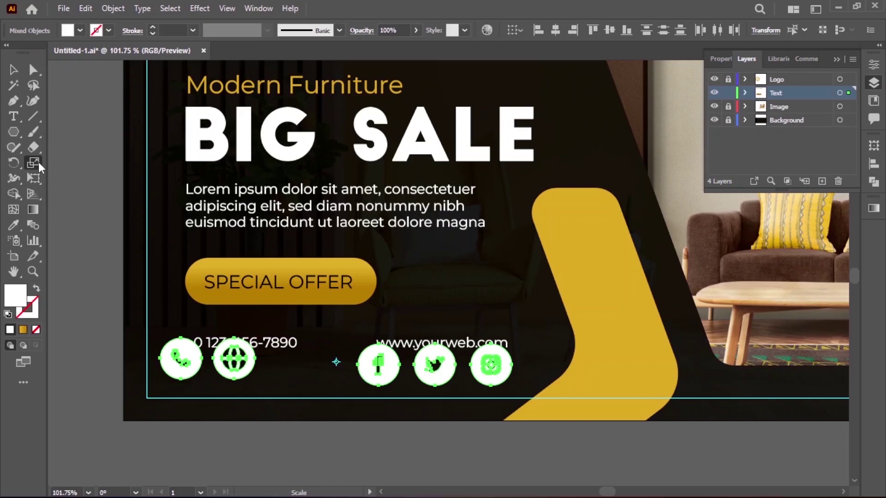
double_click(38, 164)
text(50)
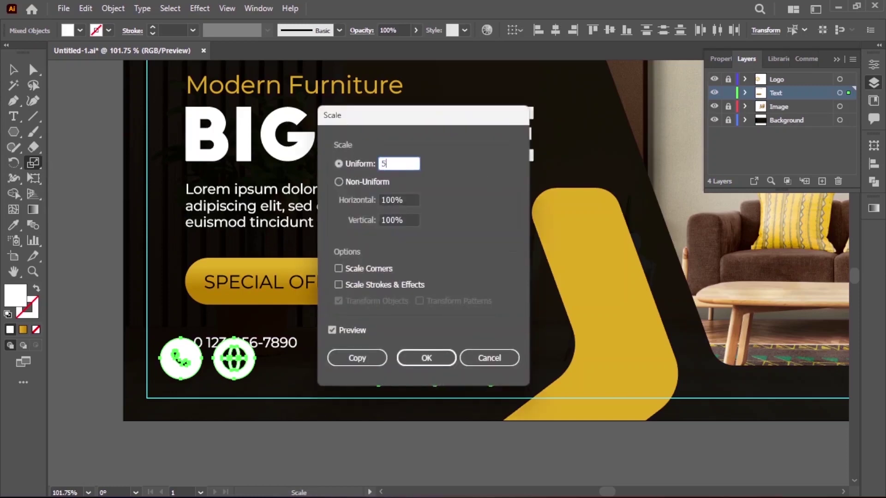
click(431, 356)
key(v)
click(295, 389)
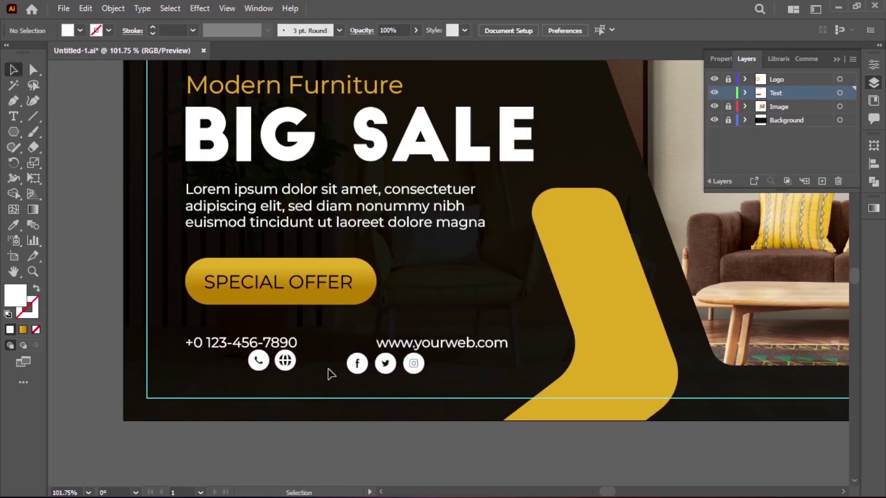
drag(333, 364, 404, 380)
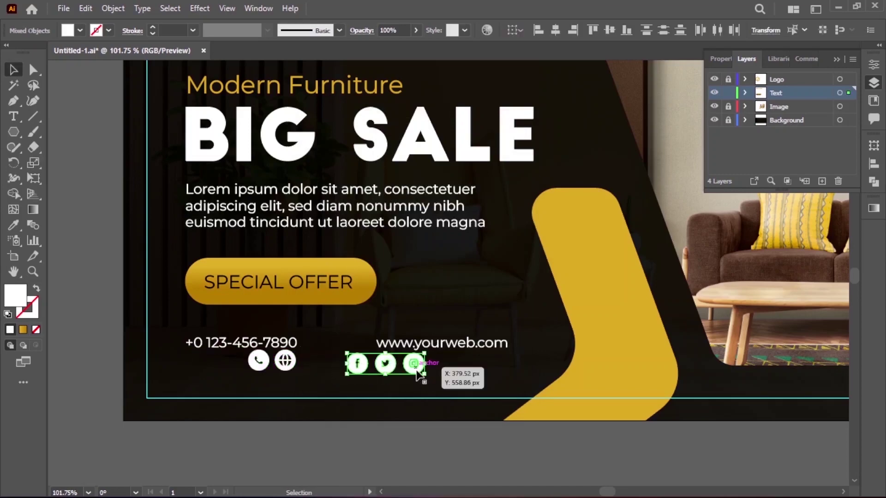
- Place the social icons under the web address, phone icon by the number, globe by the web address
drag(417, 374, 493, 387)
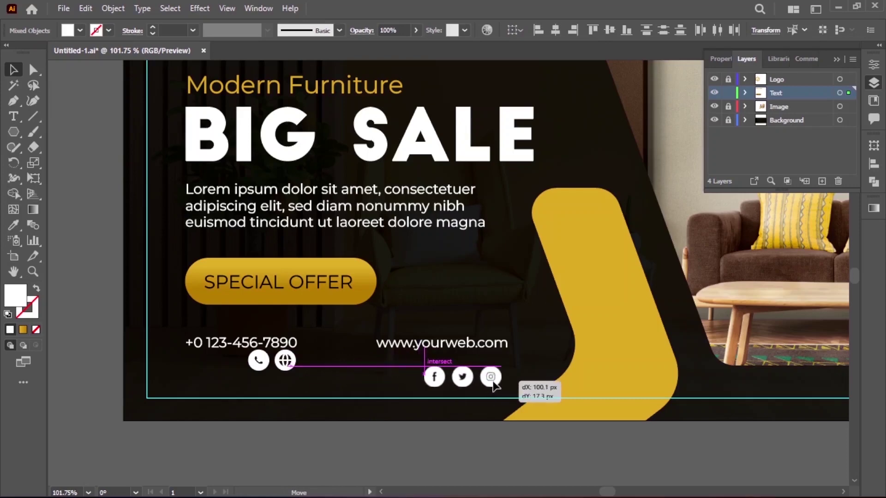
click(429, 441)
drag(256, 363, 170, 359)
drag(286, 361, 366, 350)
click(170, 333)
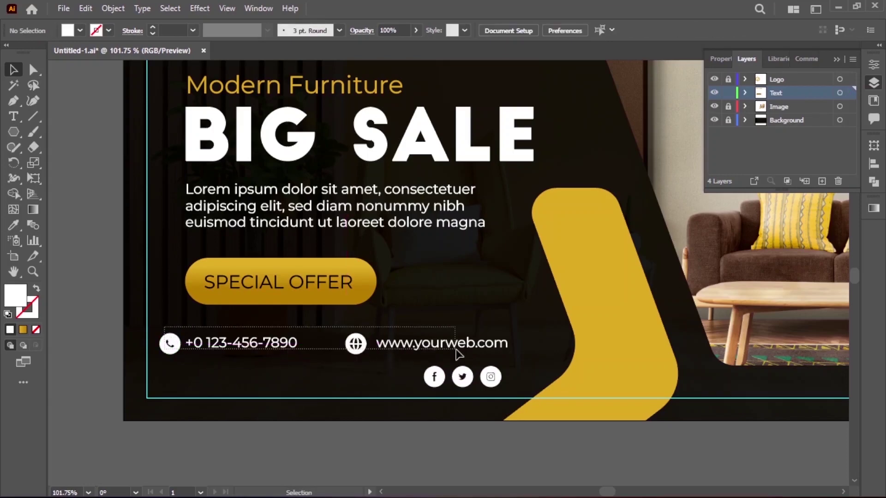
- Align the phone and web lines vertically and shift both groups slightly right
drag(453, 350, 406, 369)
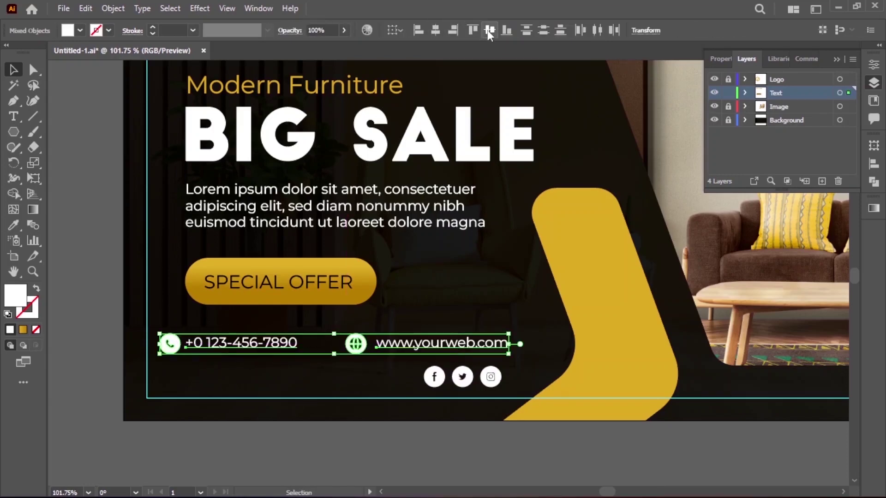
click(335, 375)
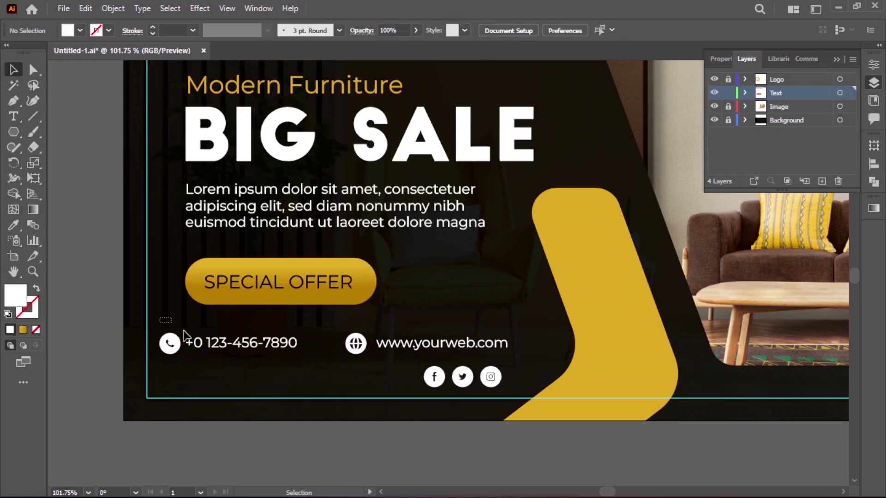
drag(160, 319, 313, 370)
drag(263, 345, 277, 343)
click(347, 330)
drag(502, 357, 489, 351)
click(360, 398)
mouse_move(406, 371)
mouse_down()
mouse_move(496, 386)
mouse_move(477, 290)
mouse_up()
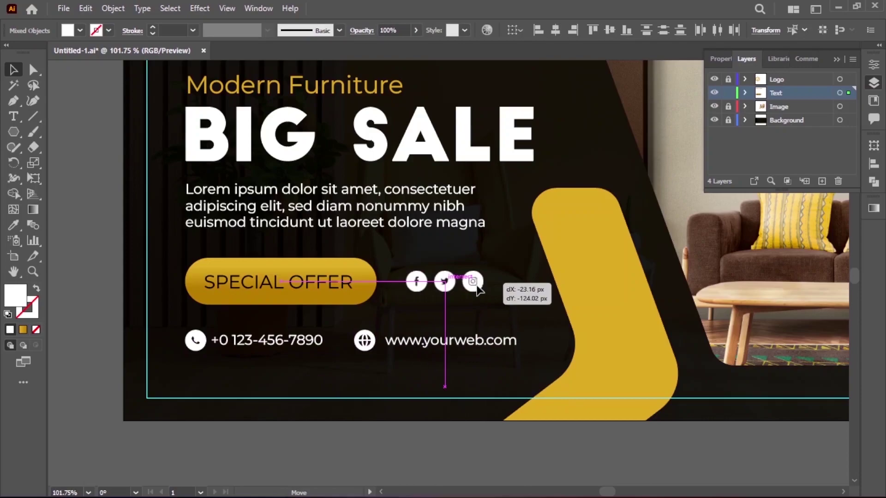